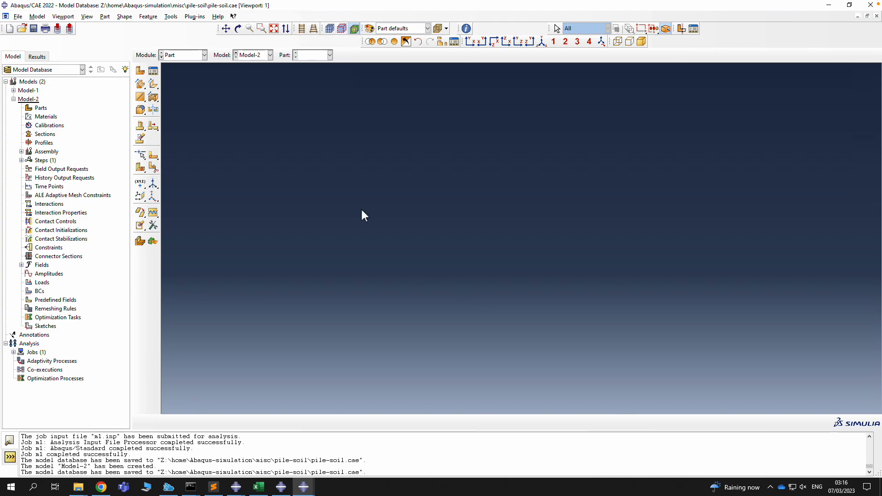
# Start a new 3D deformable solid extruded part named 'pile'
pyautogui.doubleClick(42, 108)
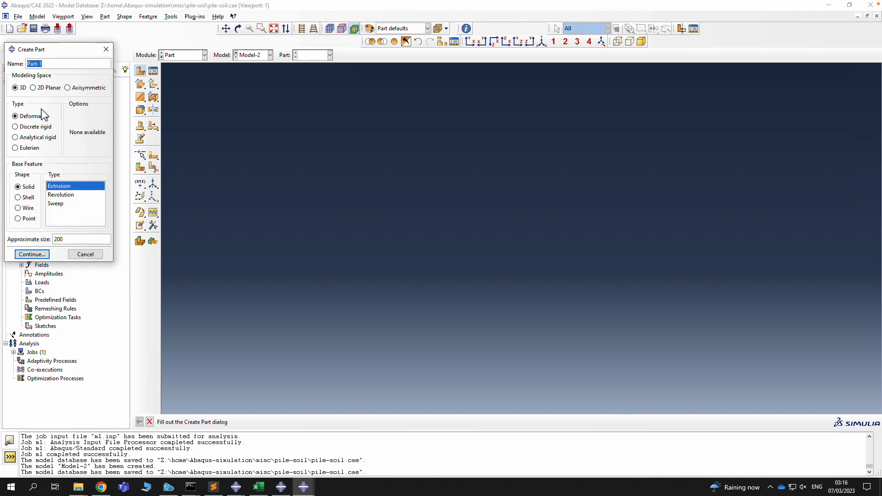
pyautogui.write('pile')
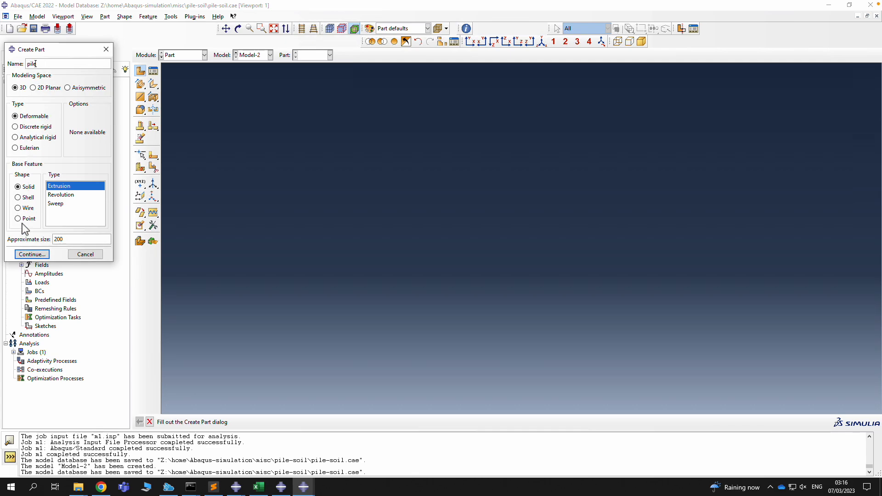
pyautogui.click(32, 254)
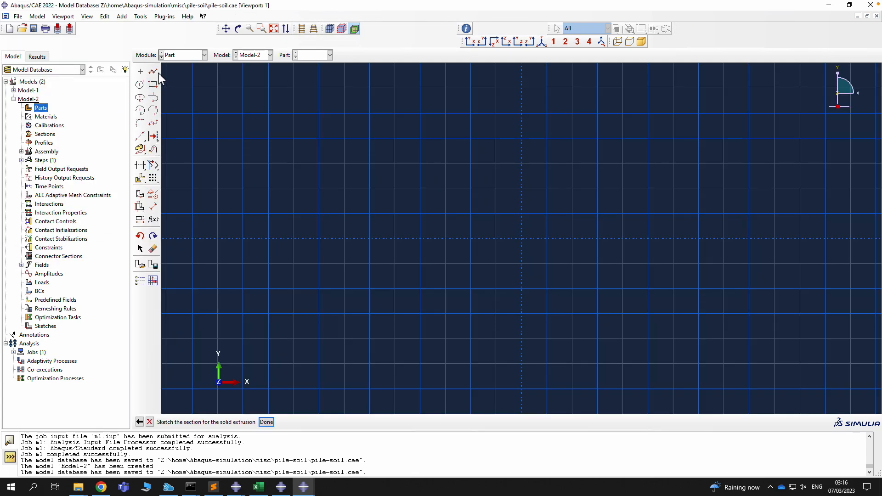
# Sketch a circle centred at 0,0 through 0.5,0, finish the sketch and enter the extrusion depth
pyautogui.click(140, 85)
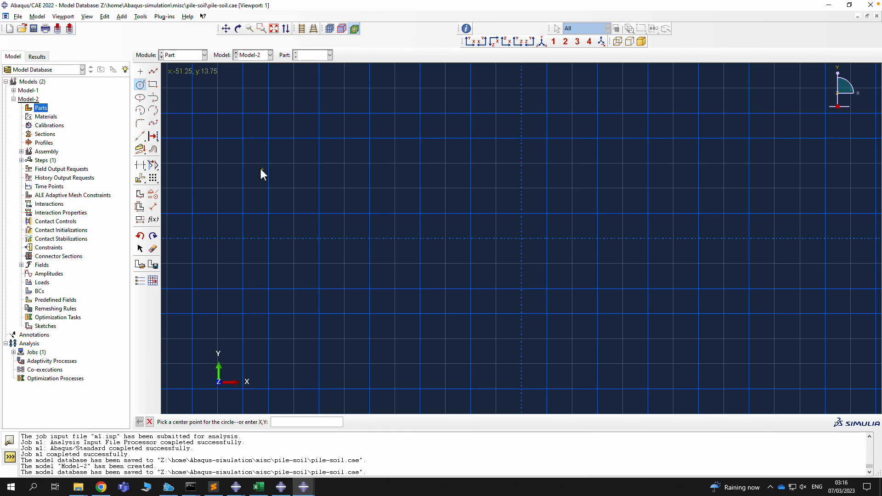
pyautogui.write('0,0')
pyautogui.press('Return')
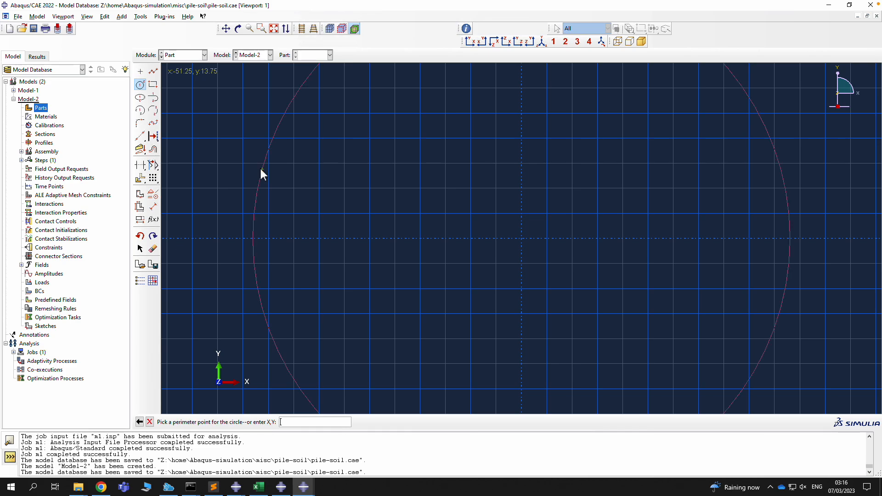
pyautogui.write('0.5,0.0')
pyautogui.press('Return')
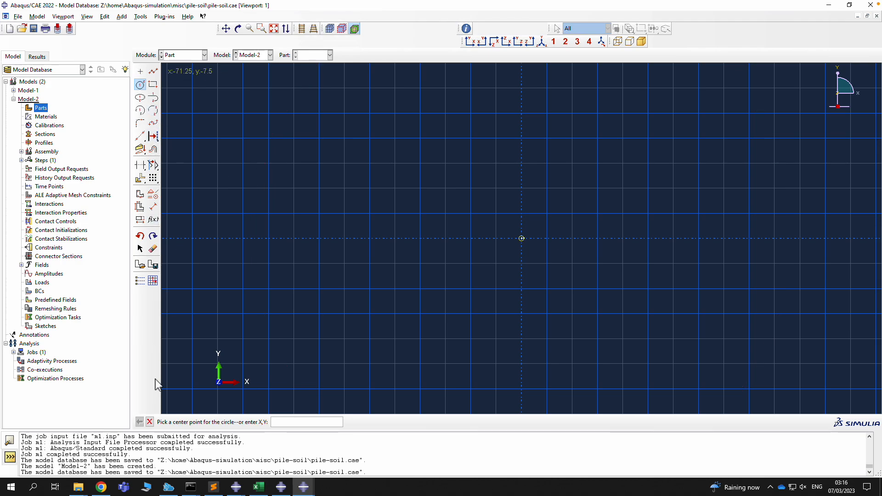
pyautogui.click(149, 422)
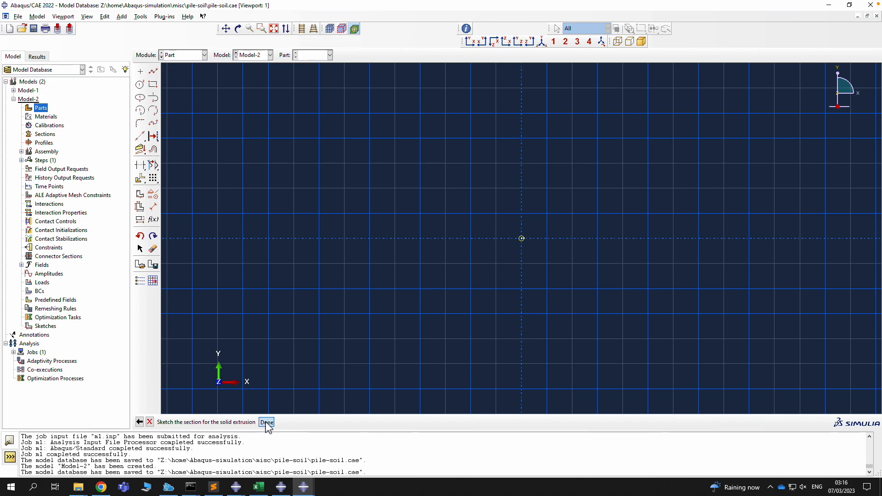
pyautogui.click(267, 422)
pyautogui.write('1')
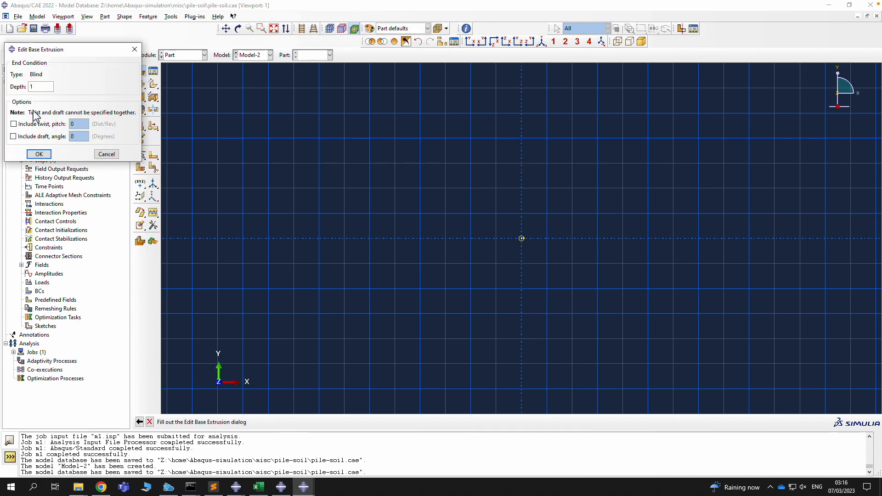
pyautogui.write('0.5')
# Create the pile extrusion and reopen its section sketch from the model tree
pyautogui.click(38, 154)
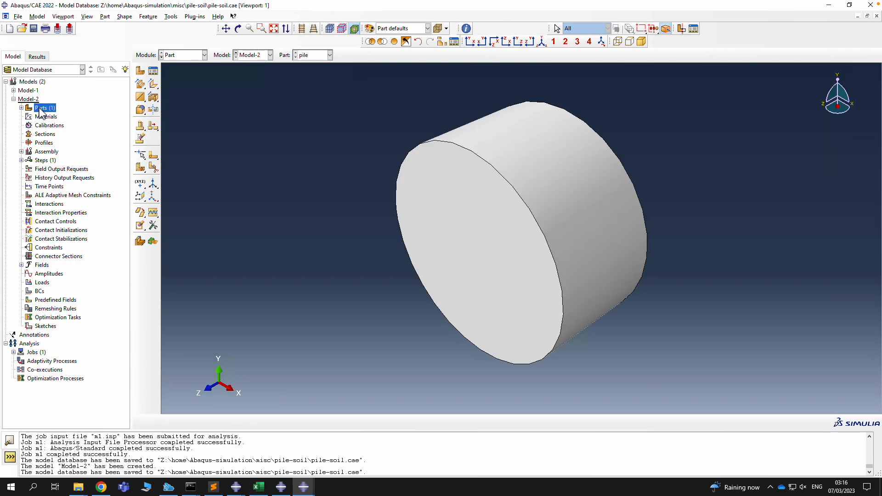
pyautogui.click(22, 107)
pyautogui.click(29, 117)
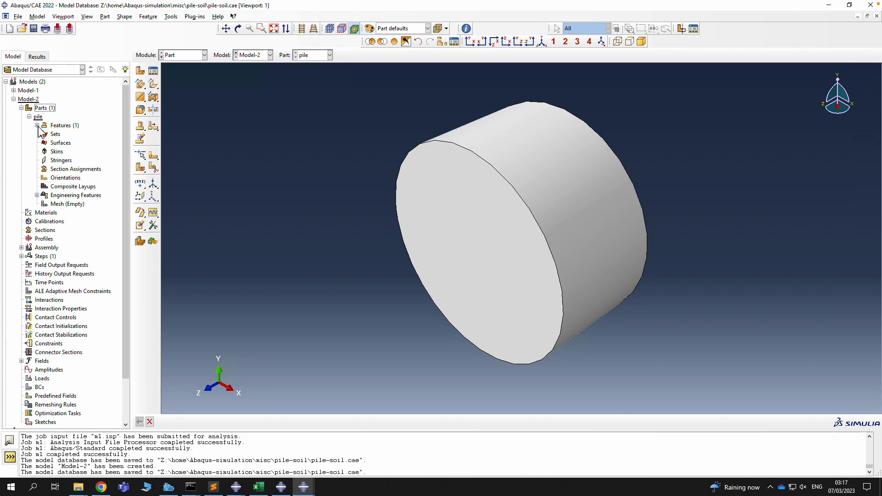
pyautogui.click(36, 125)
pyautogui.click(44, 134)
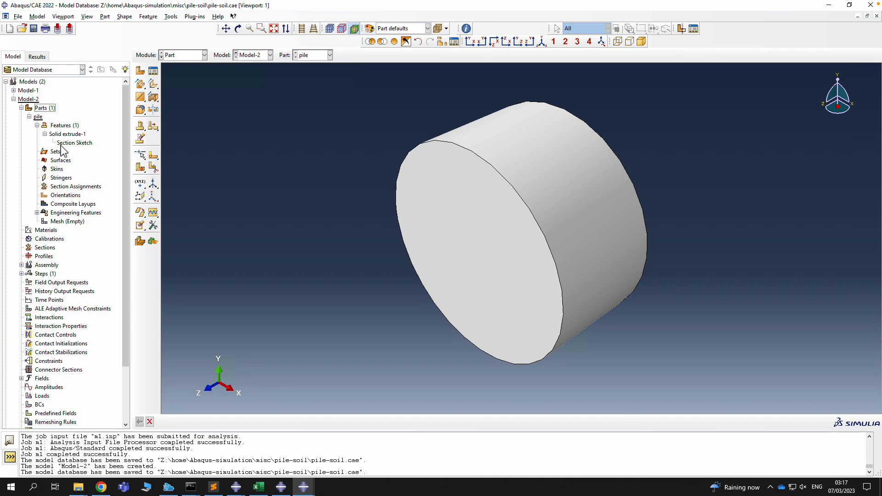
pyautogui.doubleClick(71, 143)
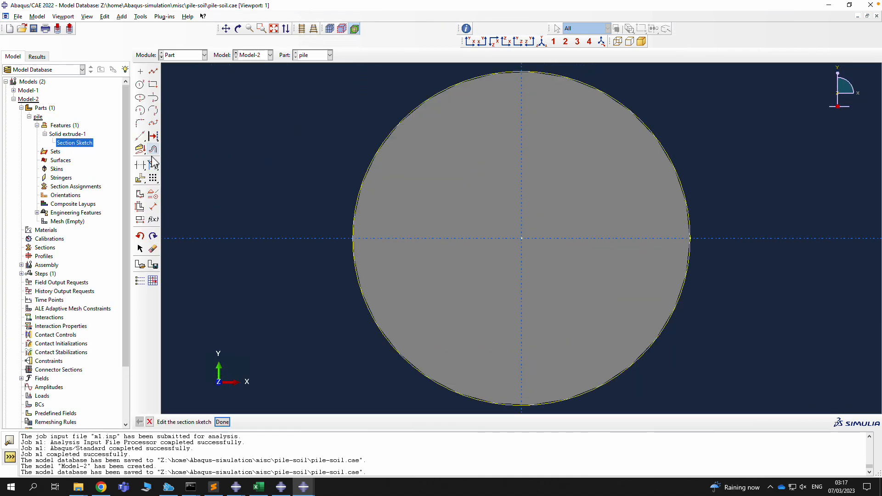
# Dimension the pile circle to radius 0.1 and regenerate the part
pyautogui.click(153, 207)
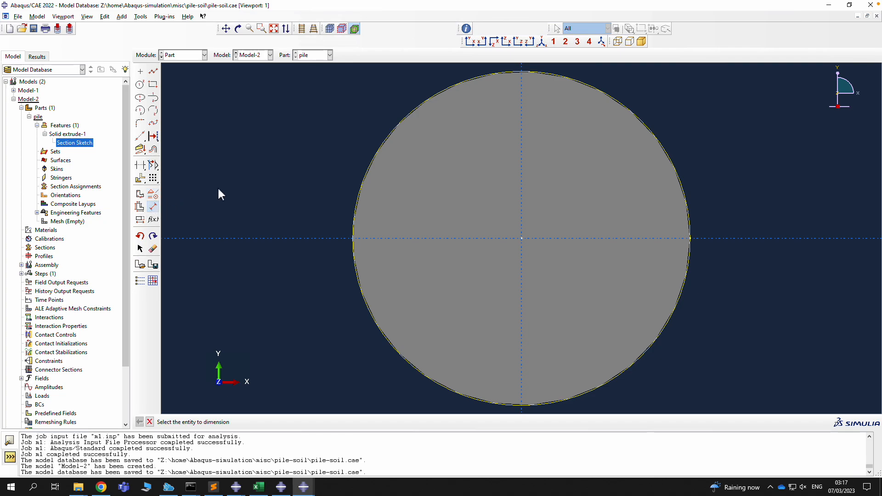
pyautogui.click(651, 132)
pyautogui.click(690, 116)
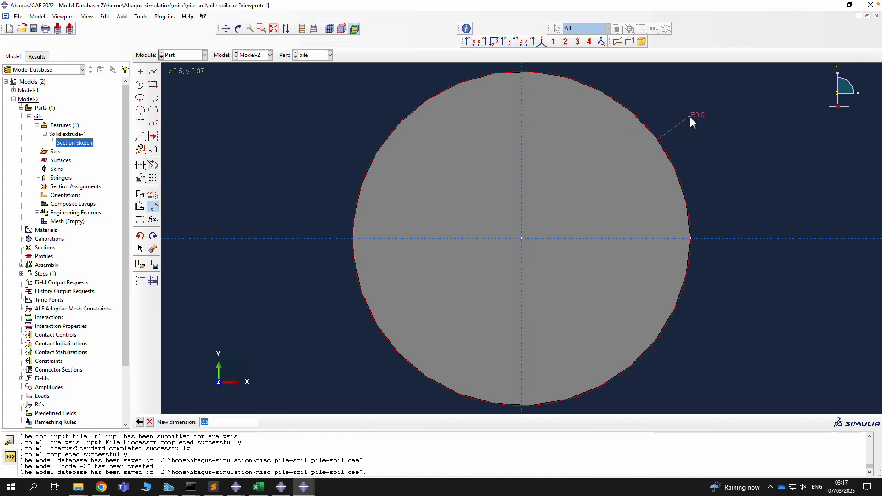
pyautogui.write('0.1')
pyautogui.press('Return')
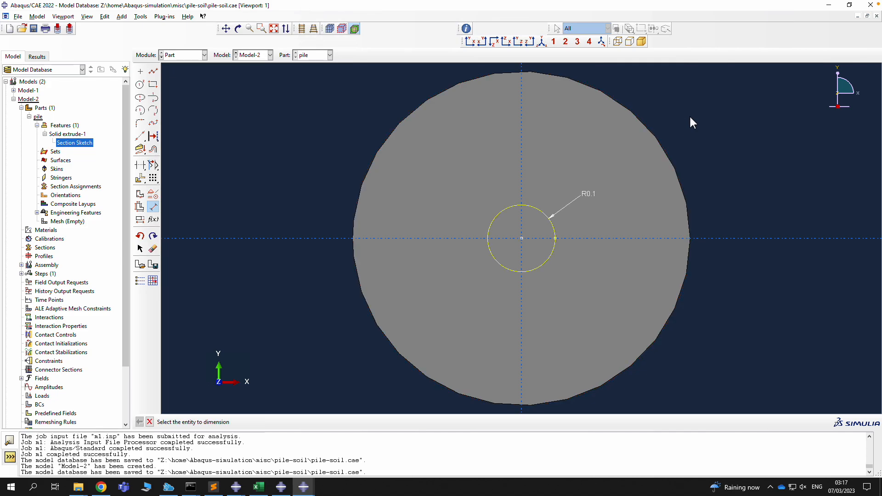
pyautogui.click(149, 421)
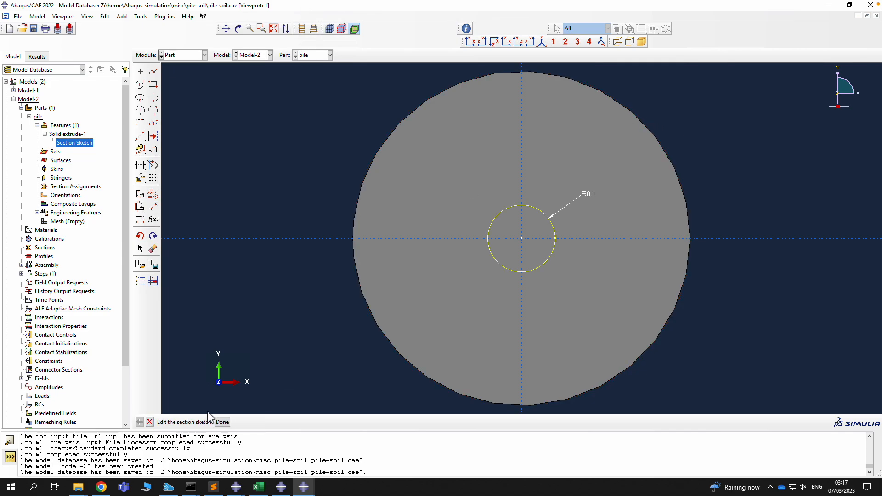
pyautogui.click(223, 422)
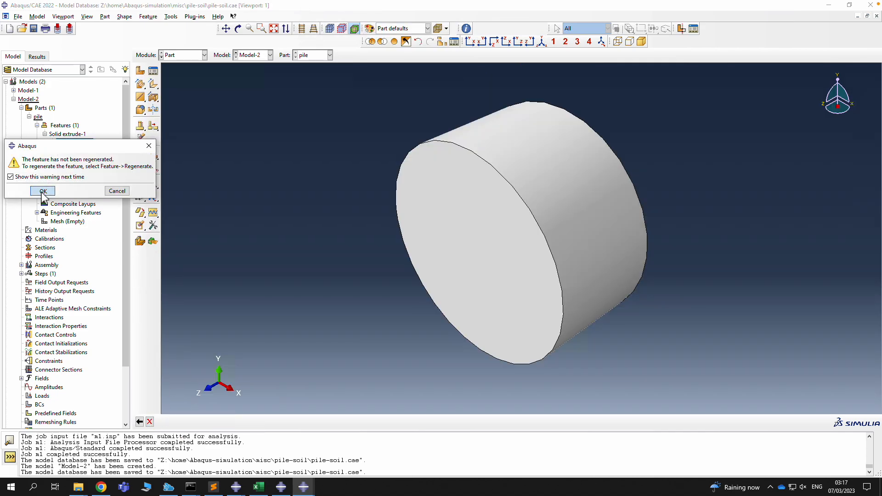
pyautogui.click(93, 189)
pyautogui.rightClick(66, 125)
pyautogui.click(83, 144)
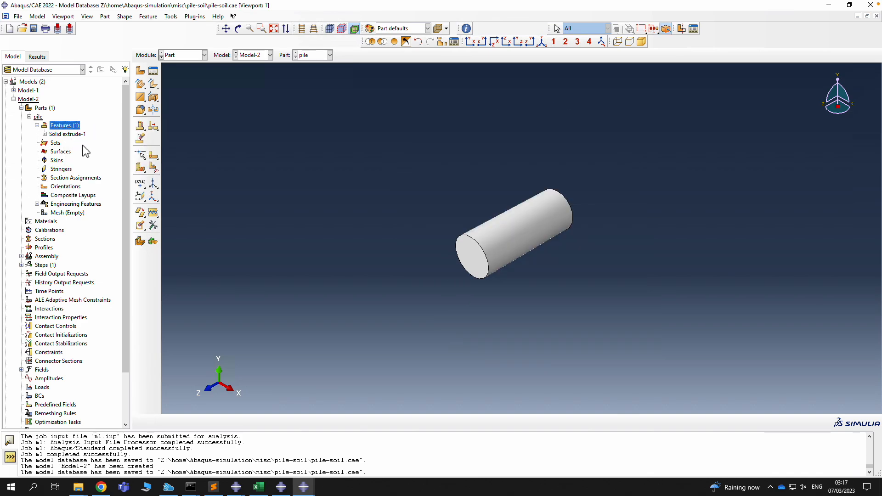
# Create a set 'bulk' containing the whole pile cylinder
pyautogui.doubleClick(55, 143)
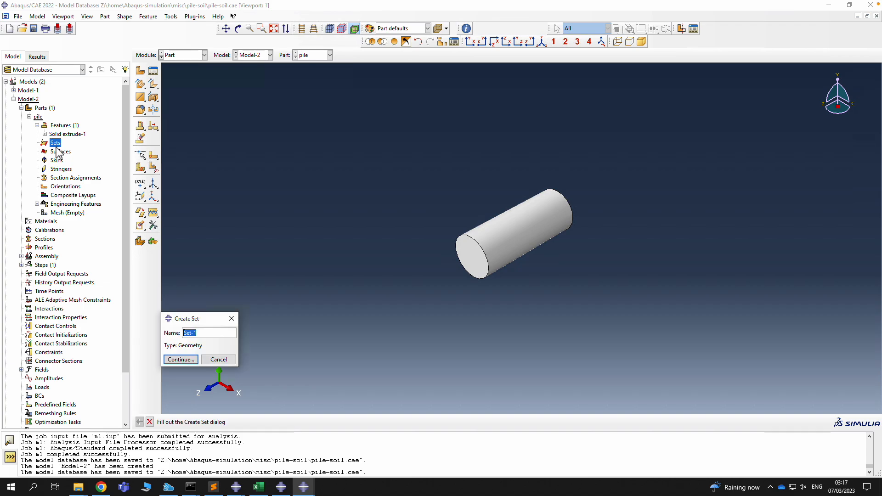
pyautogui.write('bulk')
pyautogui.click(180, 359)
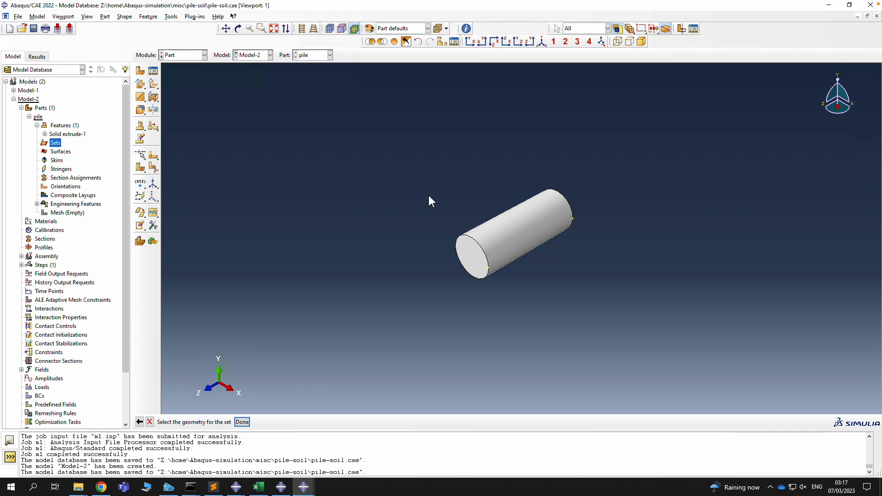
pyautogui.moveTo(416, 163); pyautogui.dragTo(688, 377)
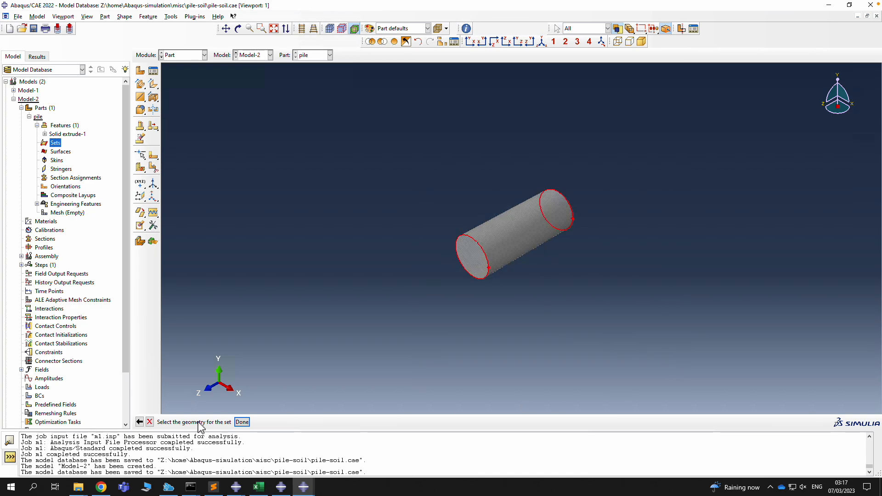
pyautogui.click(243, 423)
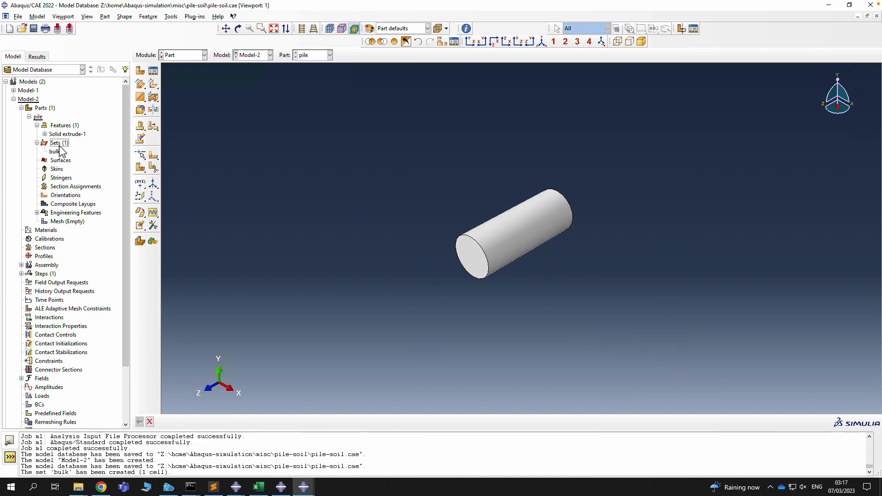
# Create a set 'top' from one end face, then turn the cylinder upright
pyautogui.doubleClick(59, 143)
pyautogui.write('top')
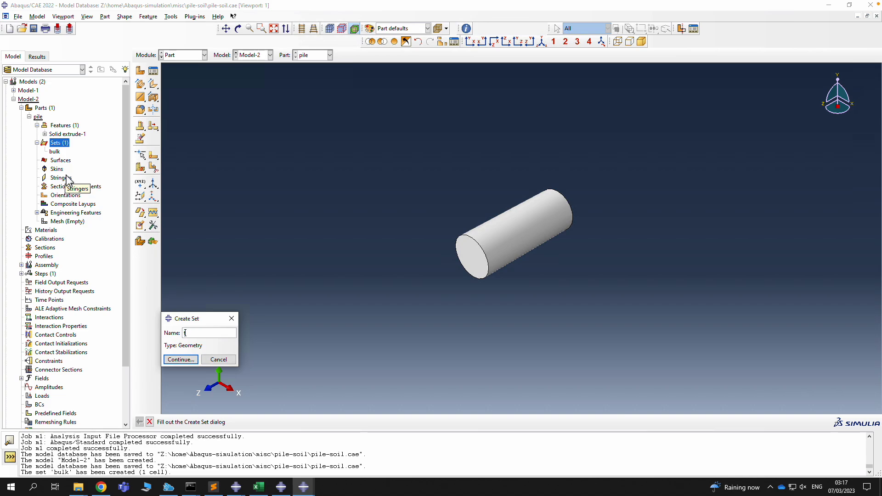
pyautogui.click(180, 359)
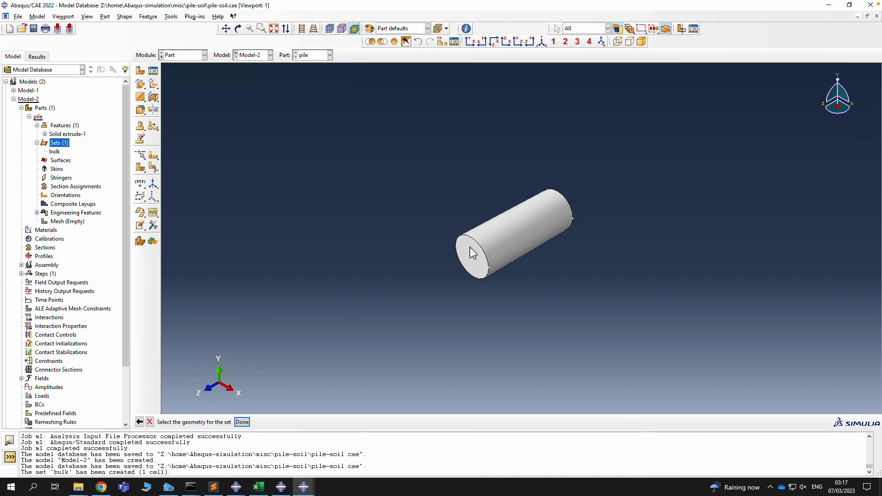
pyautogui.click(242, 421)
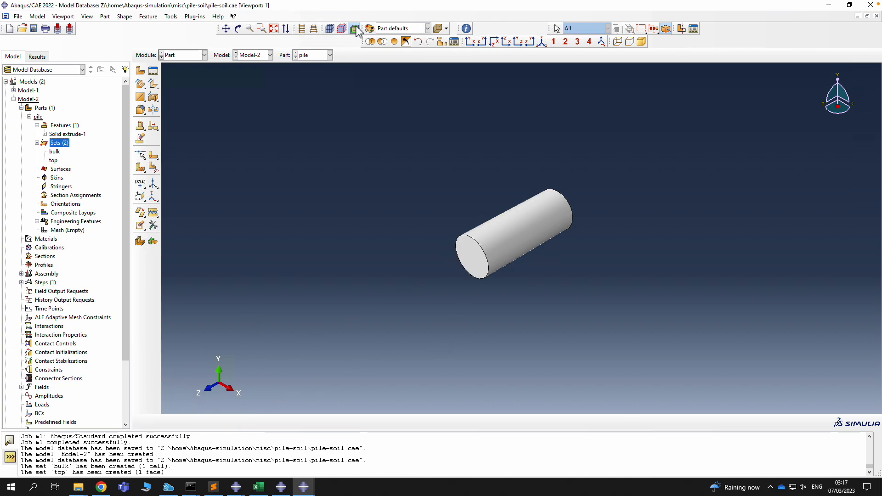
pyautogui.click(238, 29)
pyautogui.moveTo(413, 220); pyautogui.dragTo(533, 188)
# Create a surface 'sides' on the pile cylinder's side face
pyautogui.press('Escape')
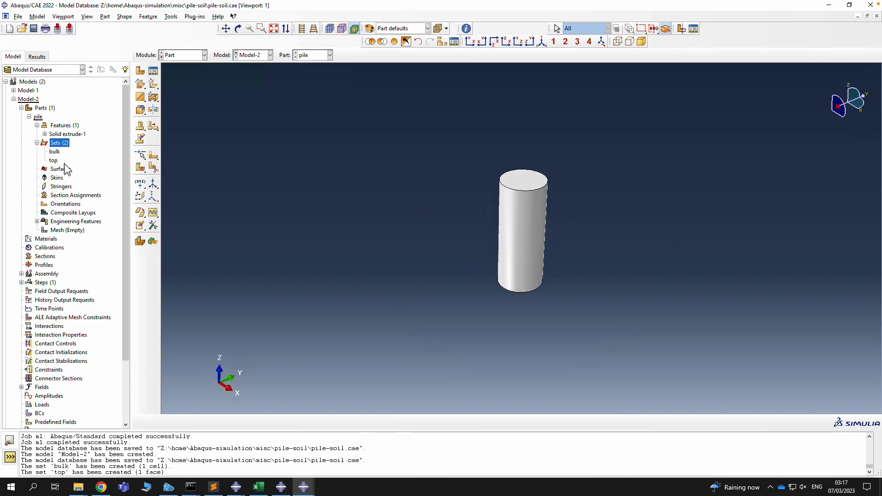
pyautogui.click(53, 161)
pyautogui.doubleClick(65, 170)
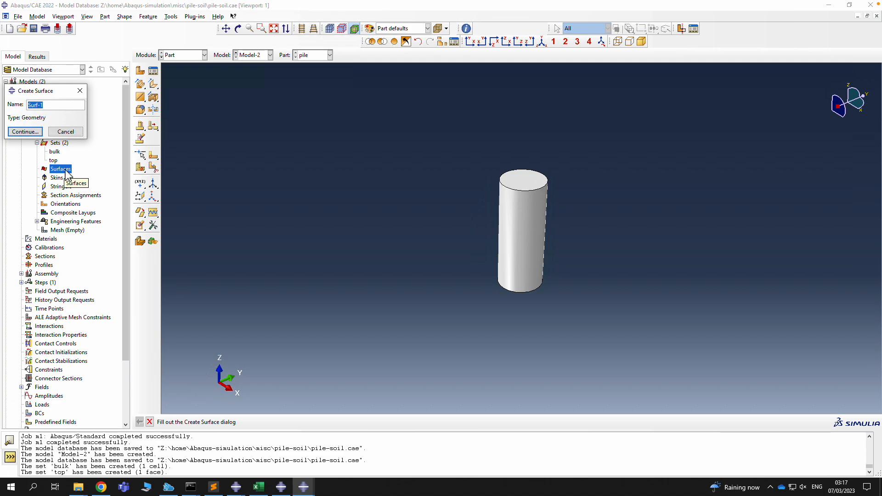
pyautogui.write('sides')
pyautogui.click(34, 132)
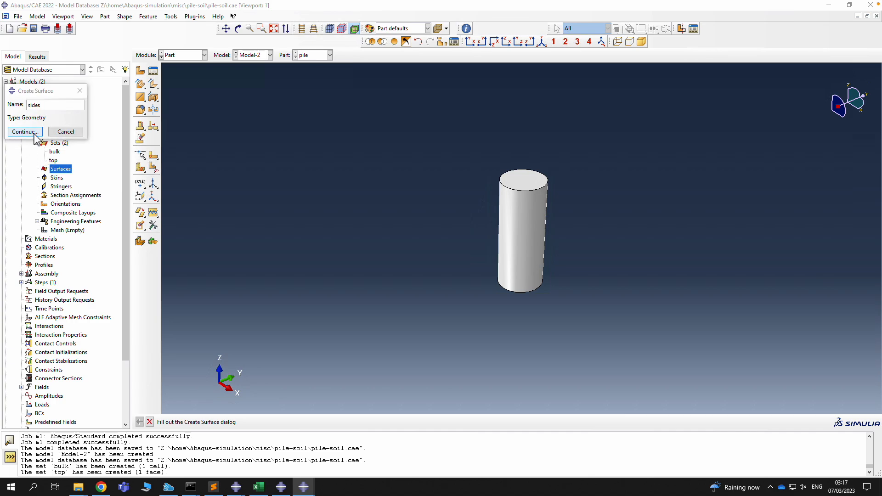
pyautogui.click(517, 243)
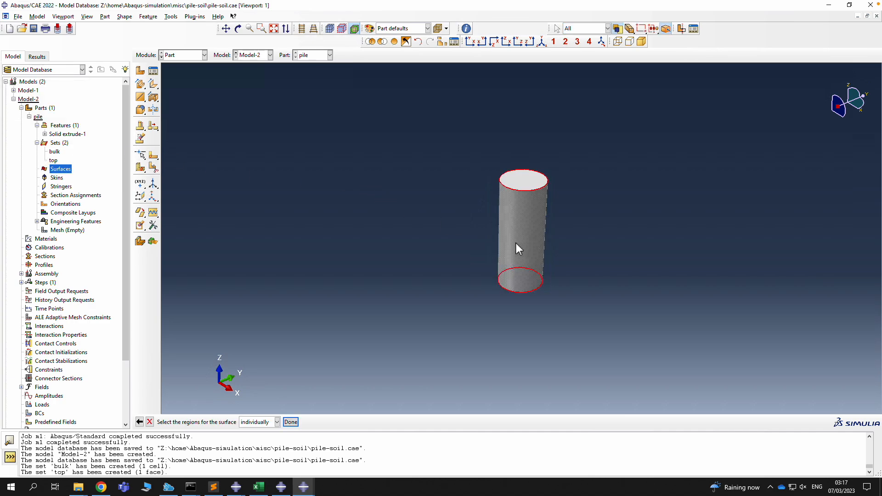
pyautogui.click(291, 422)
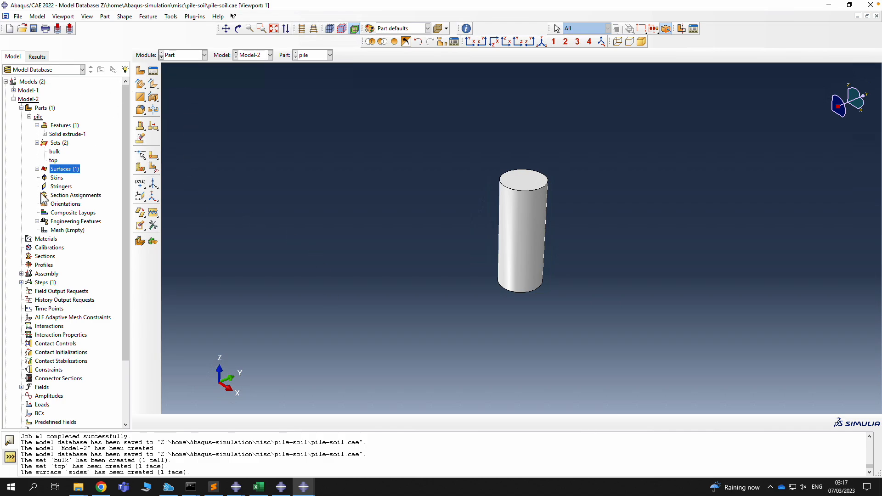
# Create a surface 'bottom' on the pile's underside face and save the model
pyautogui.click(36, 169)
pyautogui.doubleClick(64, 169)
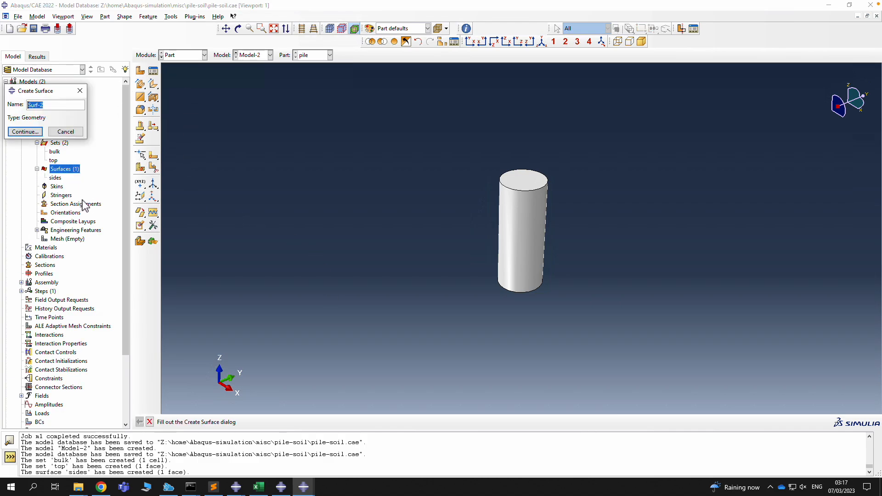
pyautogui.write('bottom')
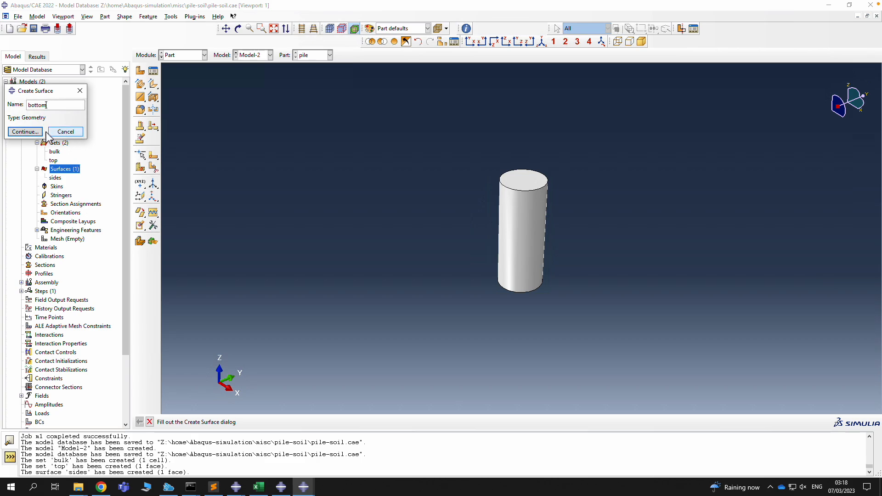
pyautogui.click(25, 131)
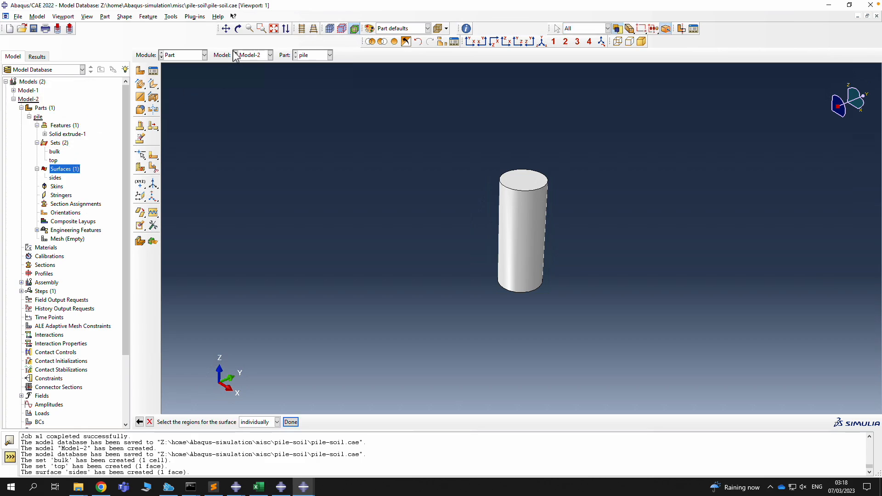
pyautogui.click(237, 29)
pyautogui.moveTo(516, 270); pyautogui.dragTo(532, 238)
pyautogui.press('Escape')
pyautogui.click(520, 290)
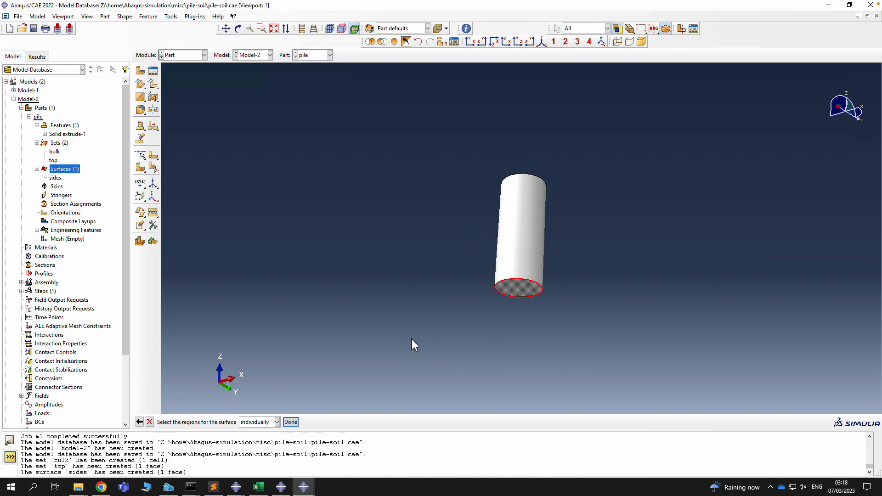
pyautogui.click(291, 422)
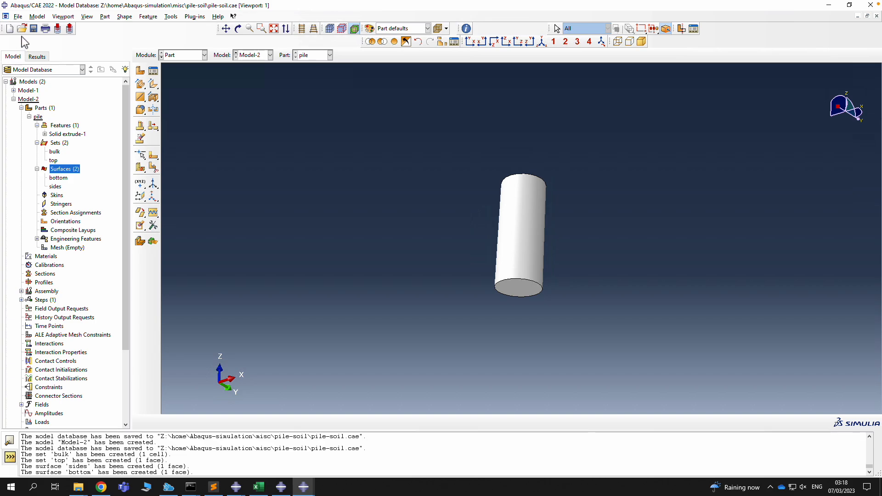
pyautogui.click(34, 29)
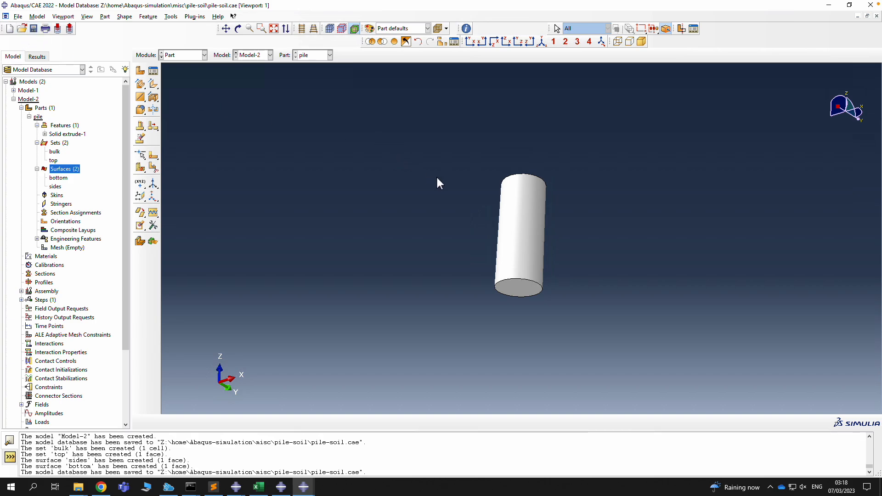
# Start a new solid extruded part named 'soil'
pyautogui.click(29, 118)
pyautogui.doubleClick(46, 109)
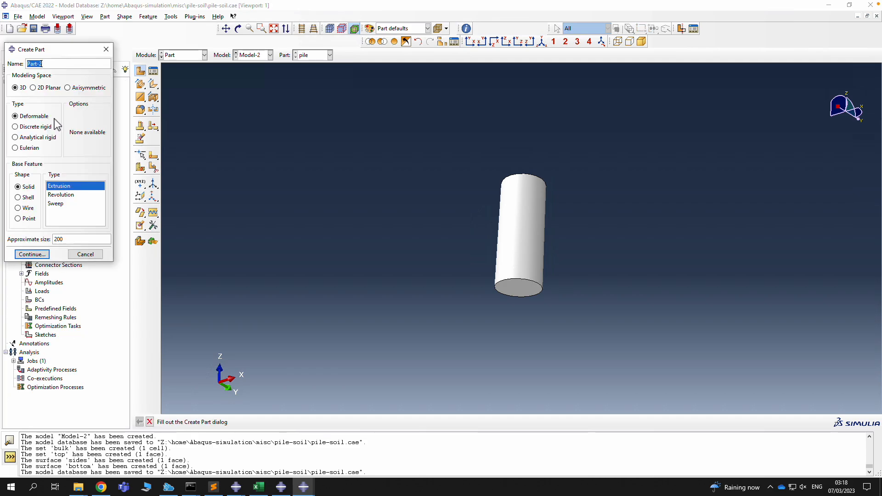
pyautogui.write('soil')
pyautogui.click(31, 254)
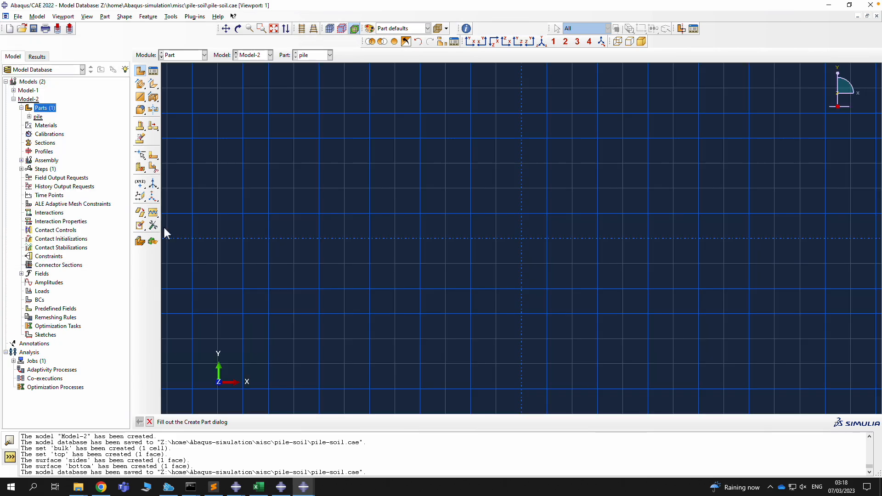
# Sketch a rectangle from corner -1,-1 to corner 1,1
pyautogui.click(154, 84)
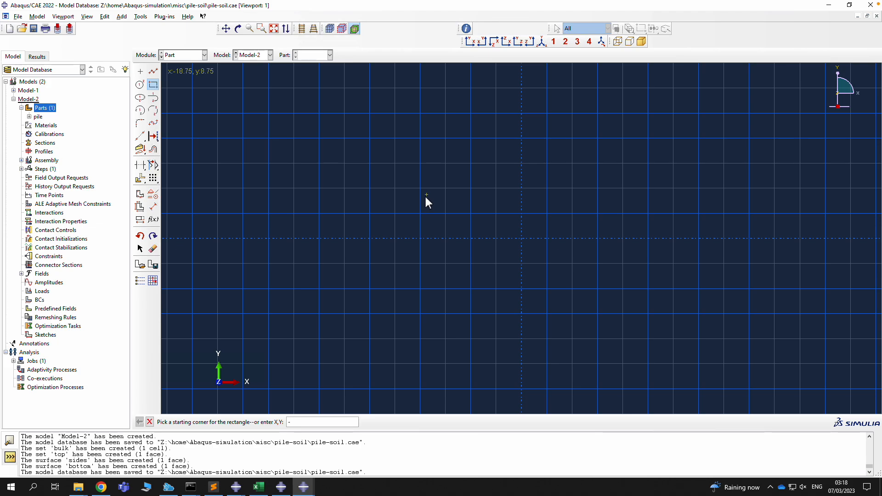
pyautogui.write('-1,-1')
pyautogui.press('Return')
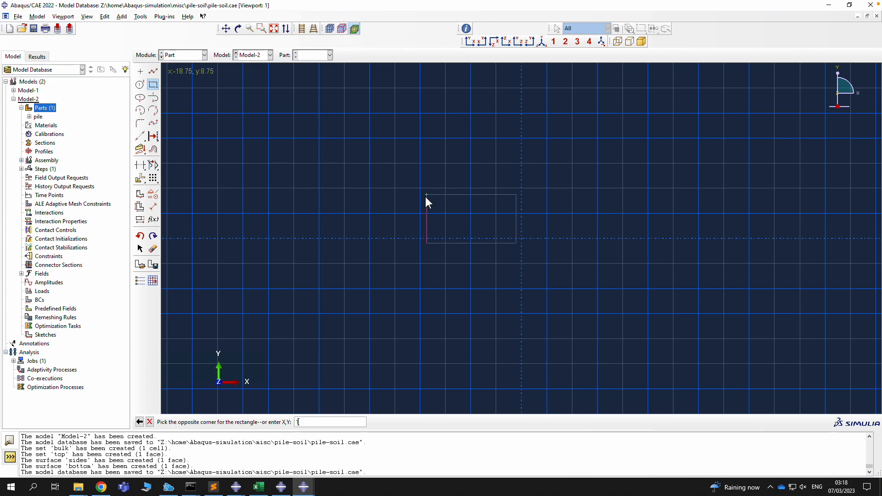
pyautogui.write('1,1')
pyautogui.press('Return')
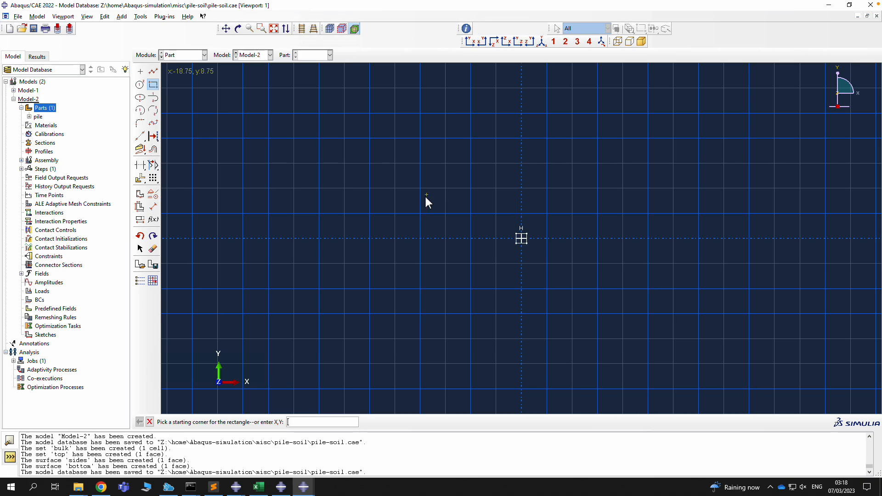
pyautogui.click(149, 421)
# Extrude the square to depth 1 and view the soil block from above
pyautogui.click(266, 422)
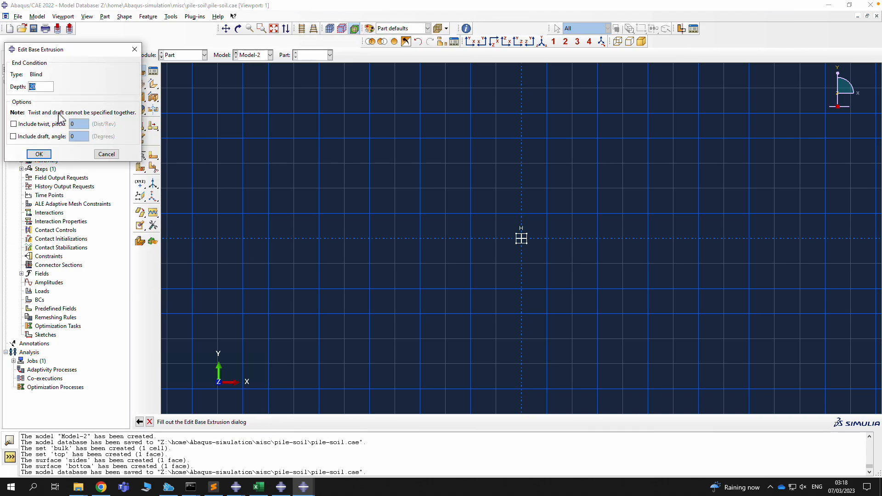
pyautogui.write('1')
pyautogui.click(38, 154)
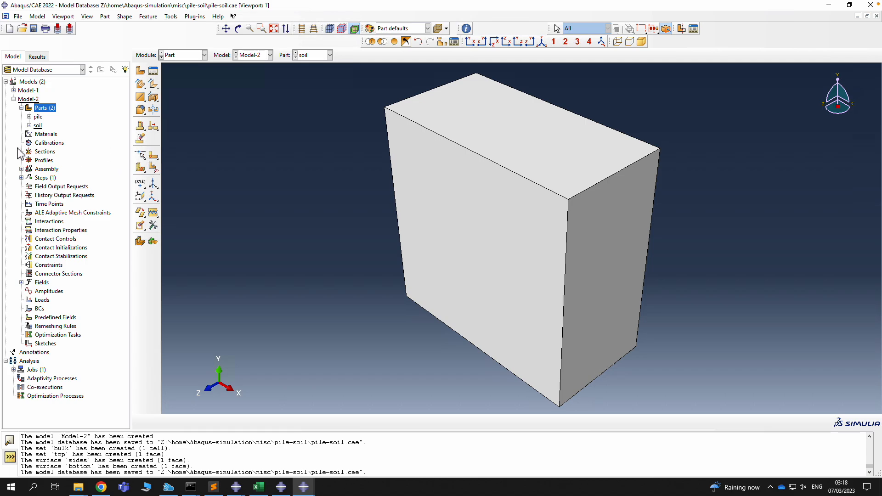
pyautogui.click(237, 29)
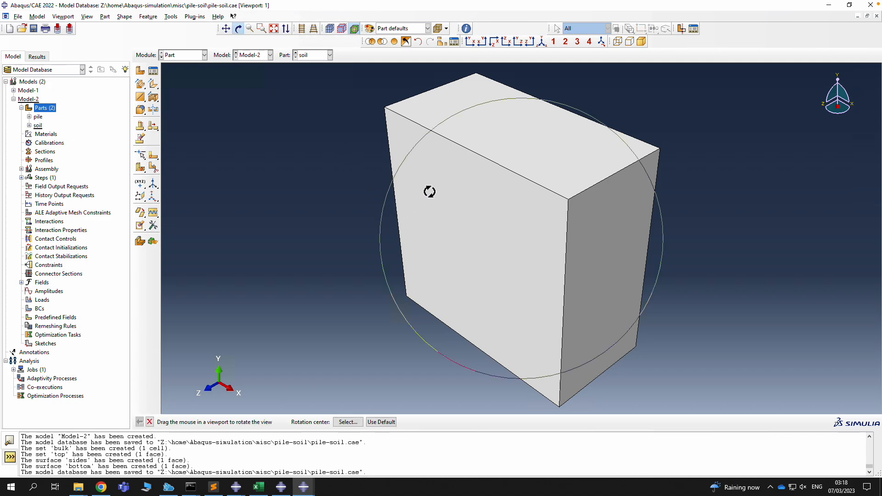
pyautogui.moveTo(429, 191); pyautogui.dragTo(467, 234)
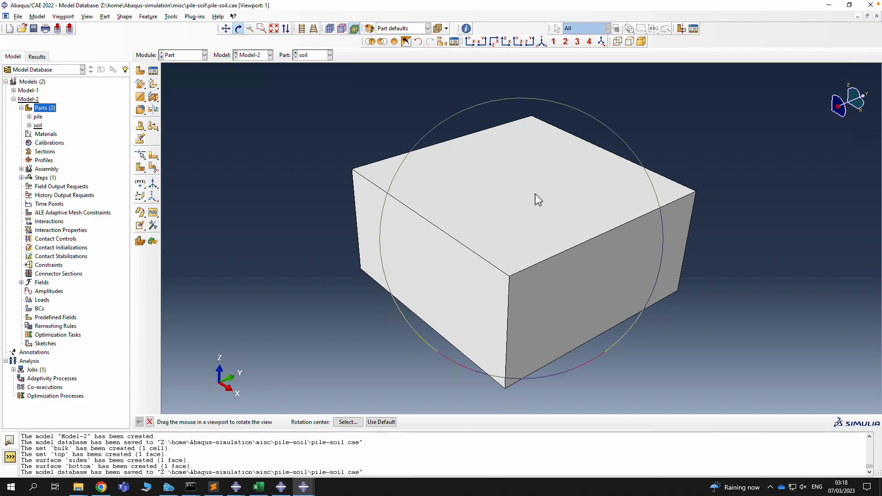
pyautogui.press('Escape')
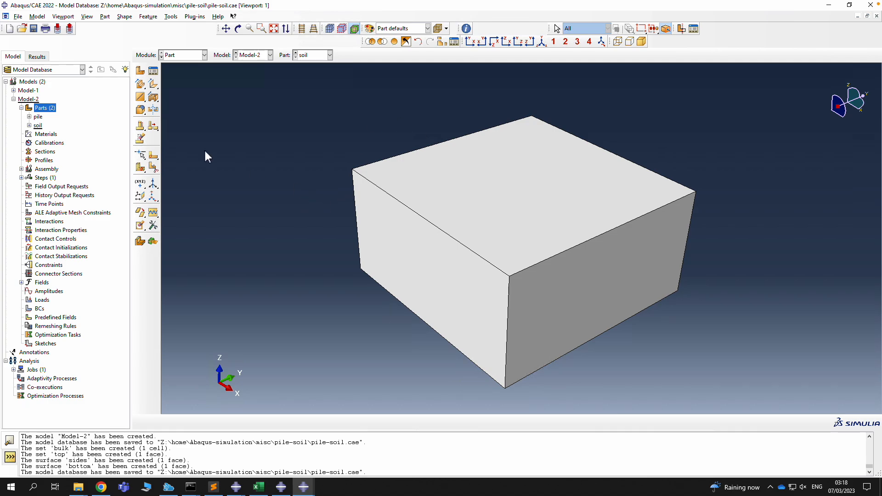
# Start an extruded cut sketched on the soil block's top face with origin 0,0,0
pyautogui.click(124, 17)
pyautogui.moveTo(140, 54)
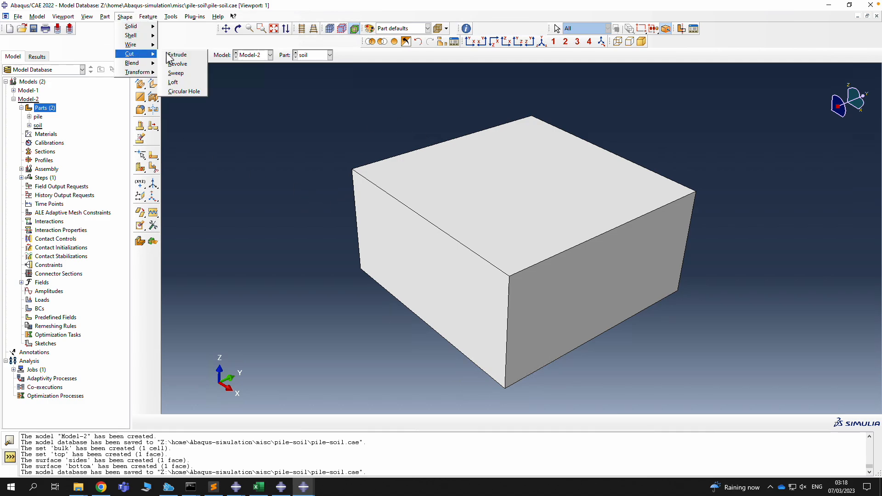
pyautogui.click(170, 54)
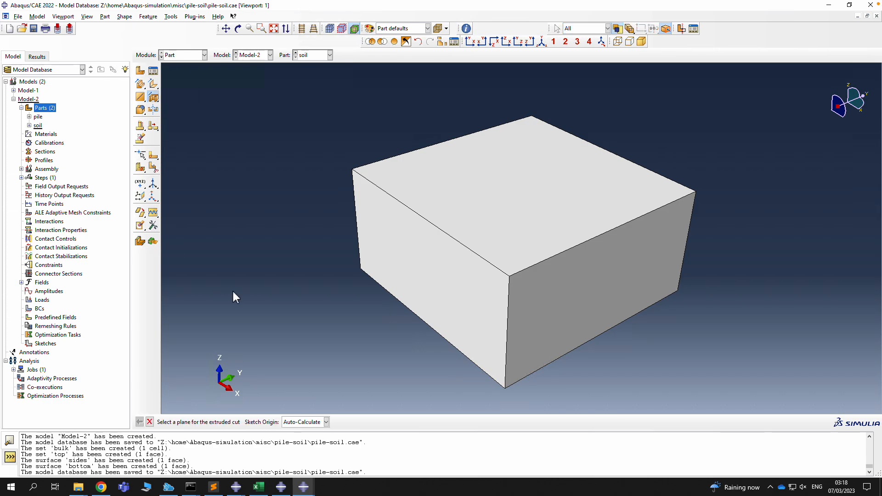
pyautogui.click(325, 421)
pyautogui.click(316, 441)
pyautogui.click(517, 199)
pyautogui.click(330, 422)
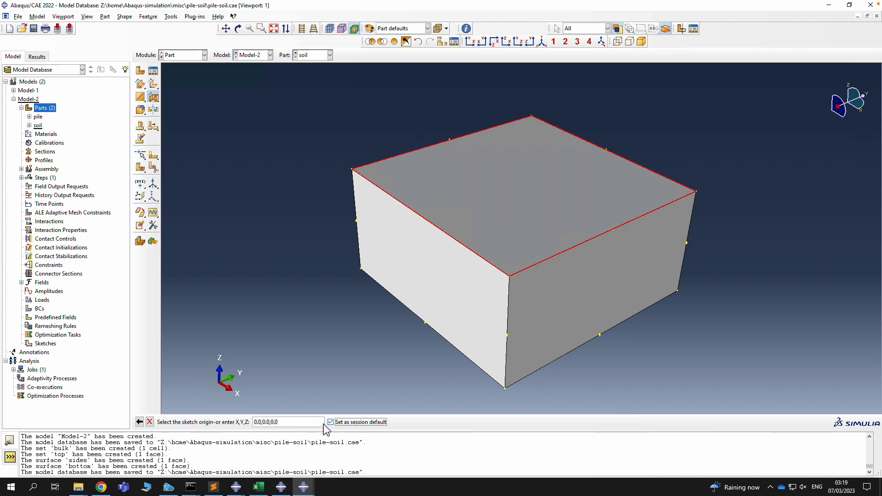
pyautogui.click(309, 424)
pyautogui.press('Return')
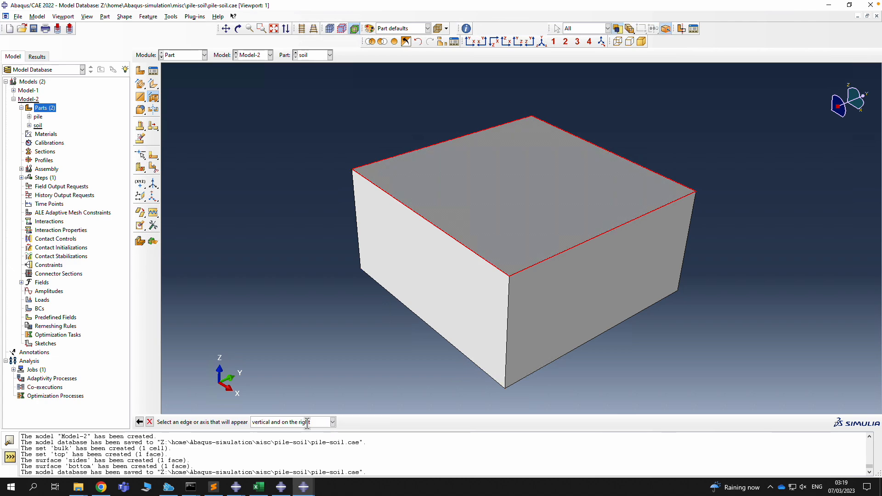
pyautogui.click(585, 242)
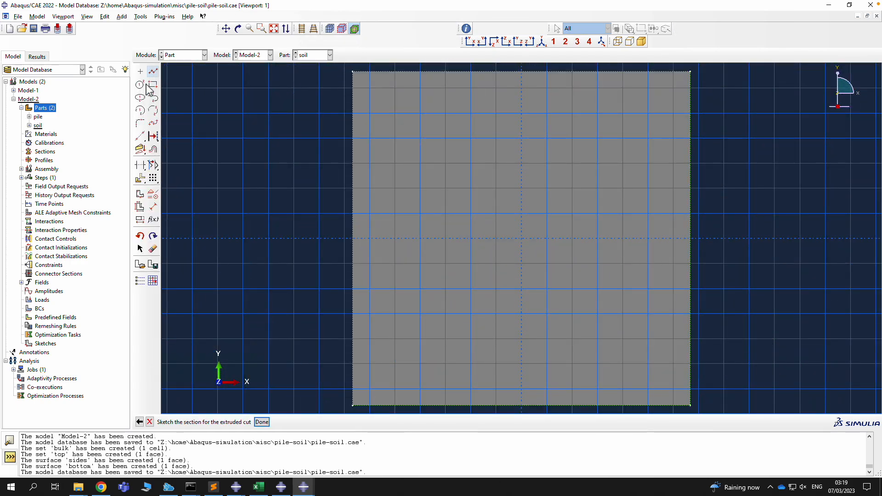
# Sketch a circle at the origin and dimension its radius to 0.1
pyautogui.click(143, 85)
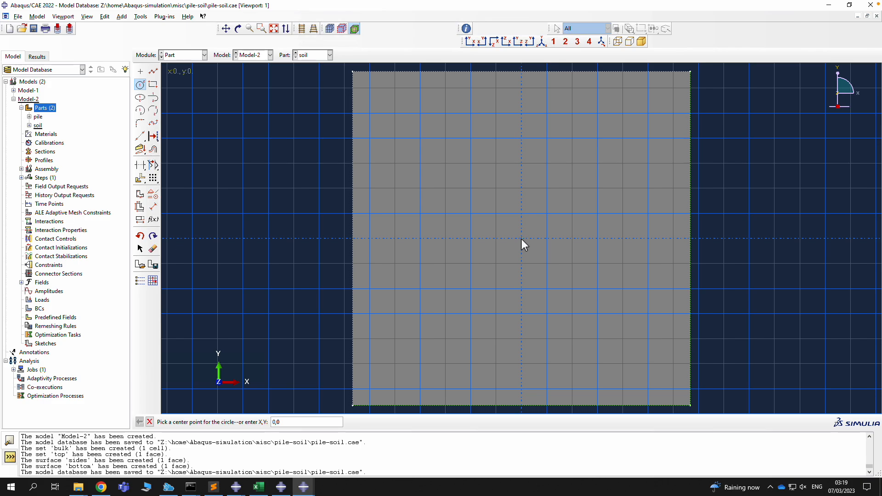
pyautogui.press('Return')
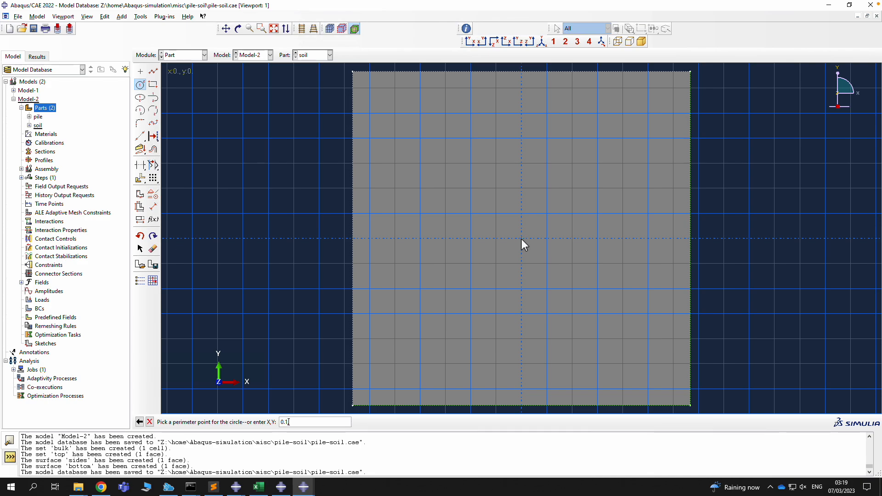
pyautogui.press('Return')
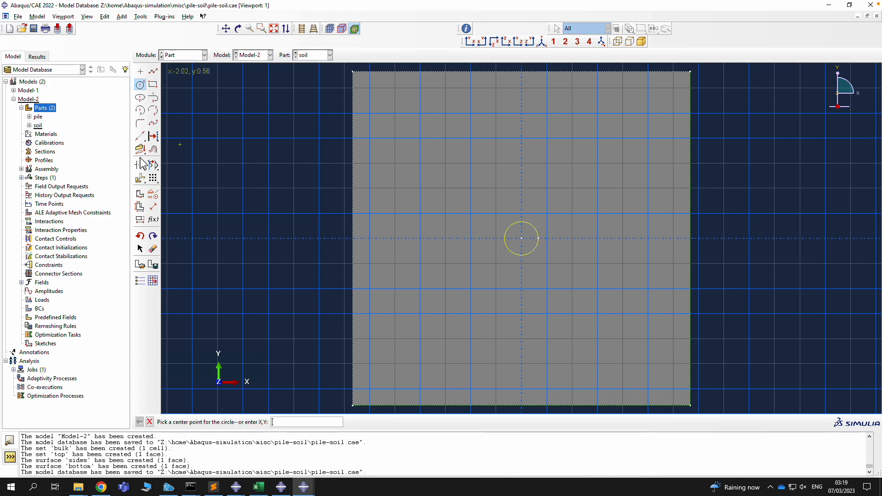
pyautogui.click(153, 207)
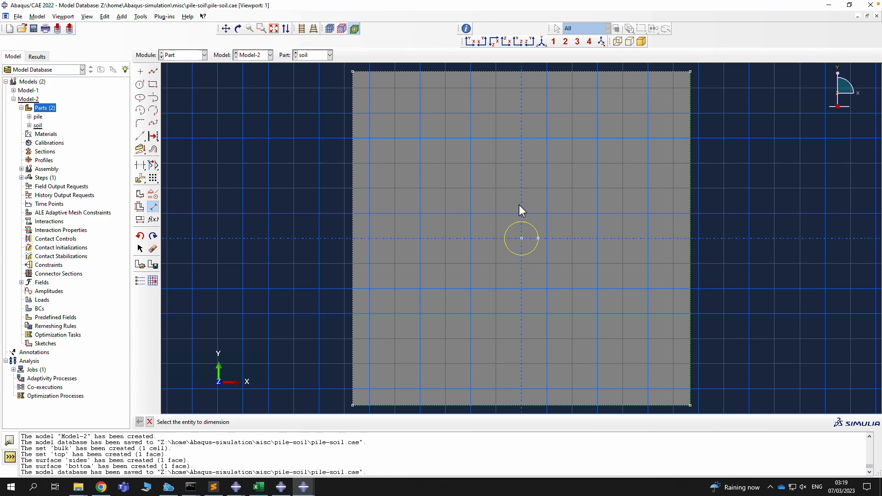
pyautogui.click(534, 226)
pyautogui.click(545, 213)
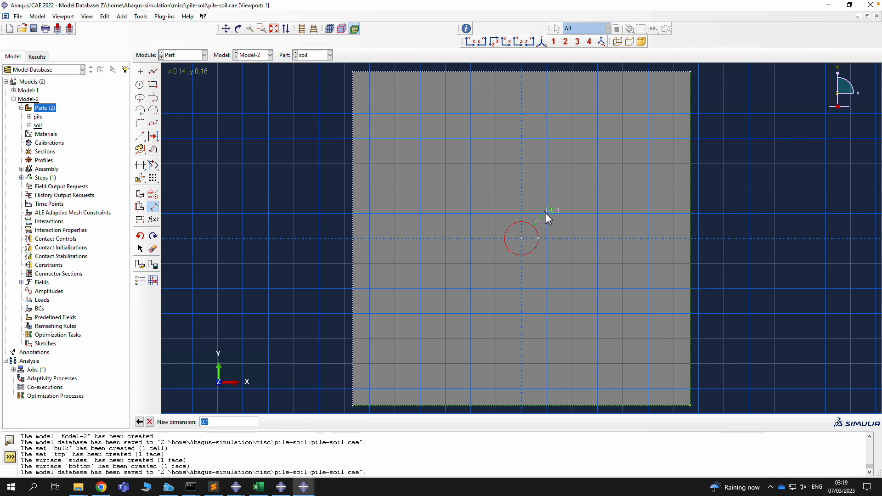
pyautogui.press('Return')
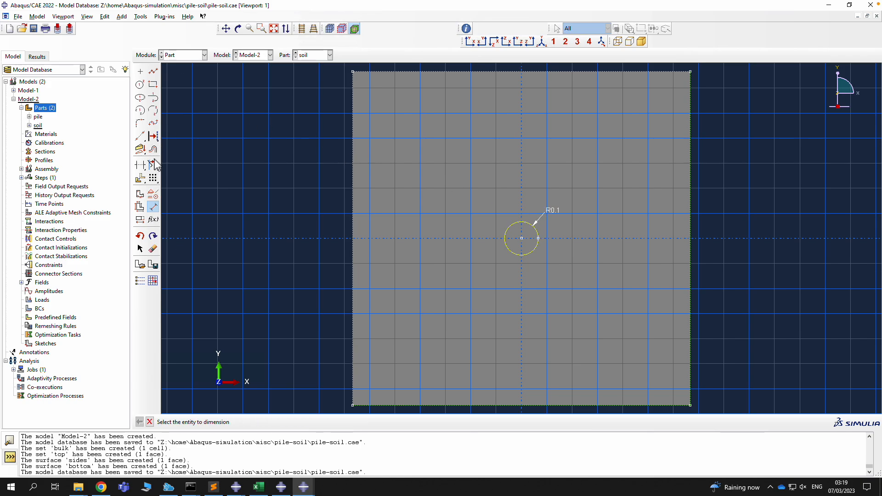
pyautogui.click(149, 422)
# Make the cut a Blind cut 0.5 deep and create the hole
pyautogui.click(262, 422)
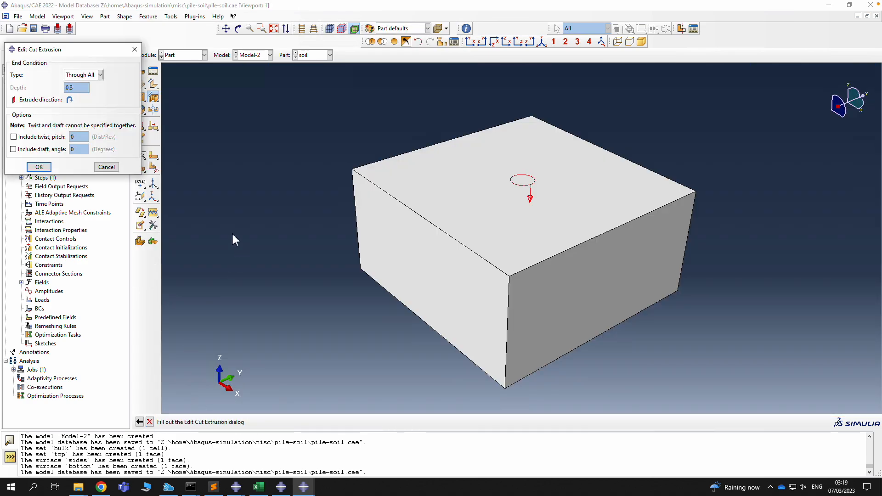
pyautogui.click(90, 77)
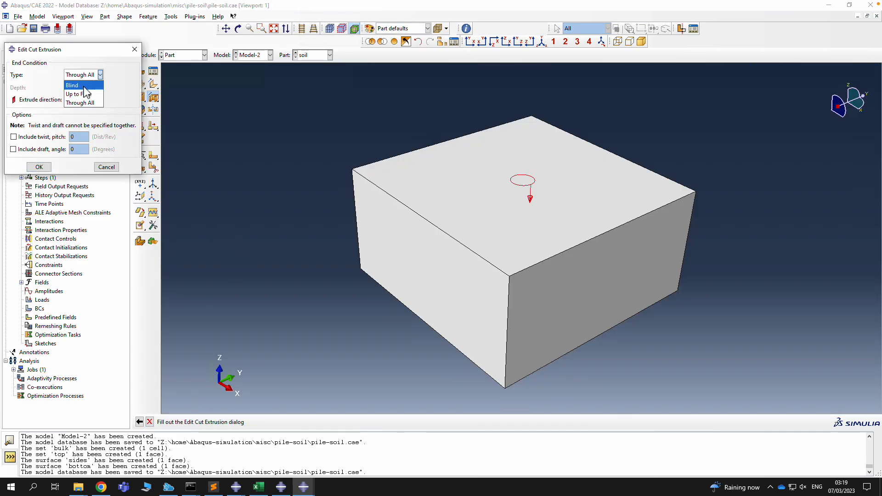
pyautogui.click(86, 89)
pyautogui.moveTo(76, 88); pyautogui.dragTo(50, 88)
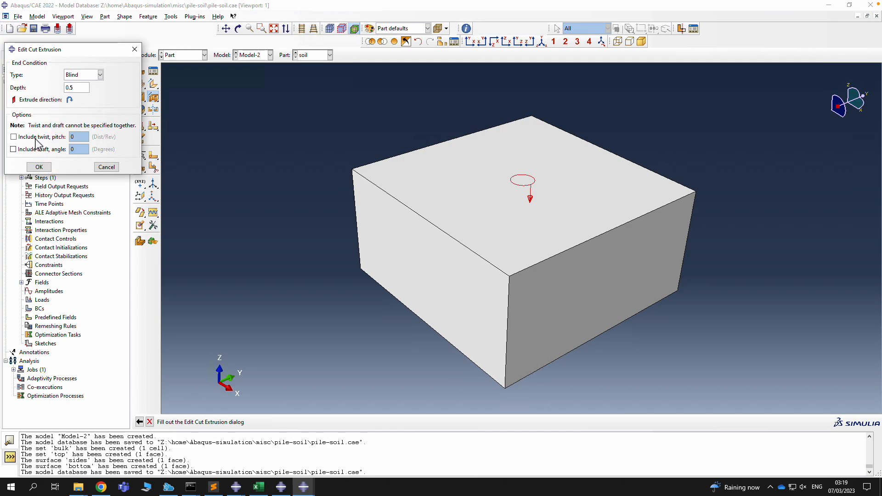
pyautogui.click(40, 168)
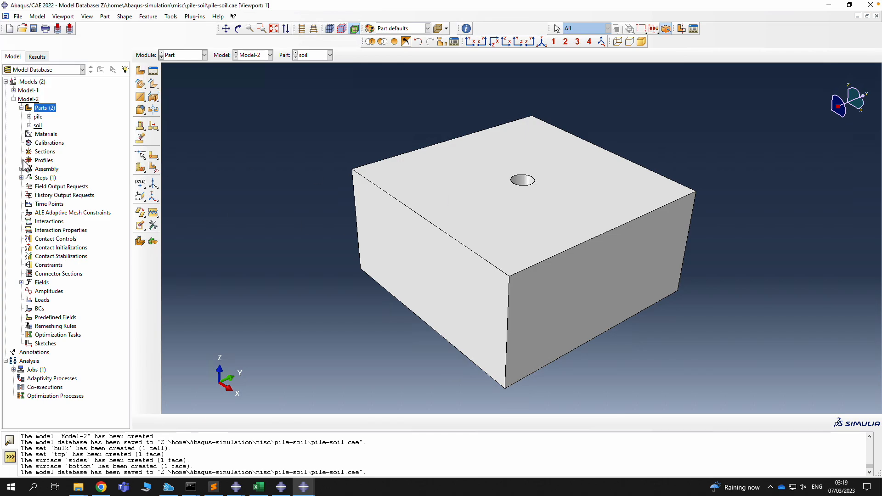
# Inspect the Cut extrude-1 feature in the soil part's feature list
pyautogui.click(29, 125)
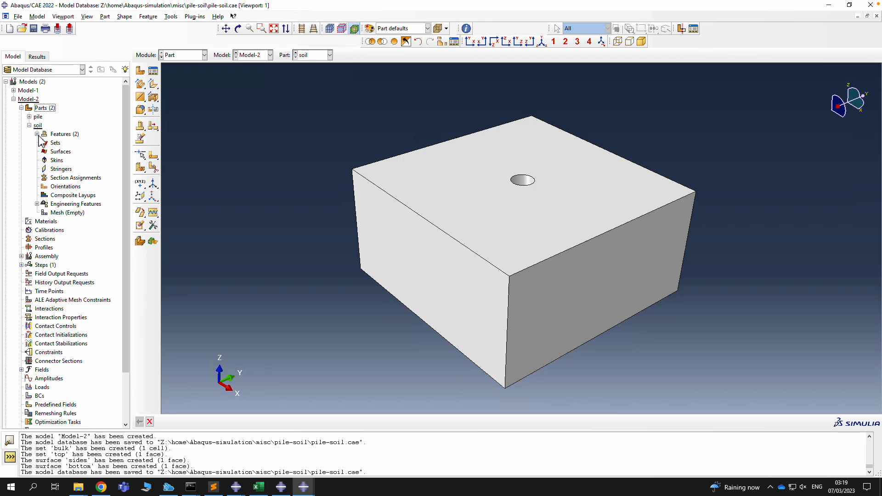
pyautogui.click(37, 134)
pyautogui.click(66, 152)
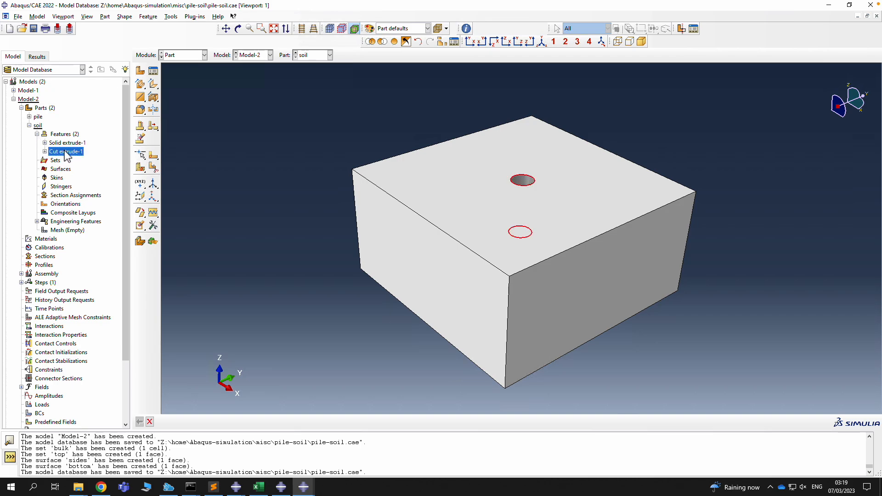
pyautogui.click(82, 170)
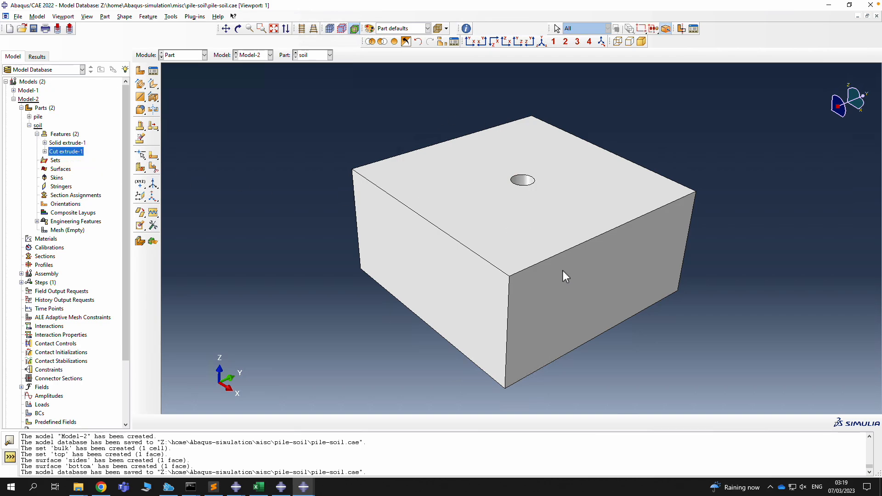
pyautogui.click(74, 152)
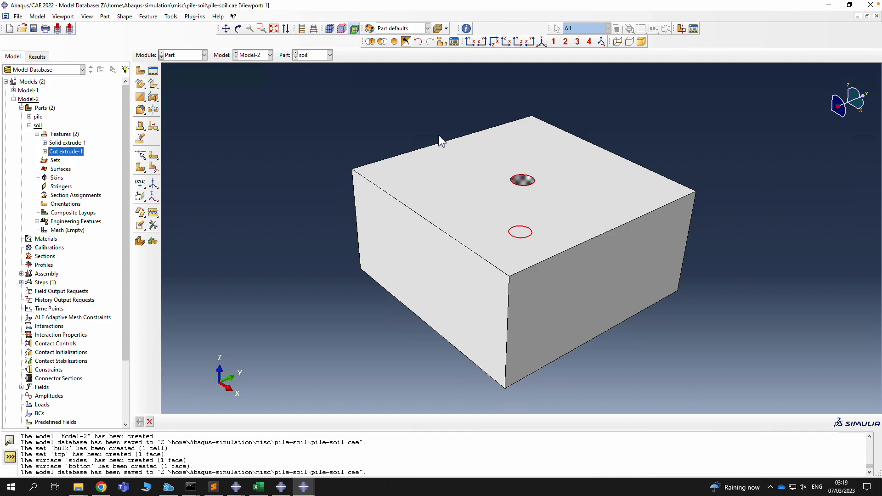
pyautogui.click(332, 204)
pyautogui.click(171, 17)
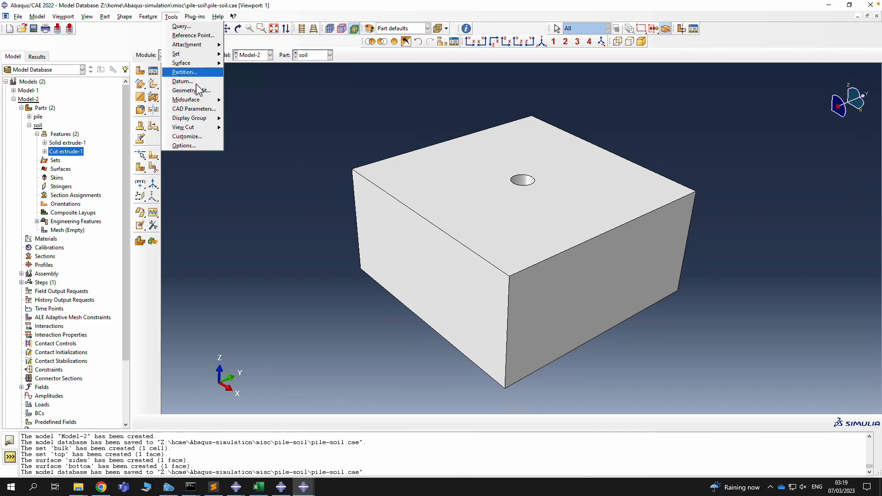
# Add a datum plane offset 0.5 from the XY principal plane
pyautogui.click(190, 82)
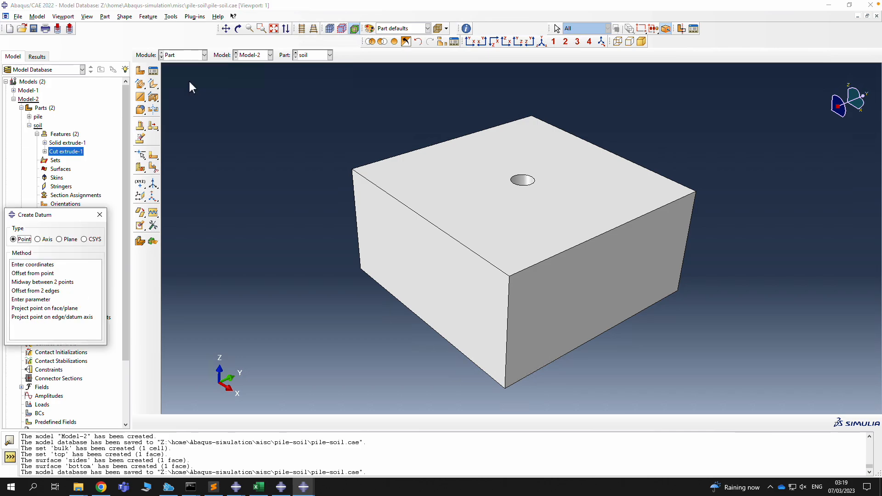
pyautogui.click(68, 239)
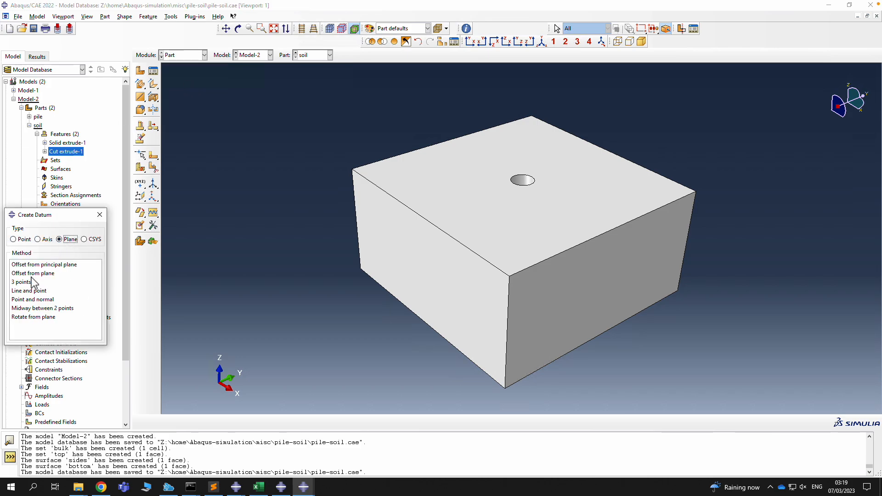
pyautogui.click(49, 266)
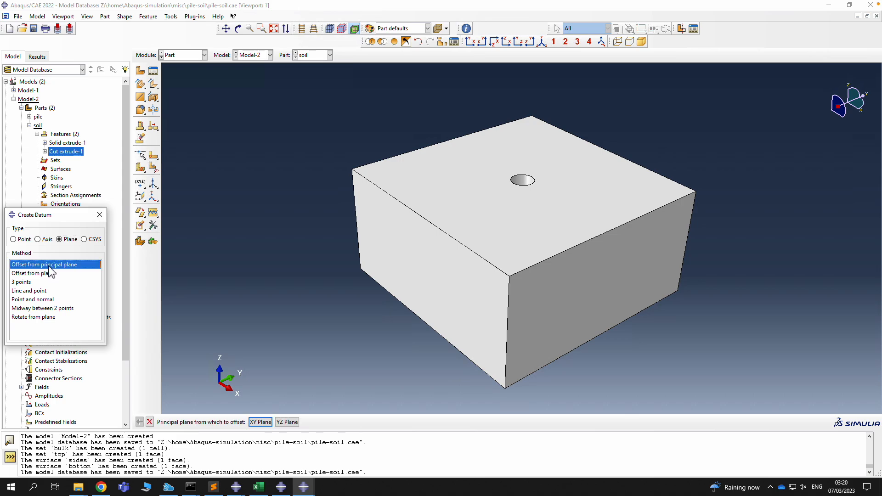
pyautogui.click(267, 422)
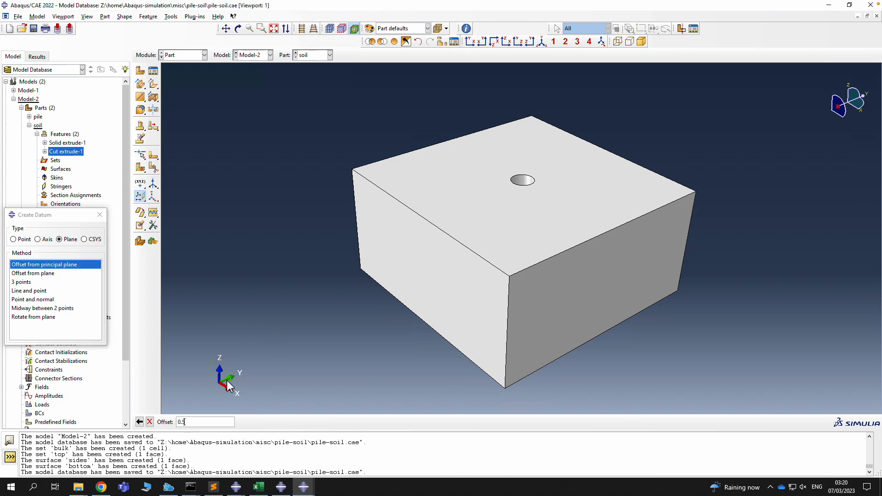
pyautogui.press('Return')
pyautogui.click(99, 214)
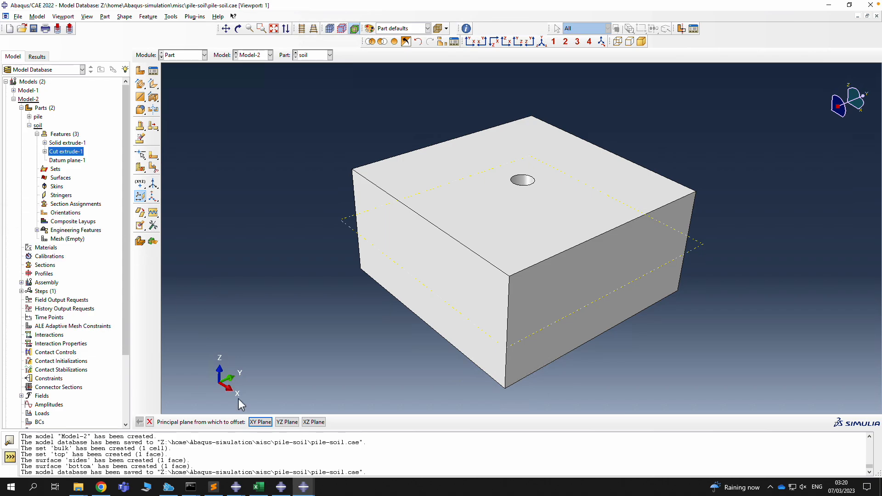
pyautogui.click(150, 422)
pyautogui.click(171, 16)
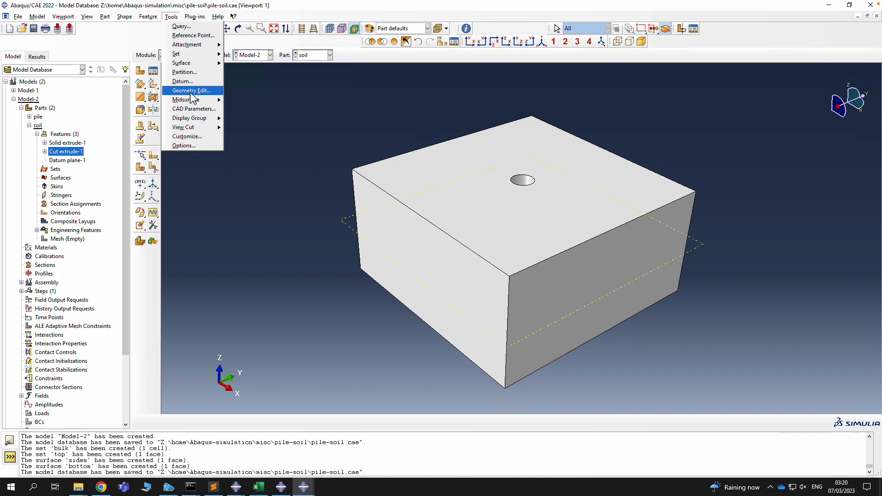
# Partition the soil cell into two along Datum plane-1 and save the model
pyautogui.click(186, 72)
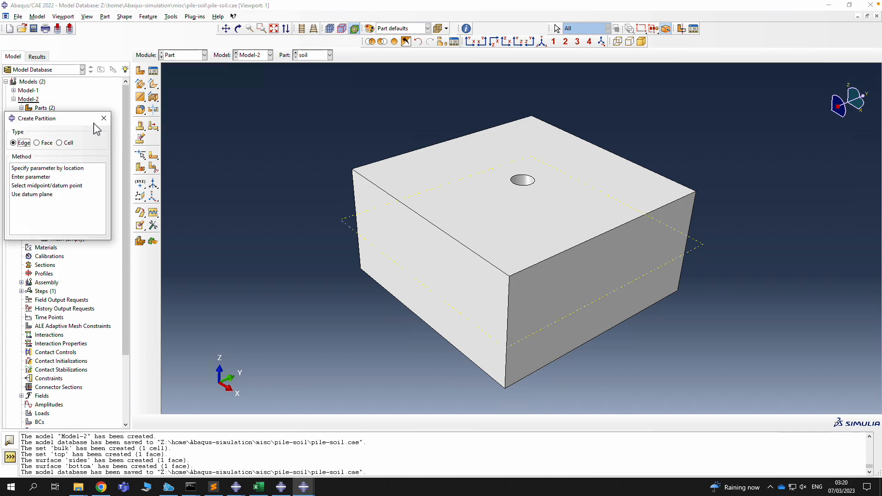
pyautogui.click(59, 142)
pyautogui.click(45, 177)
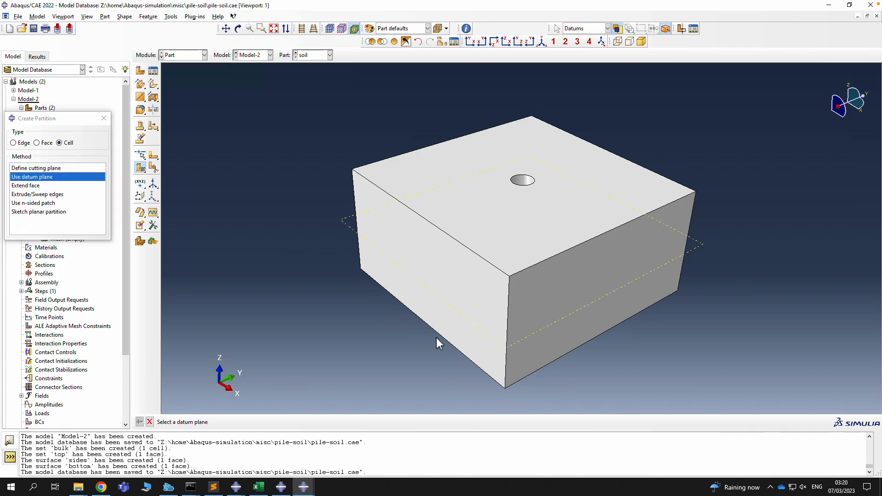
pyautogui.click(343, 223)
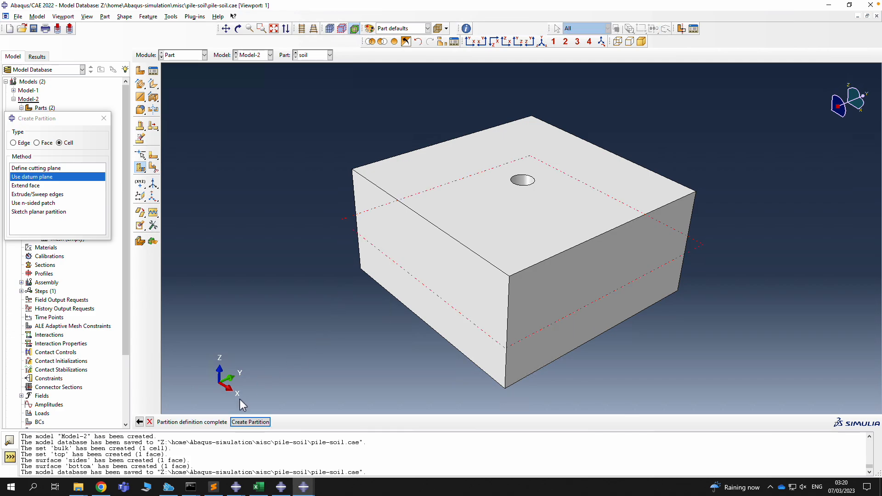
pyautogui.click(250, 421)
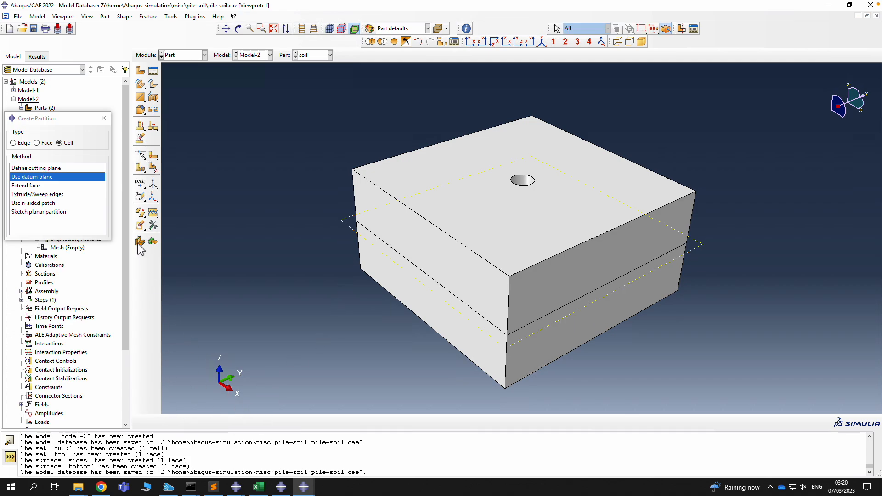
pyautogui.click(103, 119)
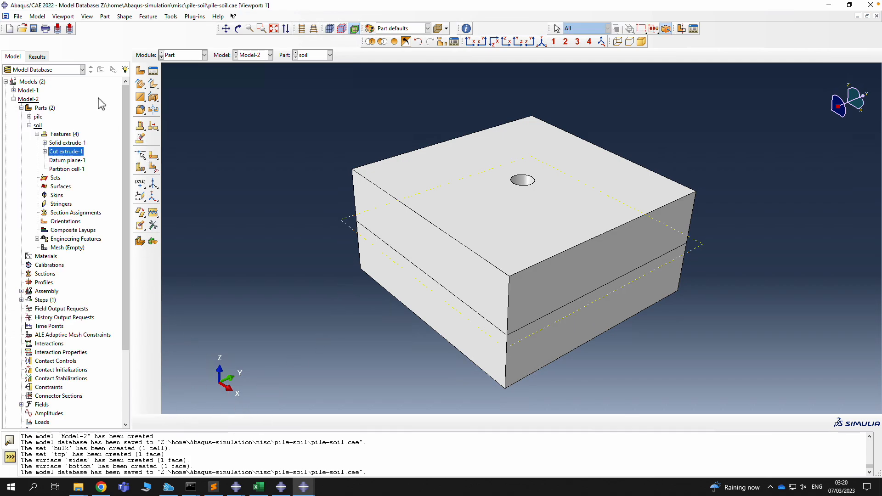
pyautogui.click(35, 29)
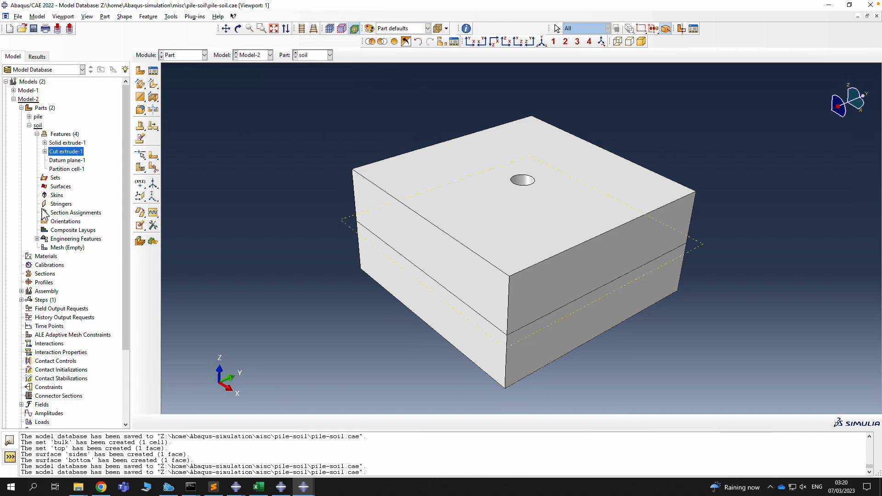
# Create a set 'bulk' containing both soil cells
pyautogui.doubleClick(53, 178)
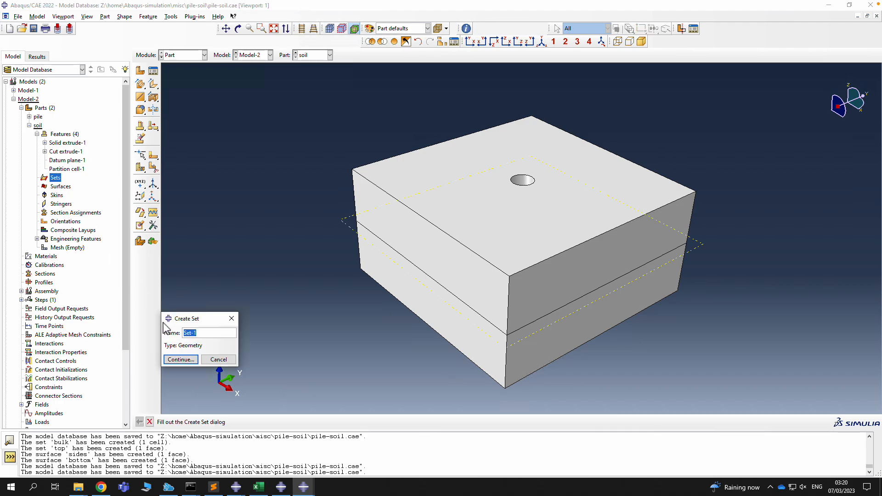
pyautogui.write('bulk')
pyautogui.click(179, 359)
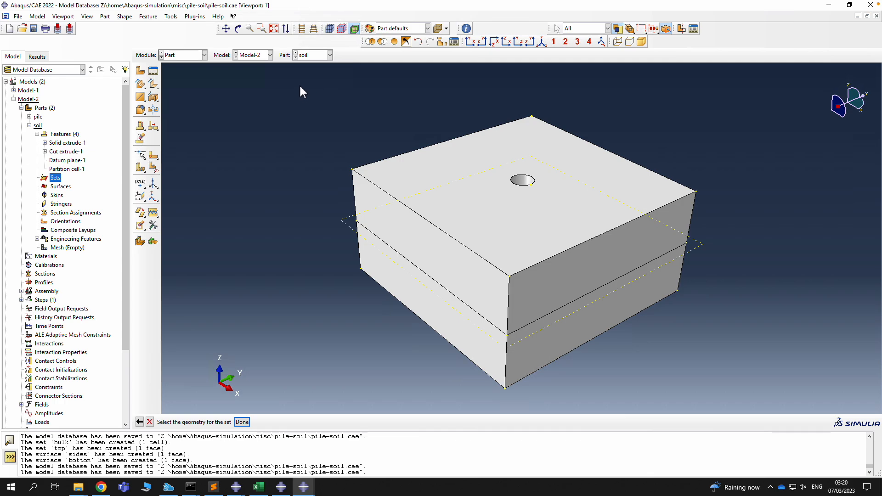
pyautogui.moveTo(299, 84); pyautogui.dragTo(776, 428)
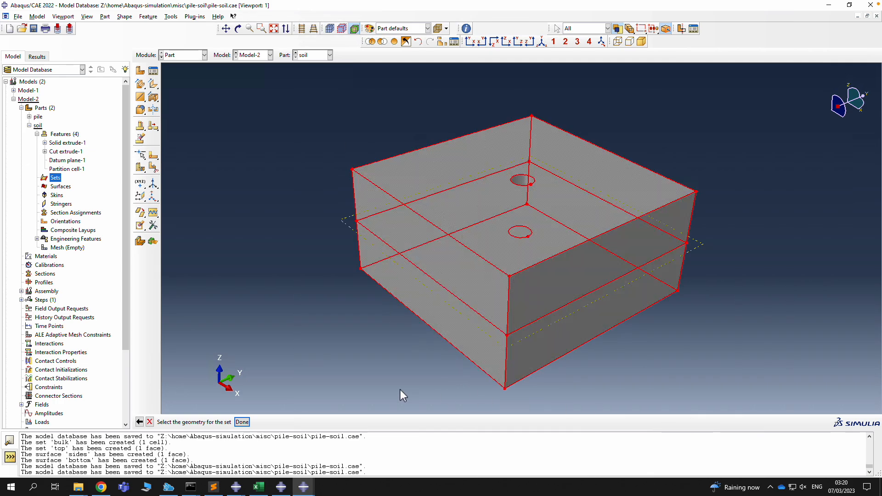
pyautogui.click(242, 422)
# Start a set 'sides' with the four visible side faces of the block
pyautogui.click(37, 178)
pyautogui.doubleClick(44, 178)
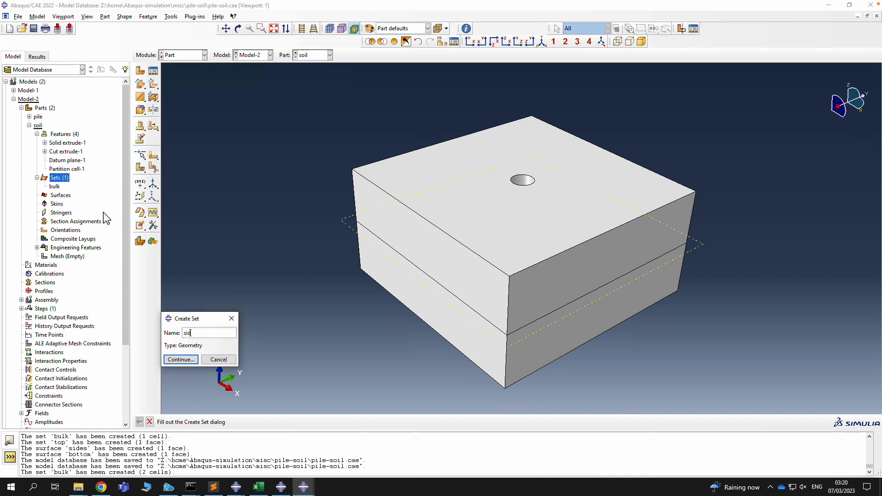
pyautogui.write('sides')
pyautogui.click(180, 359)
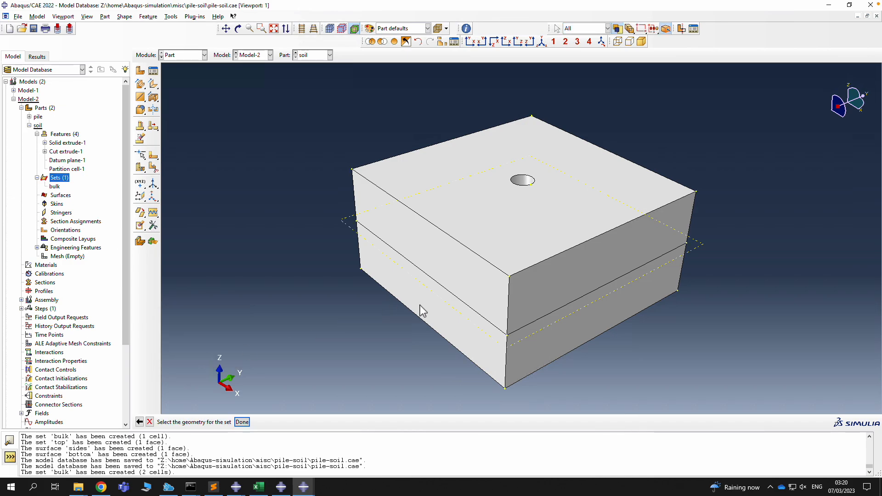
pyautogui.click(435, 305)
pyautogui.keyDown('shift'); pyautogui.click(455, 288); pyautogui.keyUp('shift')
pyautogui.keyDown('shift'); pyautogui.click(577, 300); pyautogui.keyUp('shift')
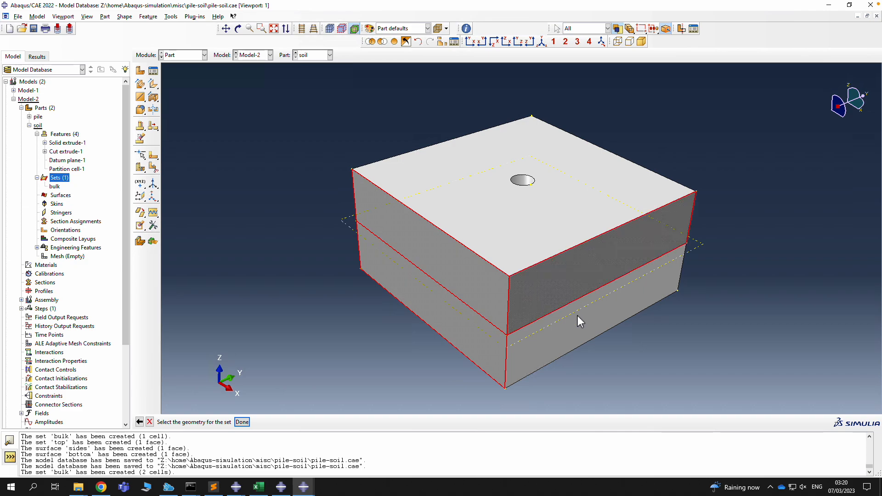
pyautogui.keyDown('shift'); pyautogui.click(574, 326); pyautogui.keyUp('shift')
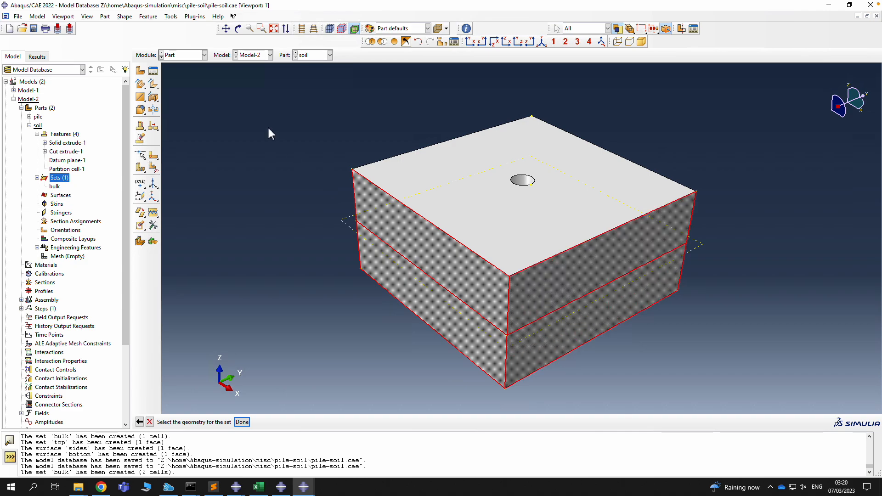
# Add the four hidden side faces to complete the eight-face 'sides' set
pyautogui.click(238, 28)
pyautogui.moveTo(414, 279); pyautogui.dragTo(610, 231)
pyautogui.press('Escape')
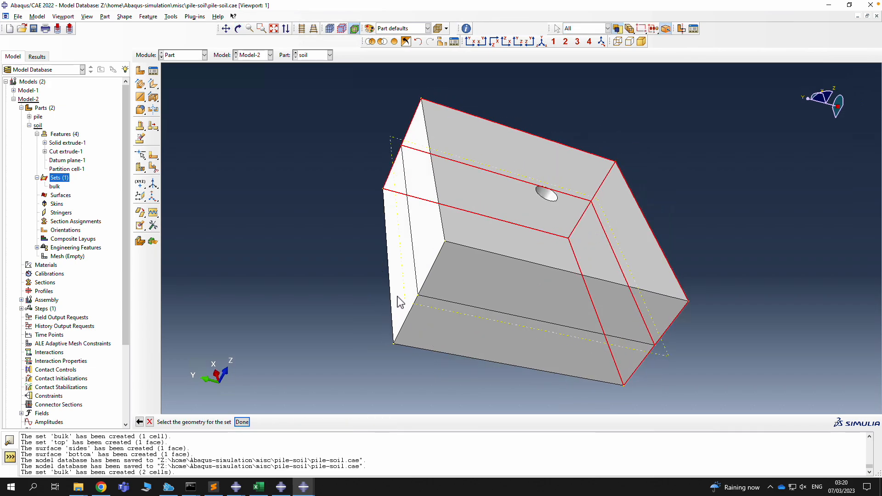
pyautogui.keyDown('shift'); pyautogui.click(410, 277); pyautogui.keyUp('shift')
pyautogui.keyDown('shift'); pyautogui.click(425, 252); pyautogui.keyUp('shift')
pyautogui.keyDown('shift'); pyautogui.click(503, 294); pyautogui.keyUp('shift')
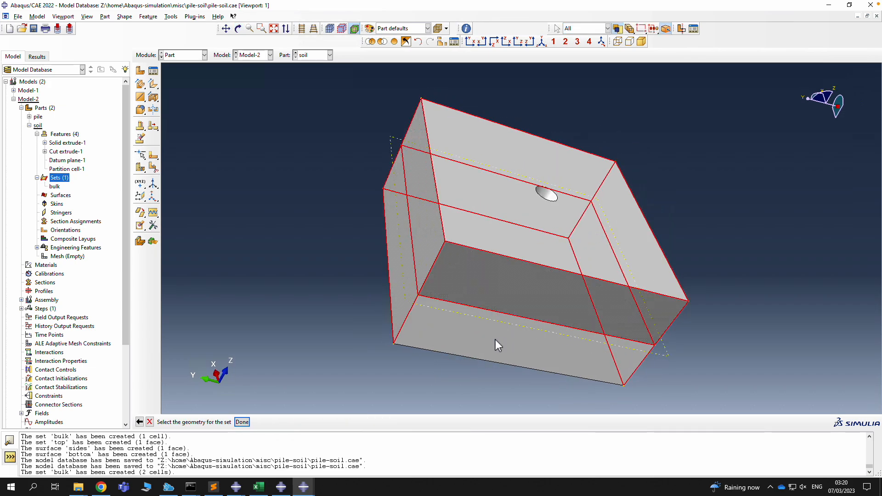
pyautogui.keyDown('shift'); pyautogui.click(501, 347); pyautogui.keyUp('shift')
pyautogui.click(242, 421)
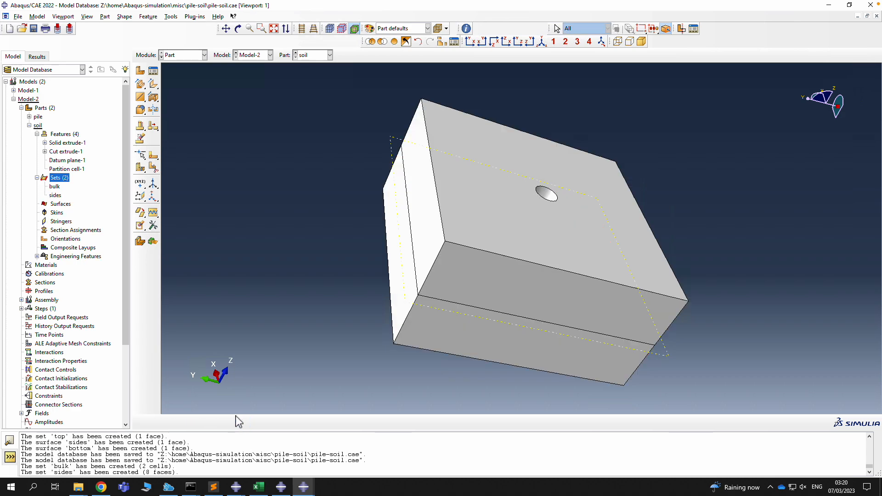
# Create the geometry set 'bottom' from the soil block's base face
pyautogui.doubleClick(62, 179)
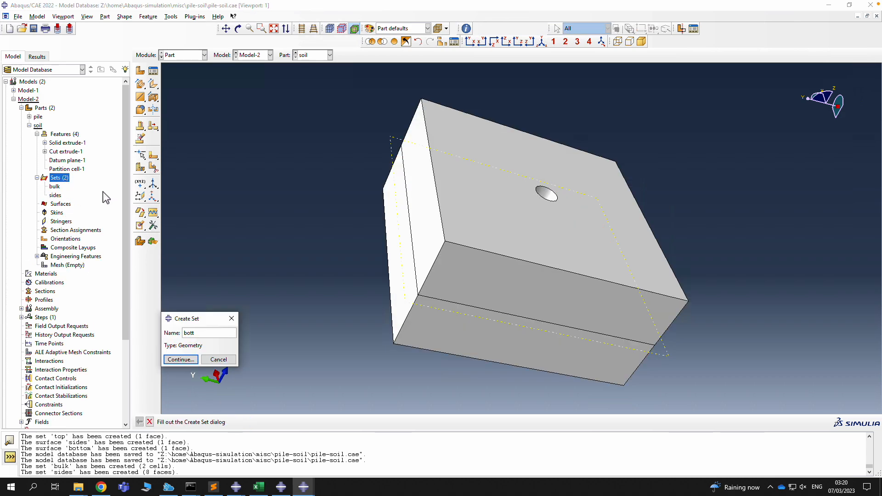
pyautogui.press('Return')
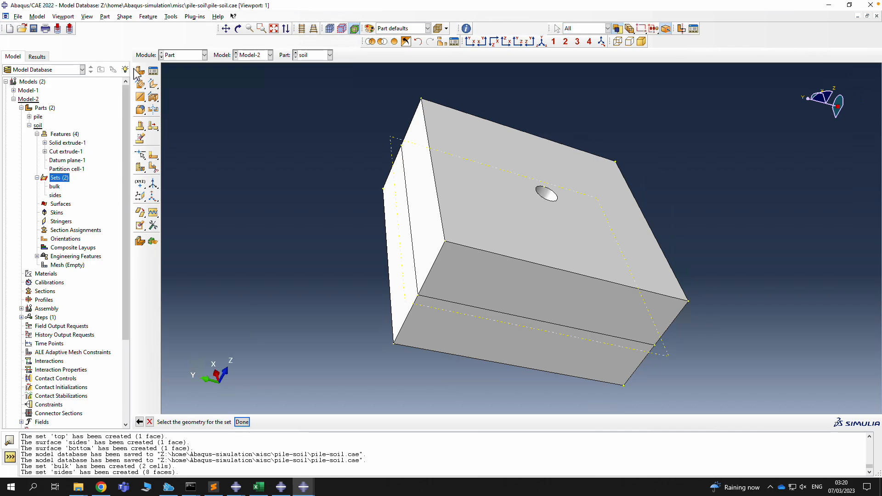
pyautogui.click(238, 30)
pyautogui.moveTo(541, 326); pyautogui.dragTo(580, 177)
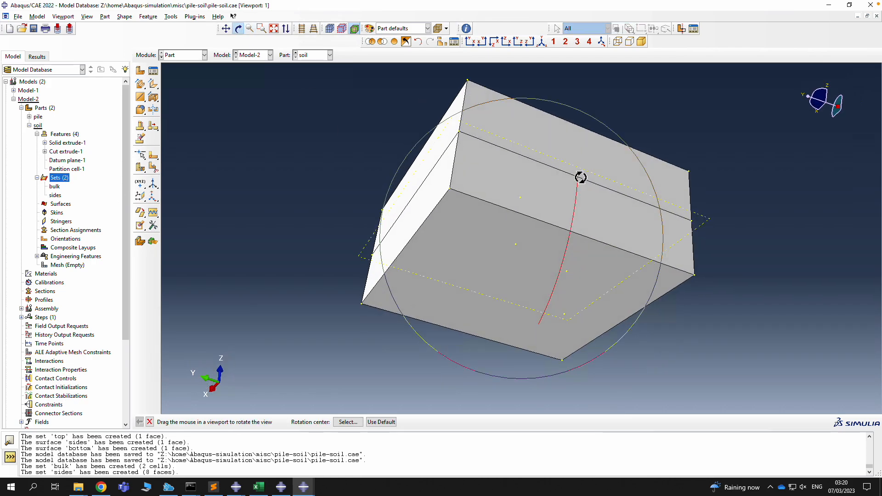
pyautogui.press('Escape')
pyautogui.click(524, 272)
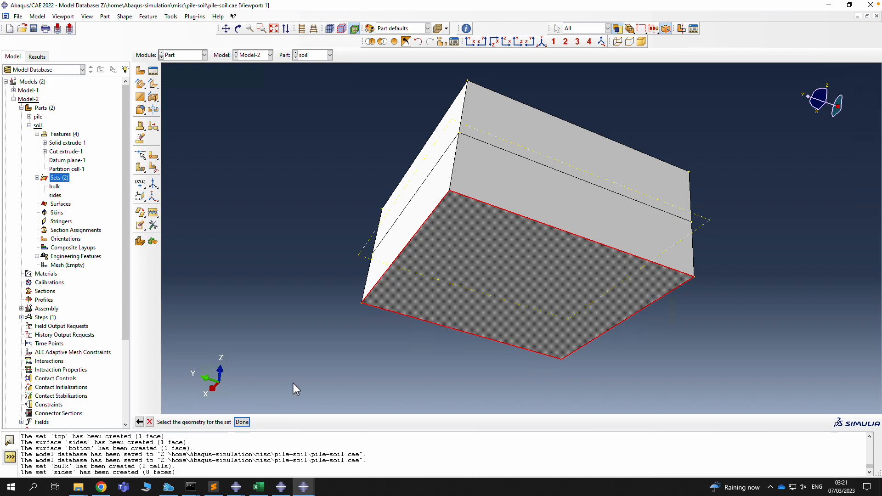
pyautogui.click(242, 422)
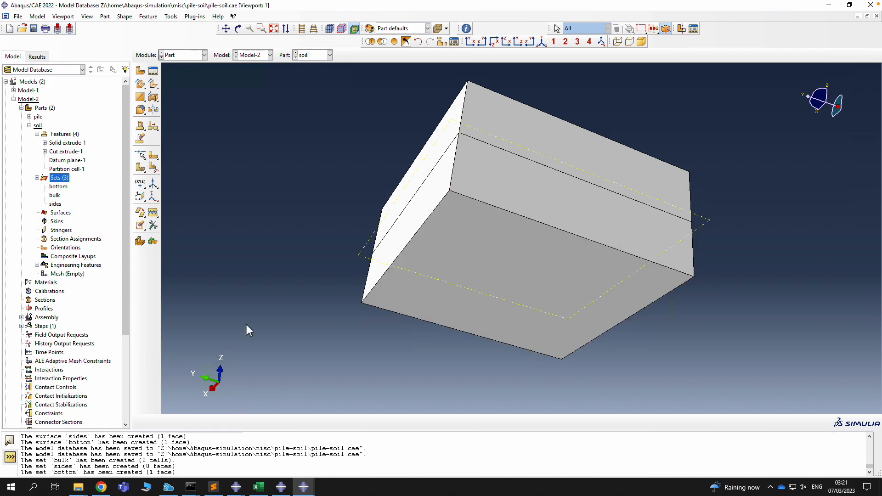
# Create the geometry set 'inner' from the pile hole's face
pyautogui.click(238, 29)
pyautogui.moveTo(455, 127); pyautogui.dragTo(510, 237)
pyautogui.press('Escape')
pyautogui.doubleClick(55, 178)
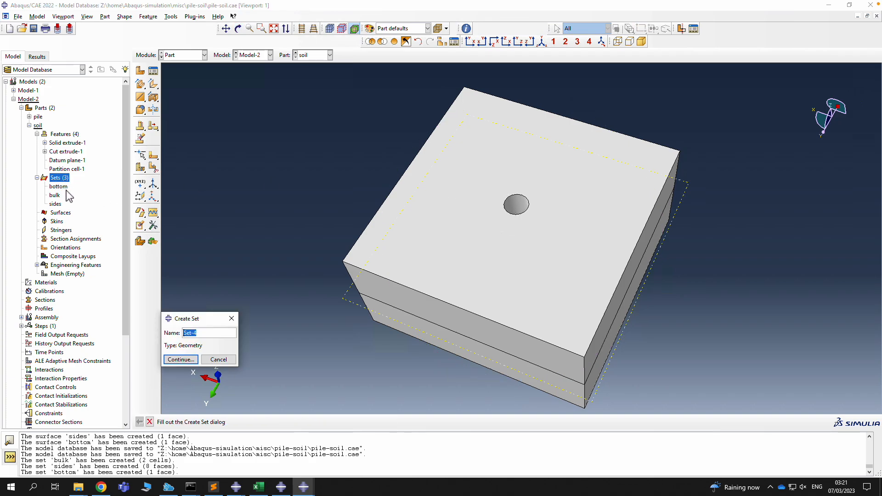
pyautogui.press('BackSpace')
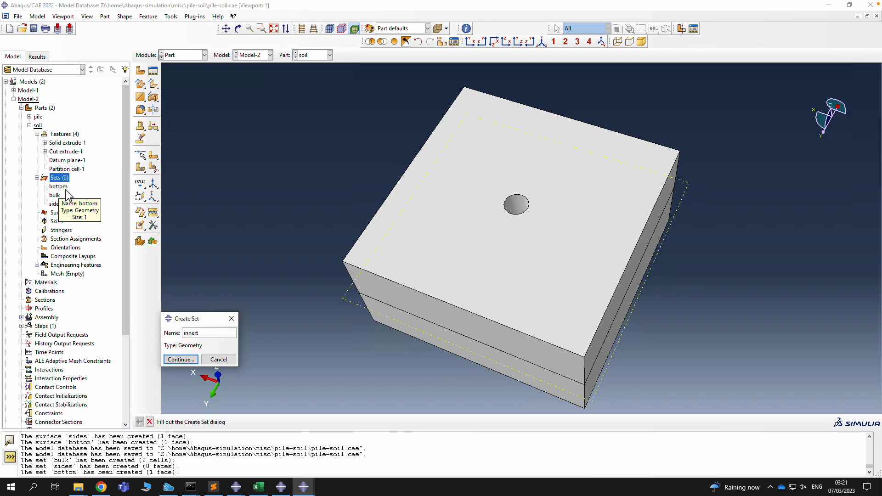
pyautogui.write('innert')
pyautogui.press('BackSpace')
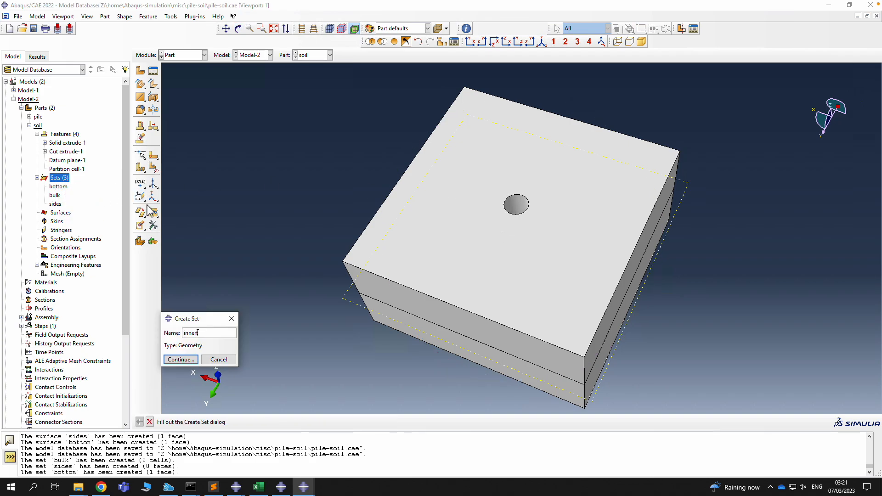
pyautogui.click(179, 359)
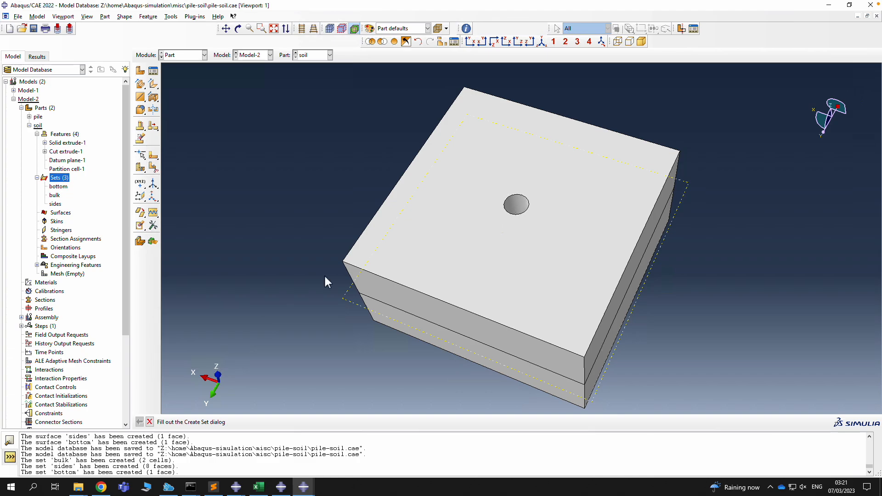
pyautogui.click(517, 210)
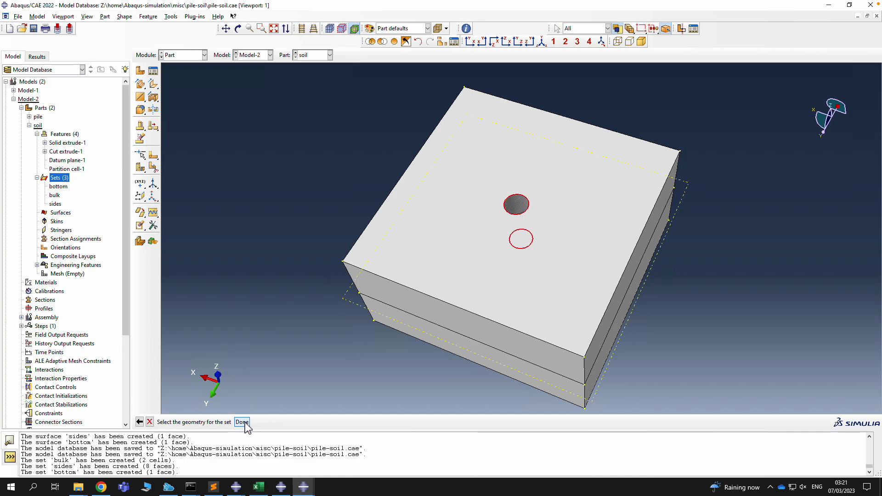
pyautogui.click(242, 422)
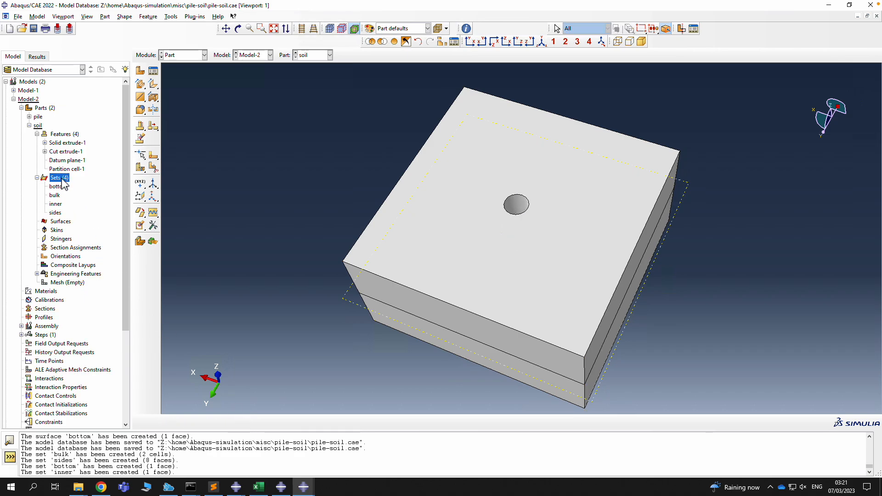
# Create the surface 'sides' on the pile hole's inner wall
pyautogui.doubleClick(61, 222)
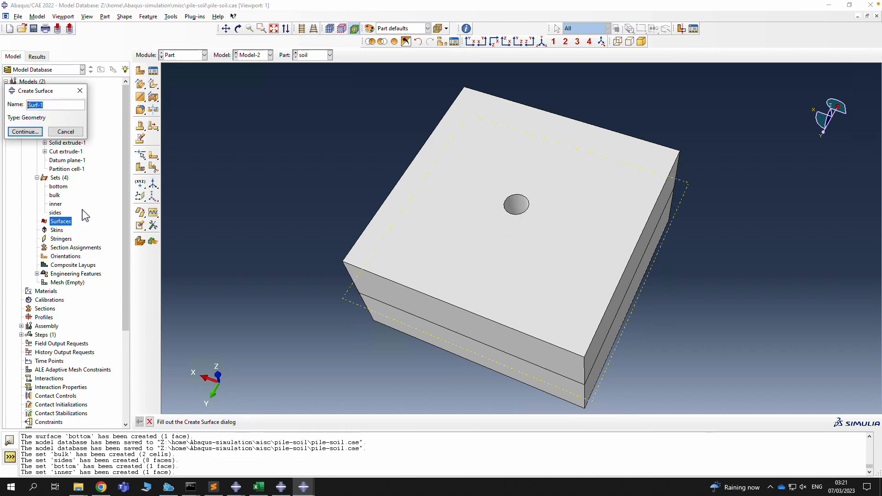
pyautogui.write('sides')
pyautogui.click(25, 132)
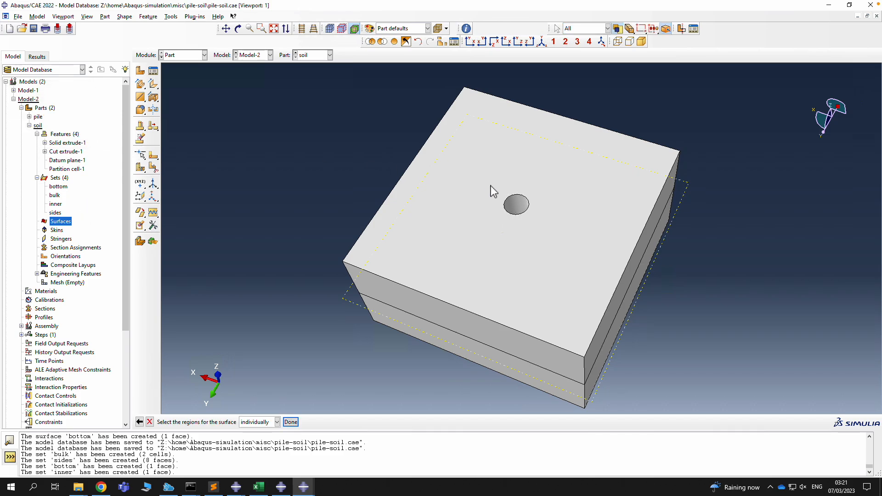
pyautogui.click(520, 208)
pyautogui.middleClick(519, 207)
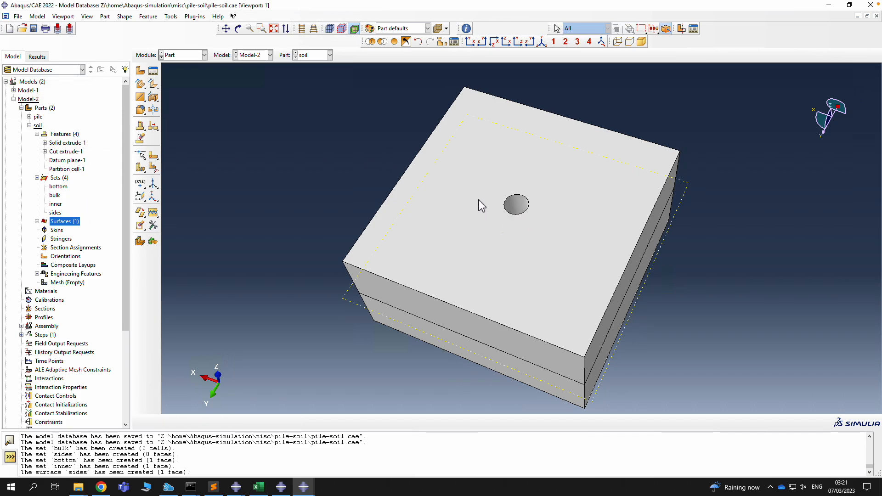
pyautogui.click(238, 29)
pyautogui.moveTo(359, 124); pyautogui.dragTo(496, 254)
pyautogui.click(36, 222)
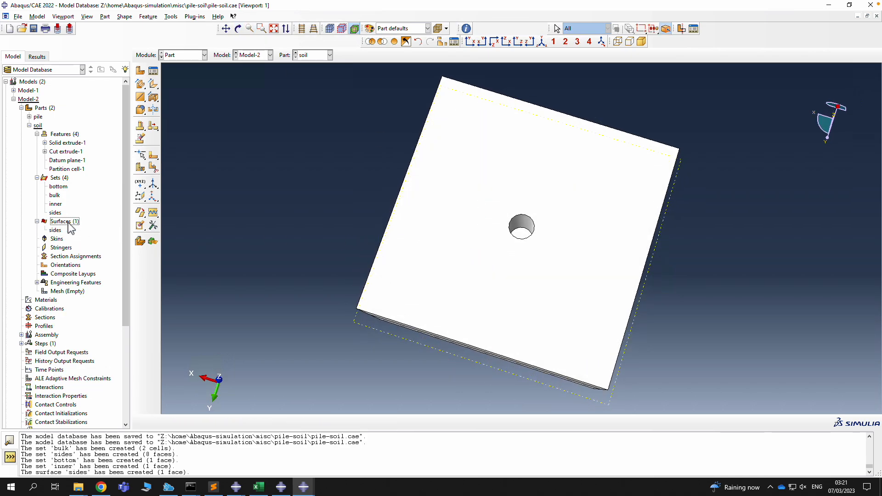
# Create the surface 'bottom' on the hole's circular base face
pyautogui.doubleClick(69, 223)
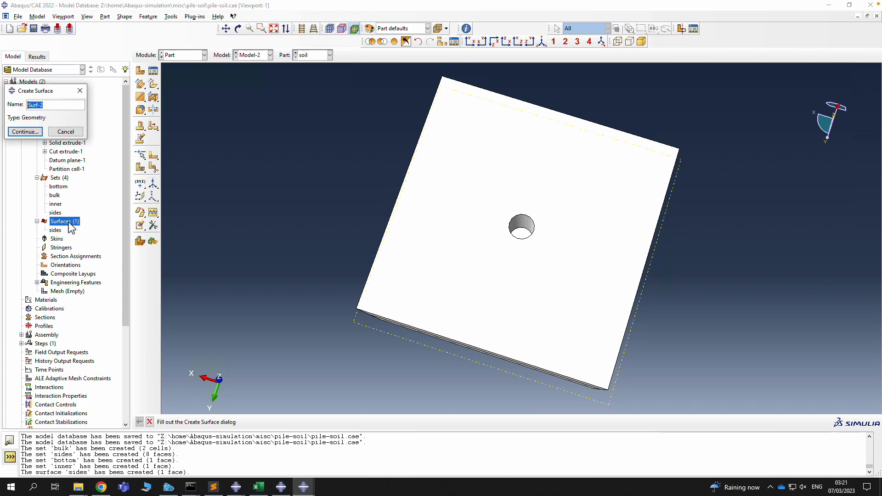
pyautogui.write('bottom')
pyautogui.click(25, 131)
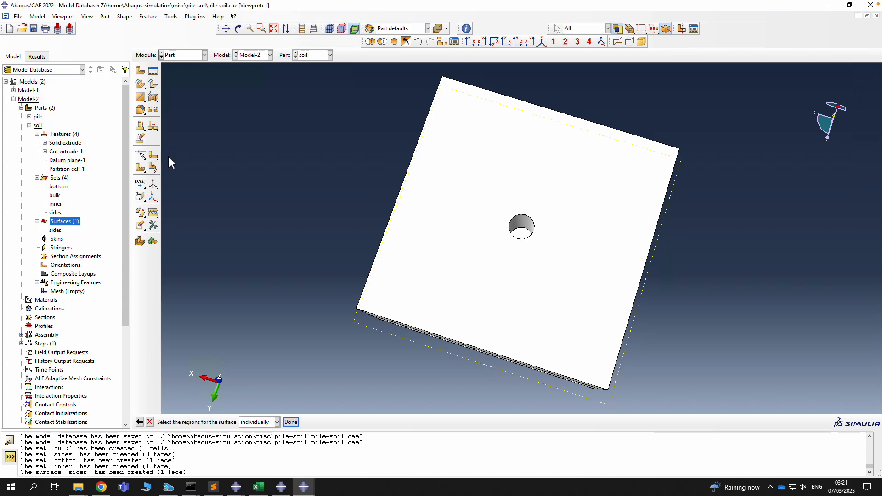
pyautogui.click(524, 232)
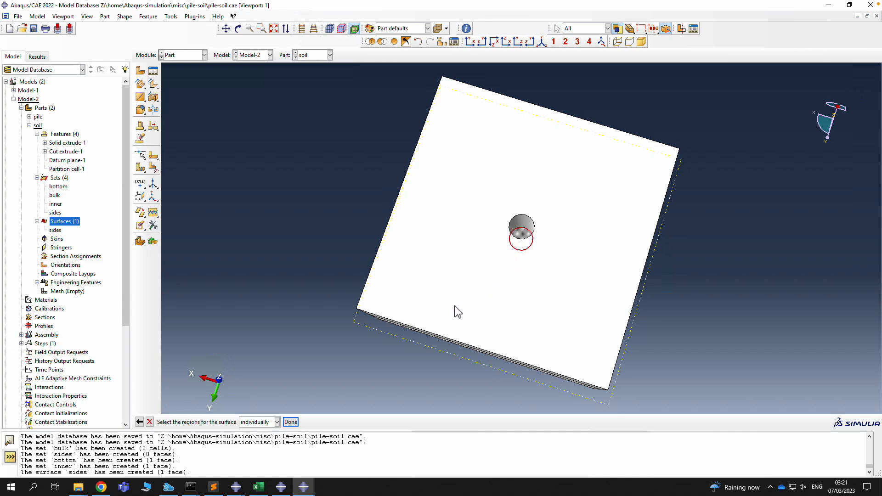
pyautogui.click(296, 421)
# Check which faces the bottom and sides surfaces and the sides and inner sets cover, then save the model database
pyautogui.click(59, 231)
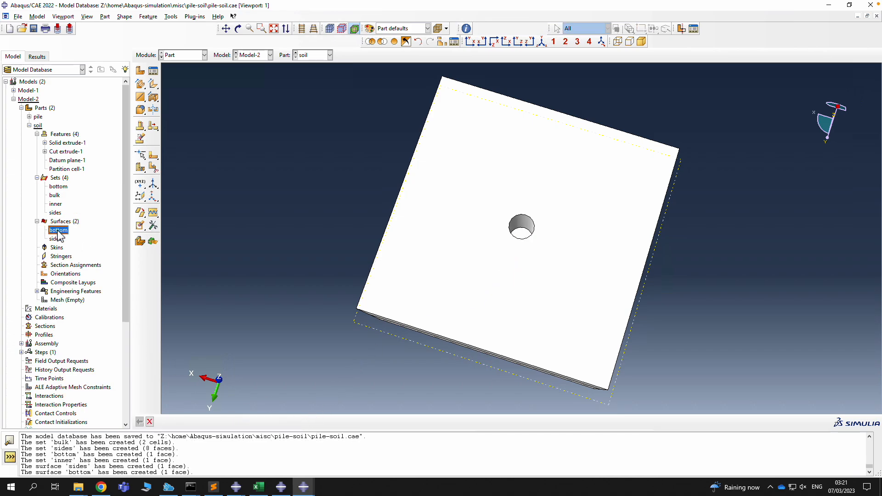
pyautogui.click(55, 239)
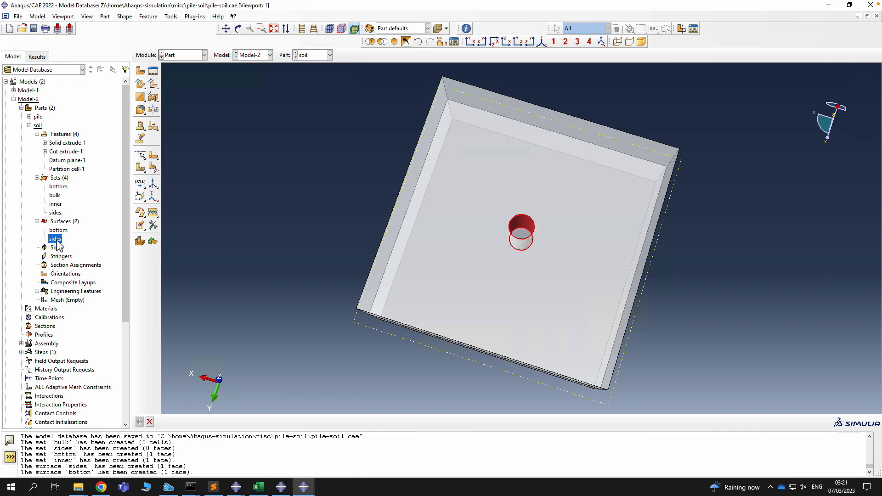
pyautogui.press('Escape')
pyautogui.click(55, 212)
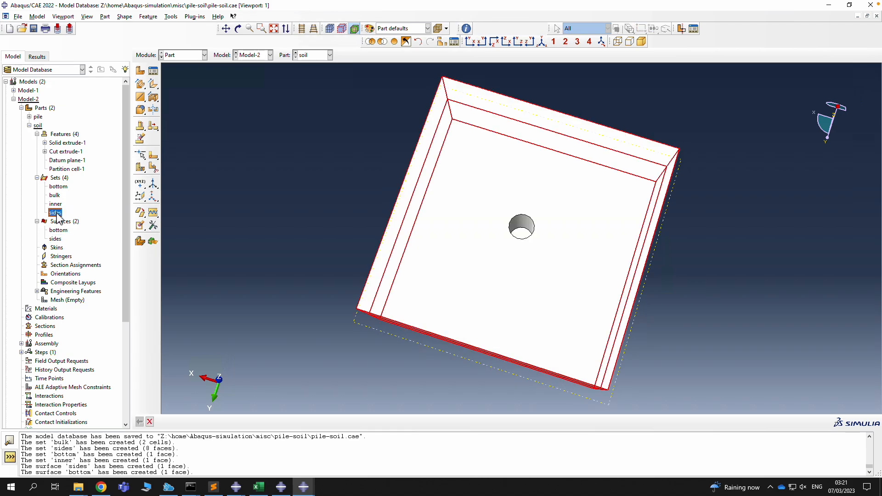
pyautogui.click(56, 205)
pyautogui.press('Escape')
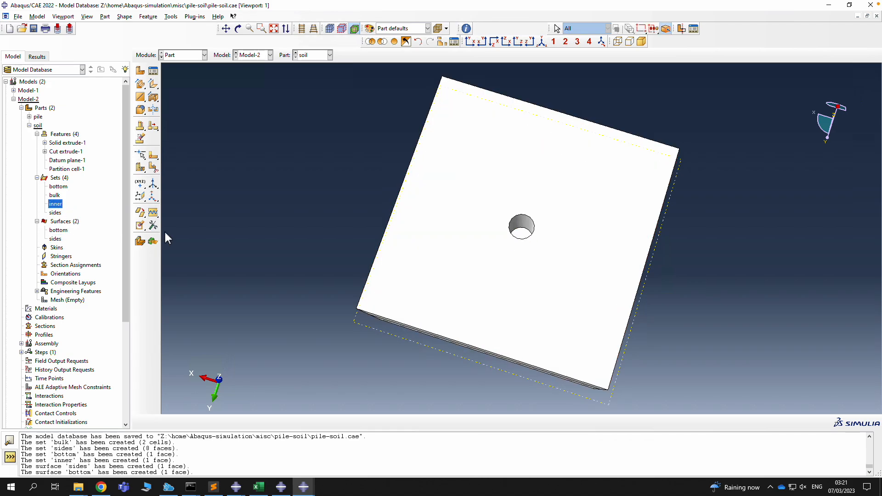
pyautogui.hotkey('ctrl', 's')
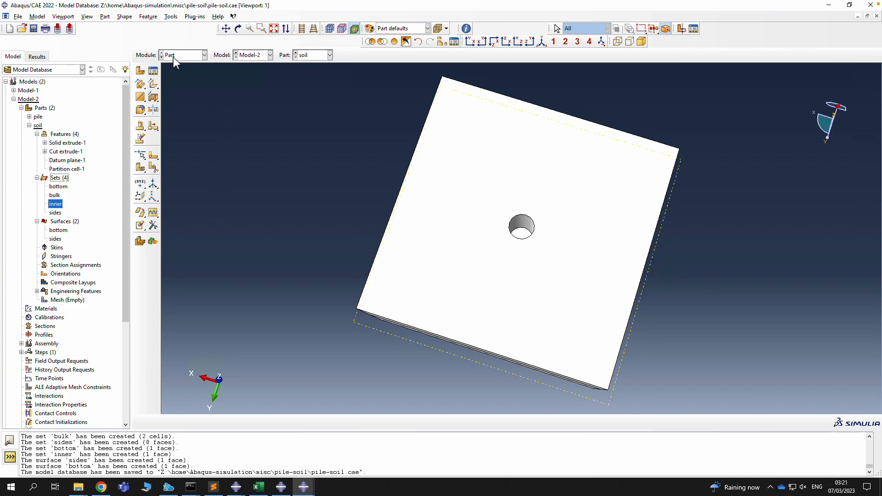
# In the Property module, create a material named 'pile' with a density behaviour
pyautogui.click(186, 56)
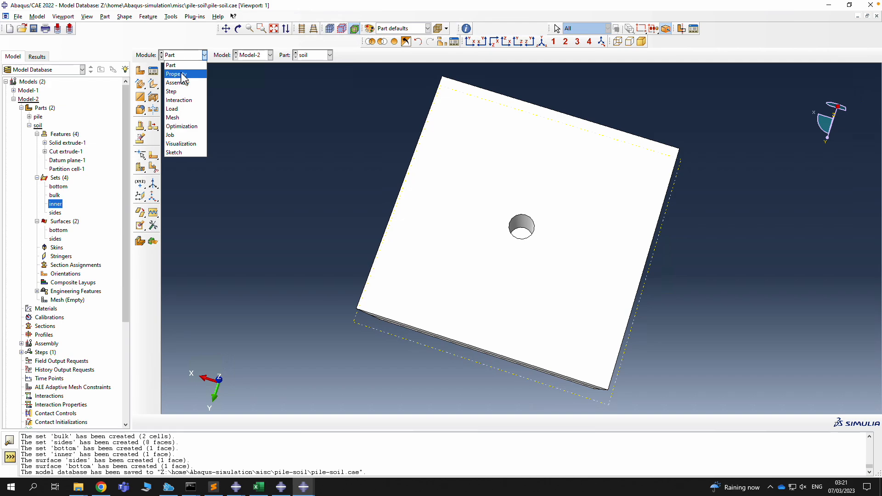
pyautogui.click(182, 74)
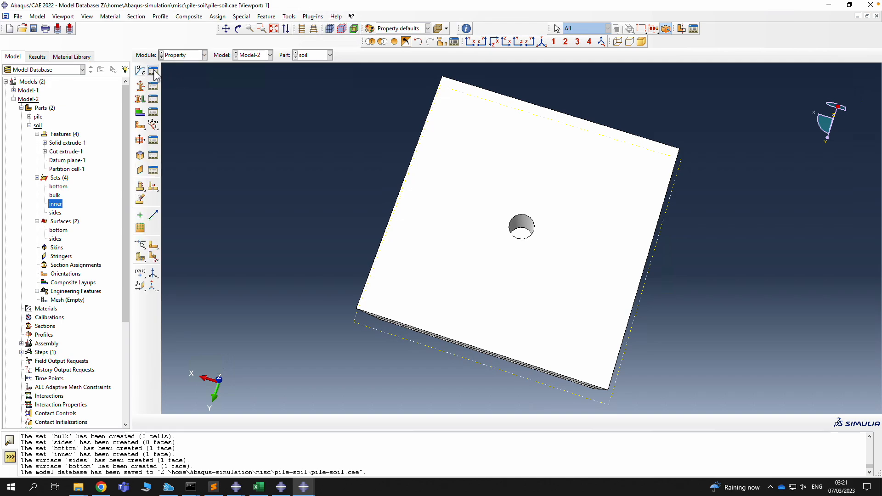
pyautogui.click(154, 72)
pyautogui.click(345, 142)
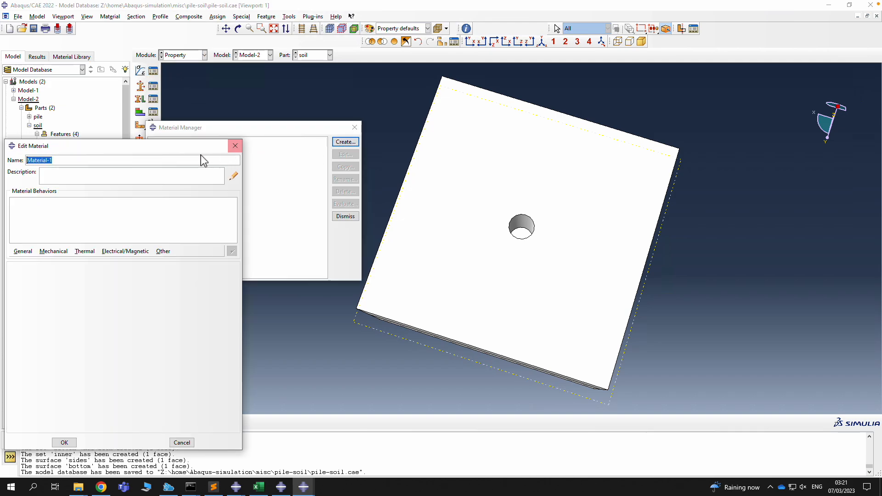
pyautogui.write('pile')
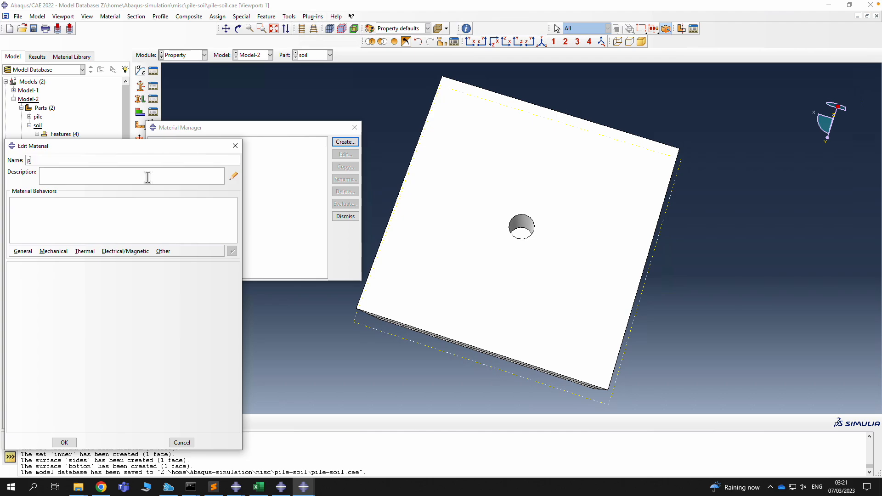
pyautogui.click(25, 252)
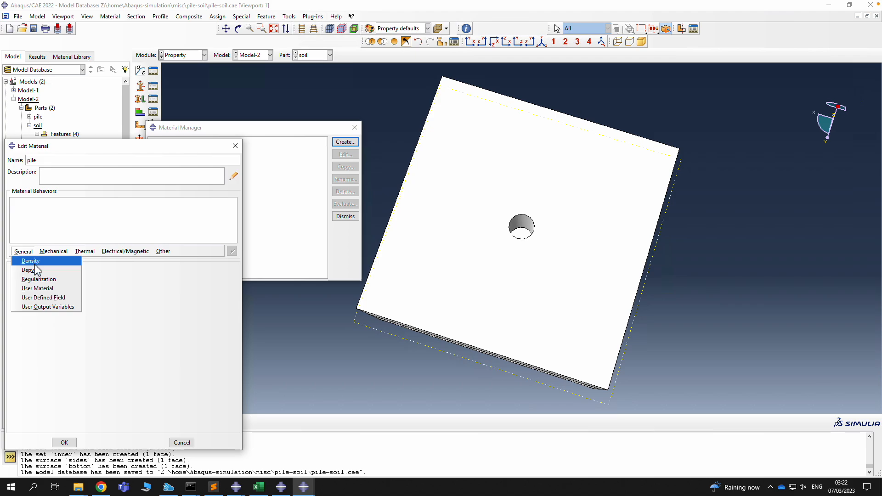
pyautogui.click(31, 261)
pyautogui.click(45, 344)
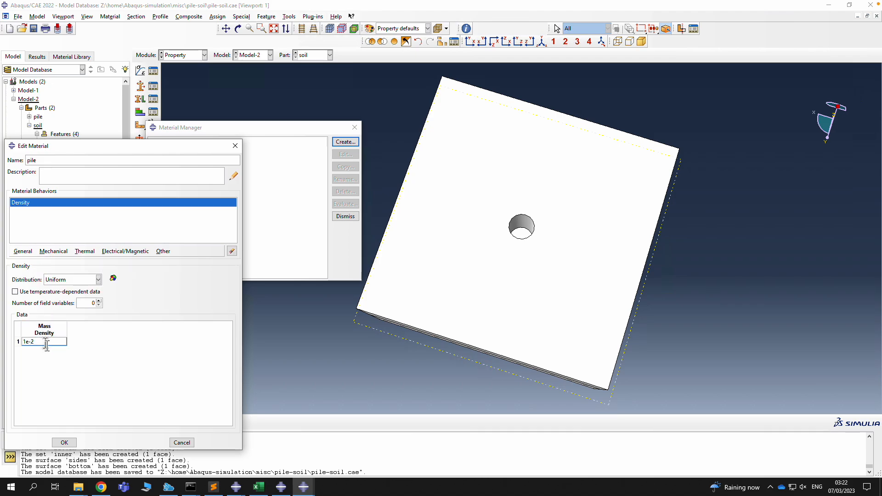
# Give the pile material elasticity with Young's modulus 100 and Poisson's ratio 0.3, and save it
pyautogui.click(53, 251)
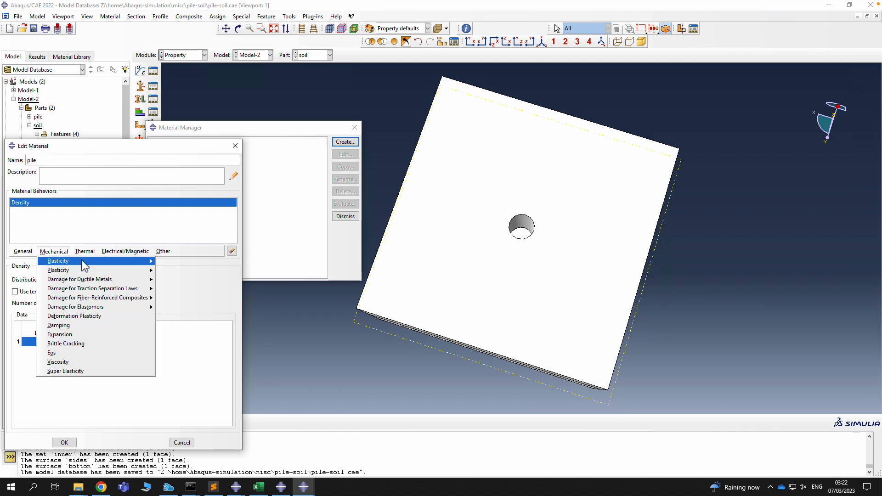
pyautogui.moveTo(84, 266)
pyautogui.click(175, 261)
pyautogui.click(50, 375)
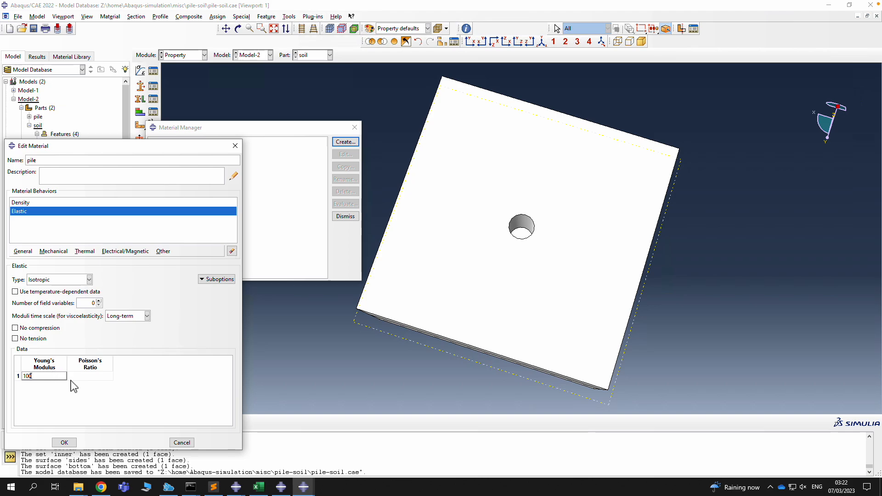
pyautogui.click(92, 376)
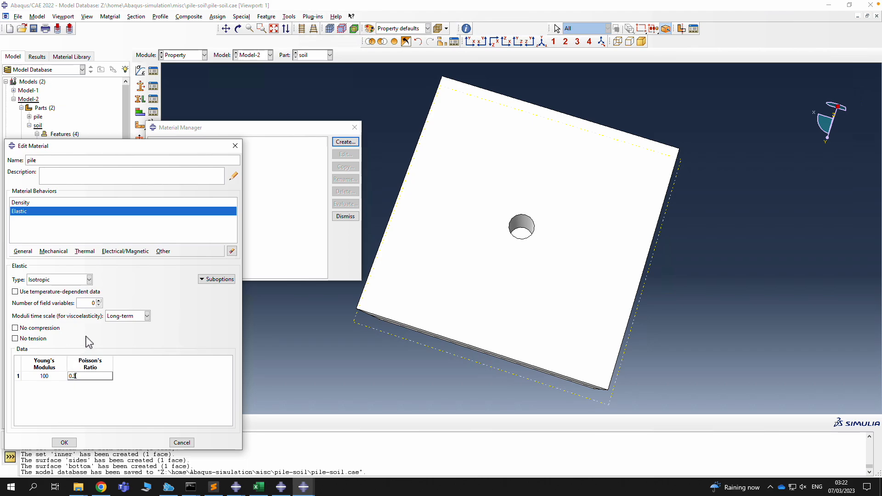
pyautogui.click(69, 444)
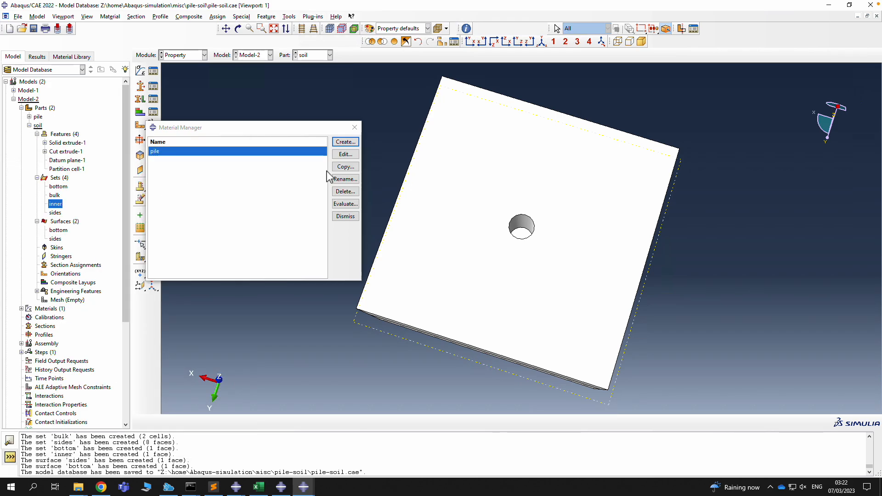
# Create a material named 'soil' with mass density 1e-2
pyautogui.click(345, 142)
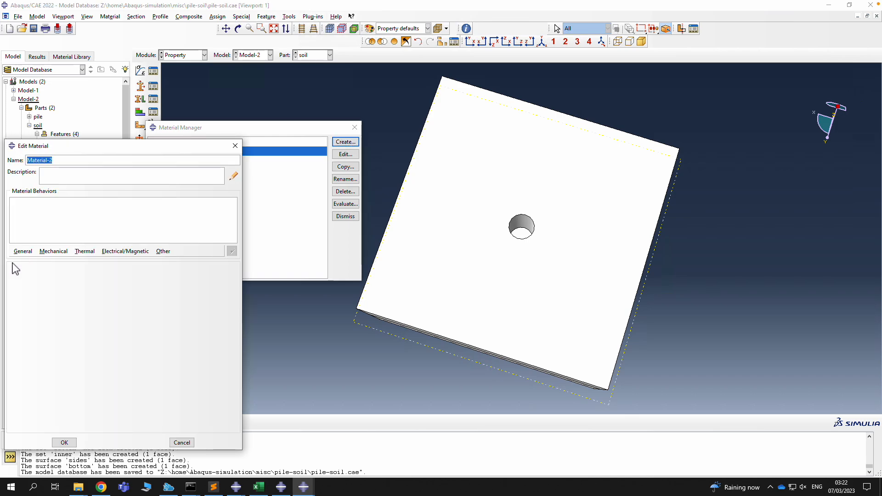
pyautogui.write('soil')
pyautogui.click(23, 253)
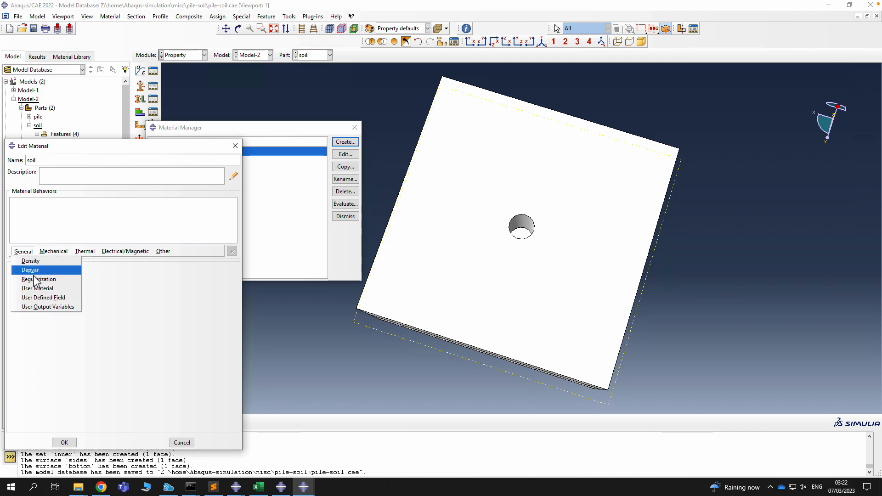
pyautogui.click(34, 260)
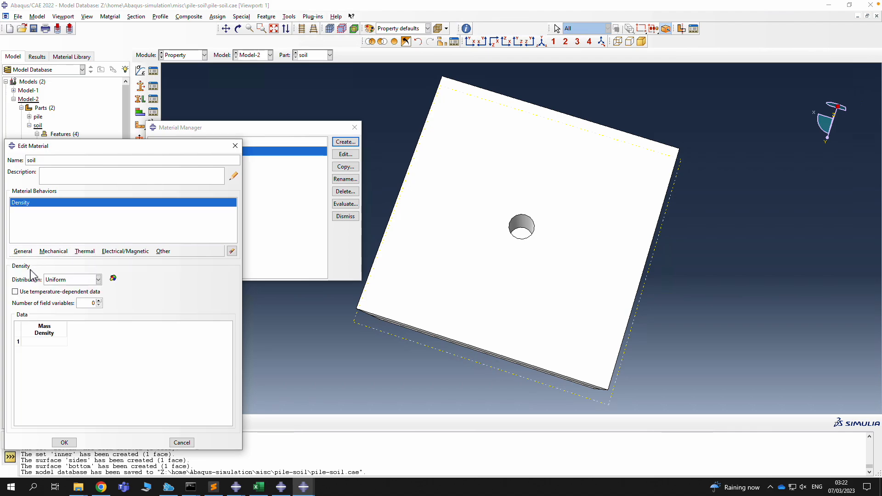
pyautogui.click(39, 342)
pyautogui.write('1e')
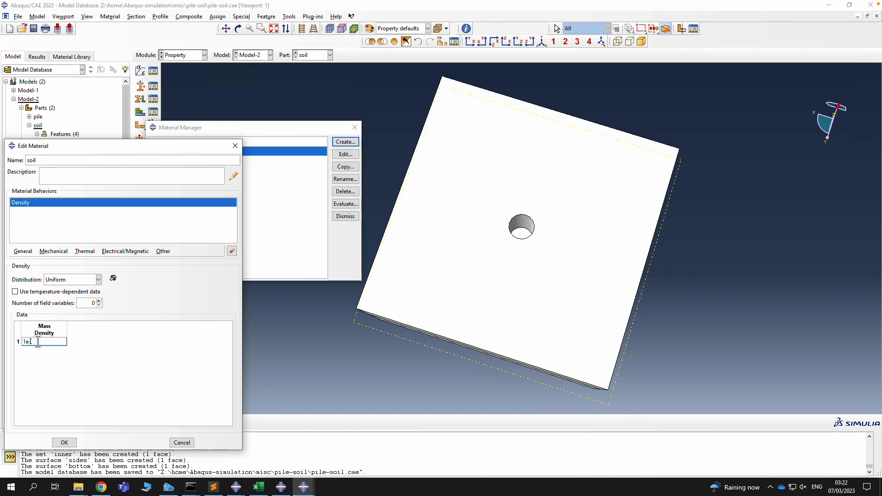
pyautogui.write('-2')
# Add elastic behaviour to soil with Young's modulus 1 and Poisson's ratio 0.3
pyautogui.click(53, 251)
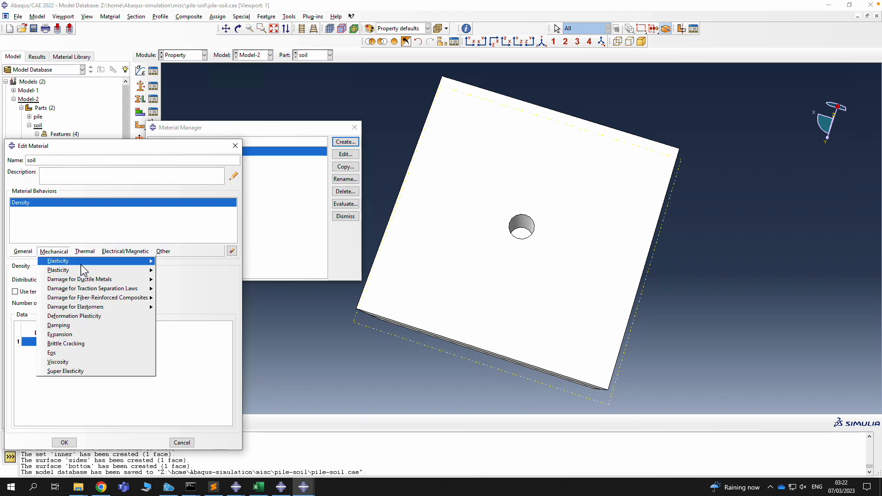
pyautogui.moveTo(118, 262)
pyautogui.click(173, 262)
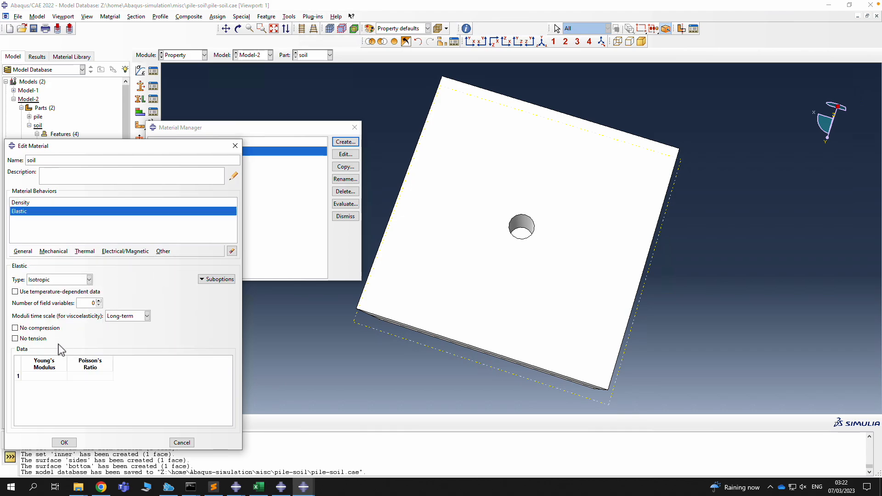
pyautogui.click(42, 375)
pyautogui.write('1')
pyautogui.click(94, 376)
pyautogui.write('0.3')
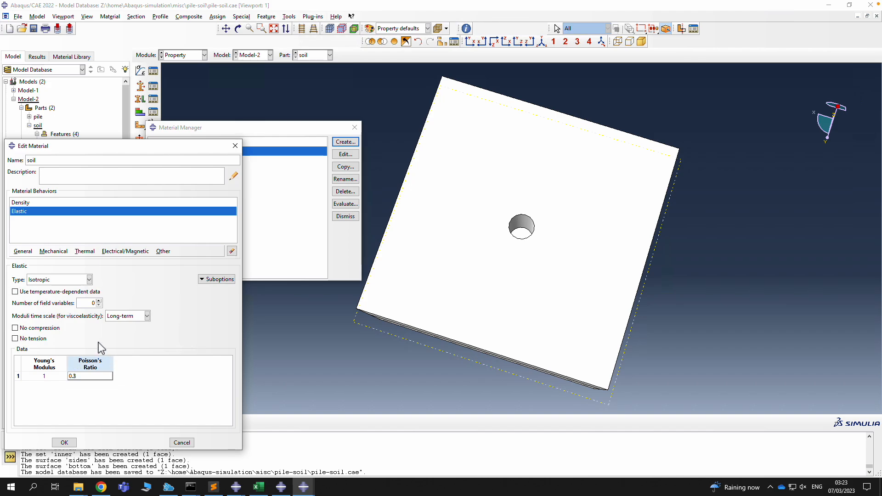
pyautogui.click(54, 251)
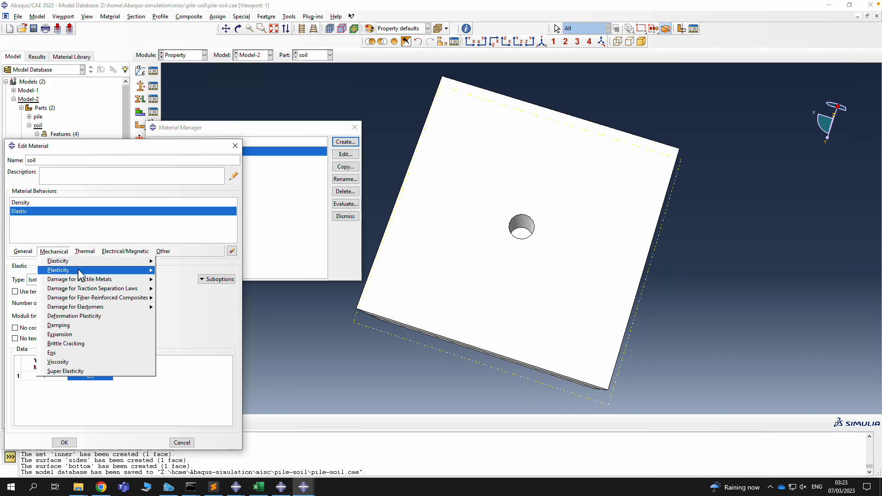
# Add Mohr Coulomb plasticity with friction angle 30 and dilation angle 0.1
pyautogui.moveTo(81, 274)
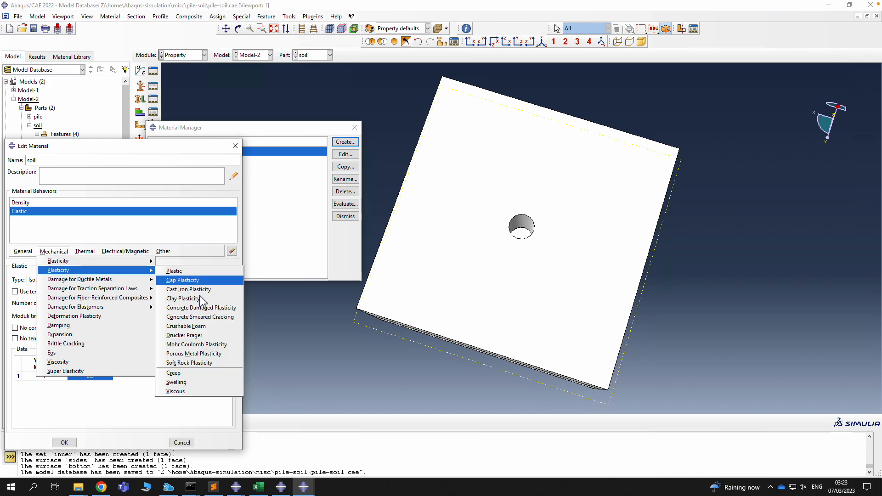
pyautogui.click(205, 347)
pyautogui.click(56, 388)
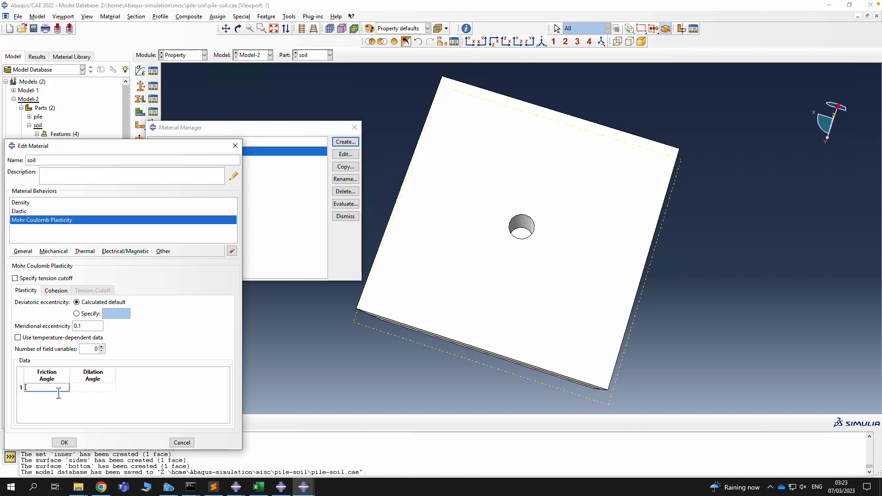
pyautogui.write('0.3')
pyautogui.click(91, 389)
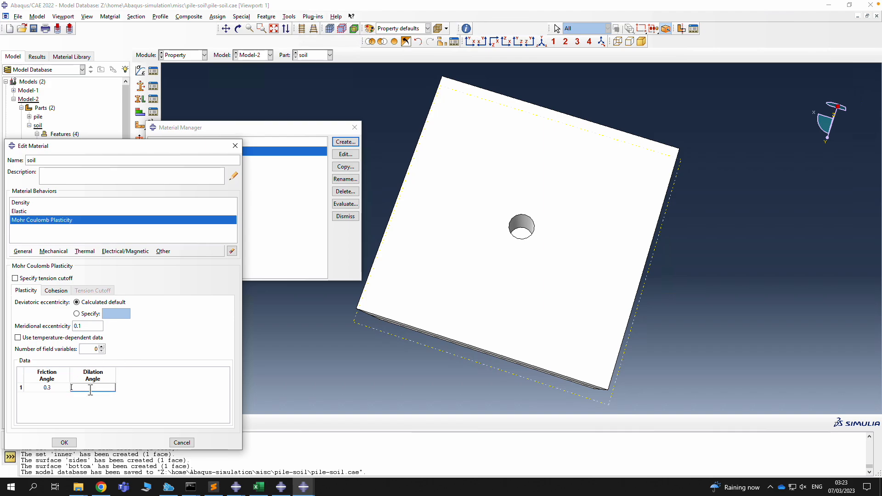
pyautogui.write('0.1')
pyautogui.click(50, 388)
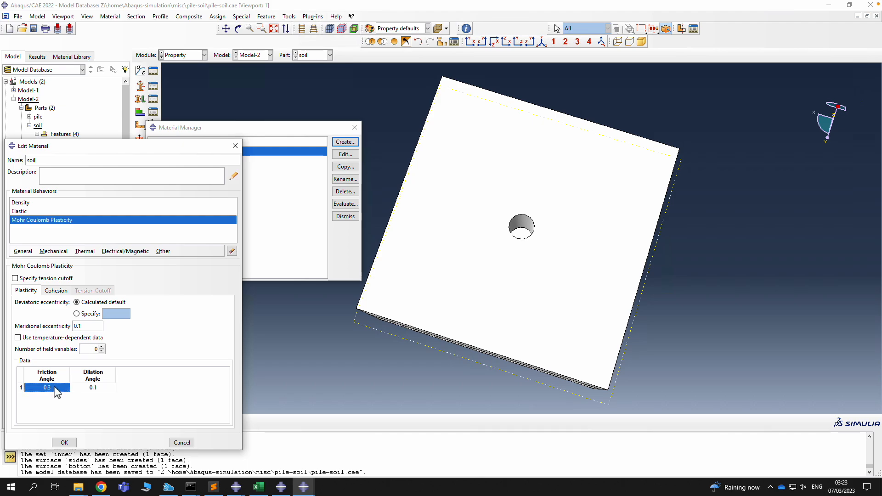
pyautogui.click(57, 389)
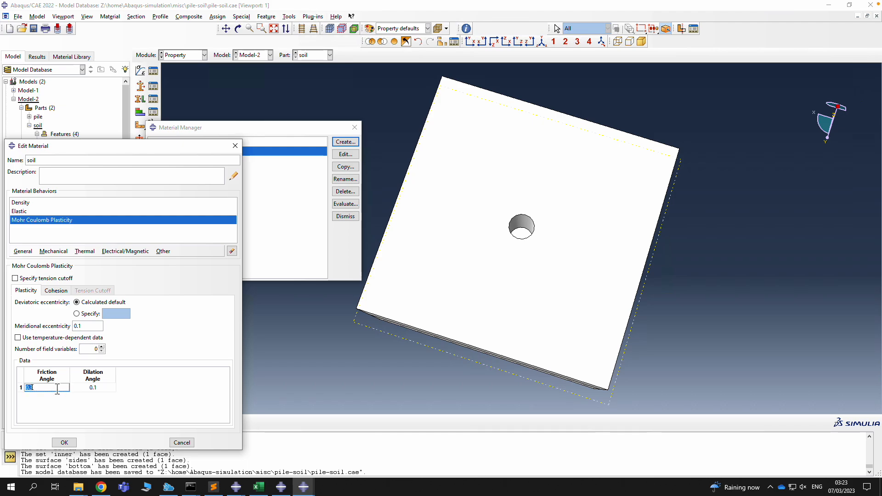
# Enter cohesion 0.2 at strain 0.0 and 0.21 at strain 10, then save the soil material
pyautogui.click(56, 290)
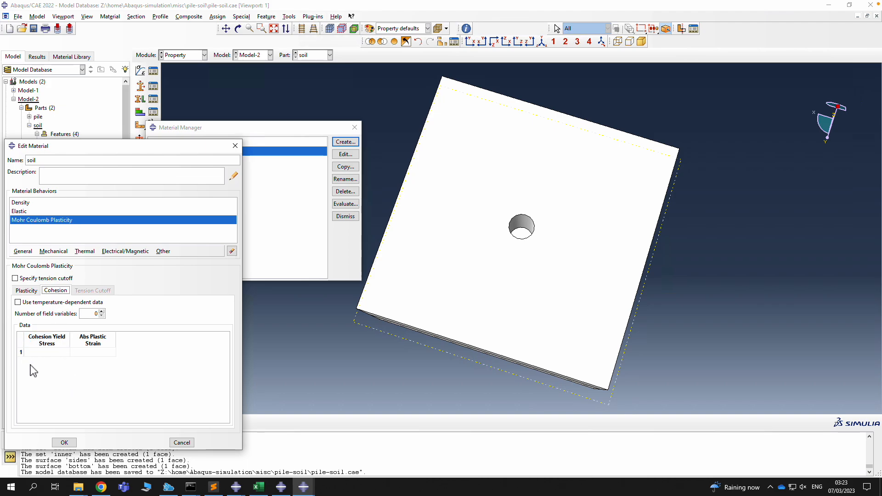
pyautogui.doubleClick(52, 356)
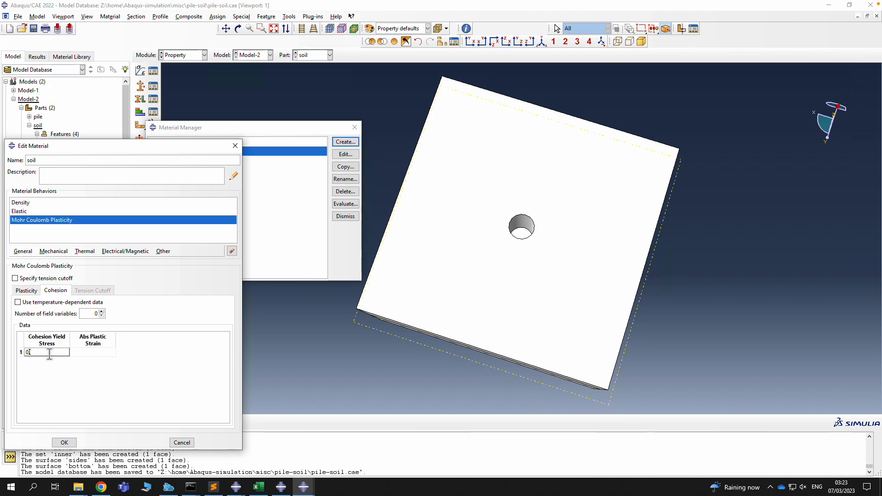
pyautogui.click(95, 356)
pyautogui.write('0.0')
pyautogui.press('Tab')
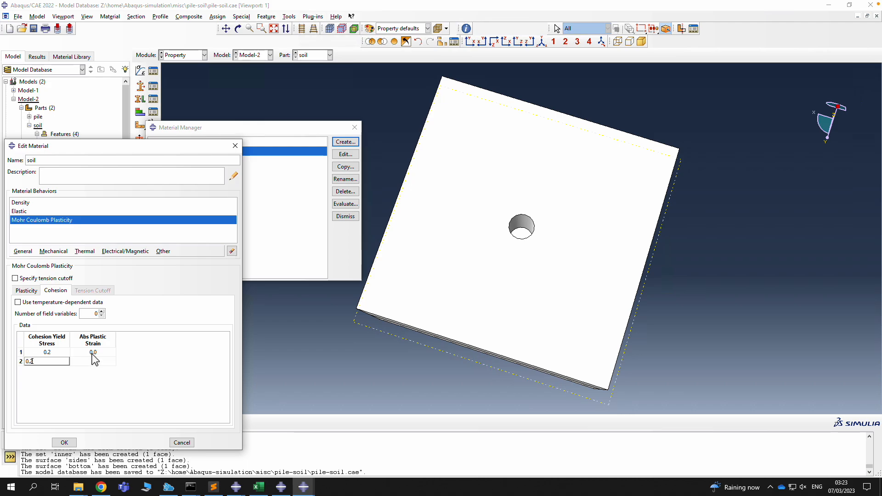
pyautogui.write('0.21')
pyautogui.click(91, 362)
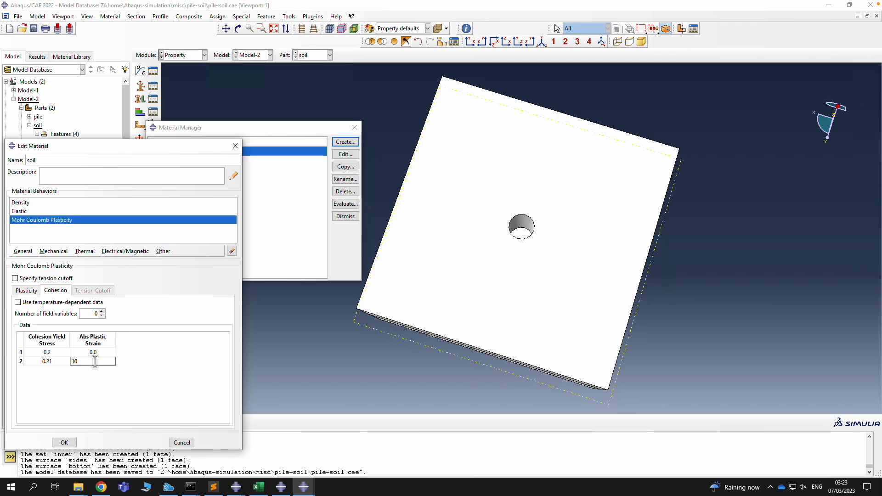
pyautogui.press('BackSpace')
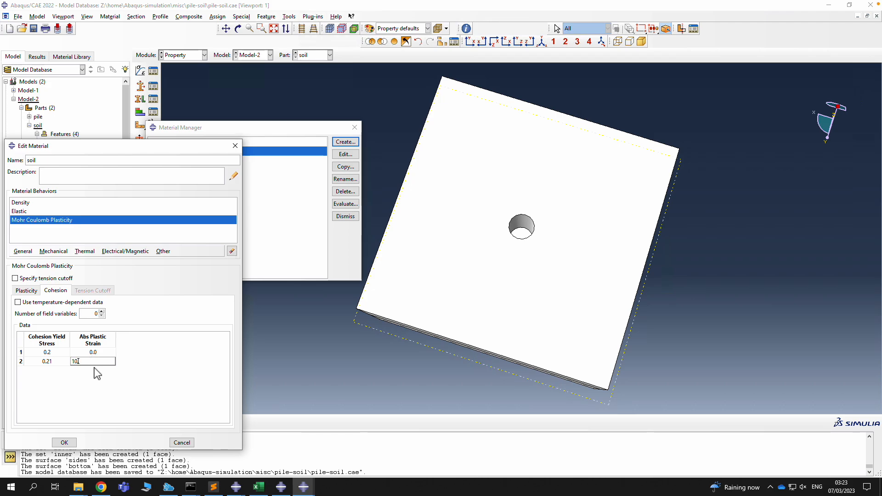
pyautogui.click(66, 443)
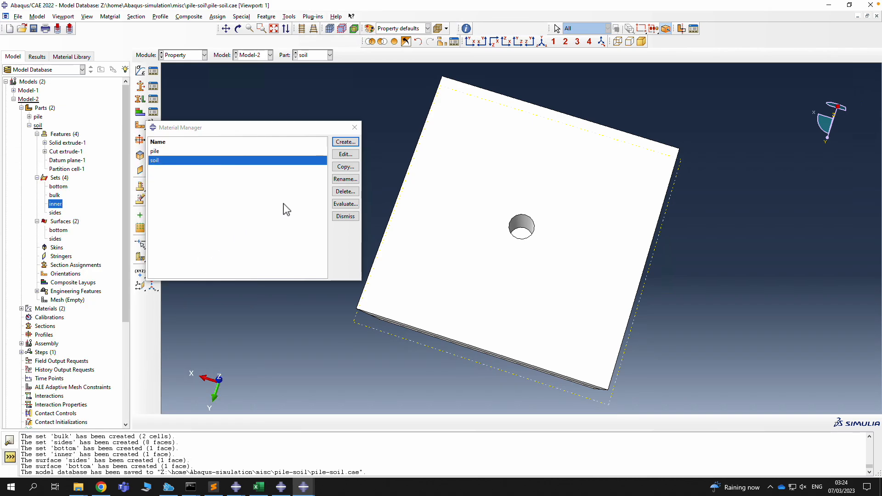
# Create a solid homogeneous section 'soil' that uses the soil material
pyautogui.click(355, 128)
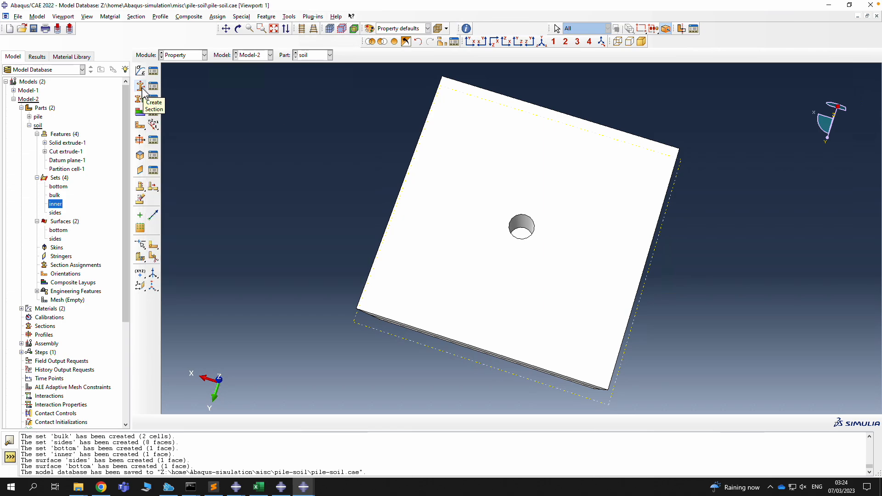
pyautogui.click(141, 86)
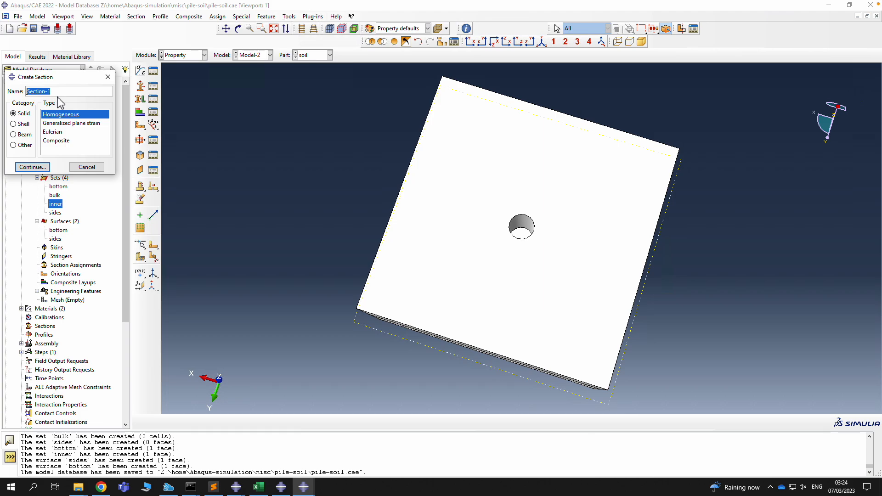
pyautogui.write('soil')
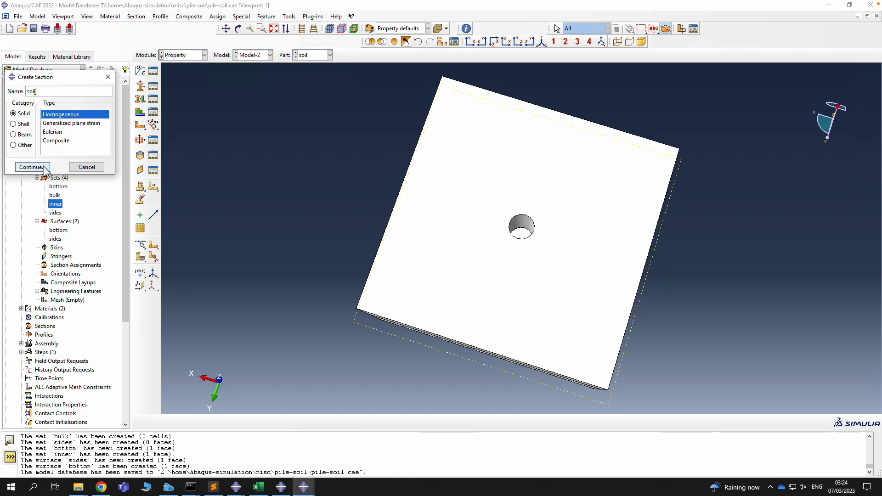
pyautogui.click(32, 167)
pyautogui.click(51, 129)
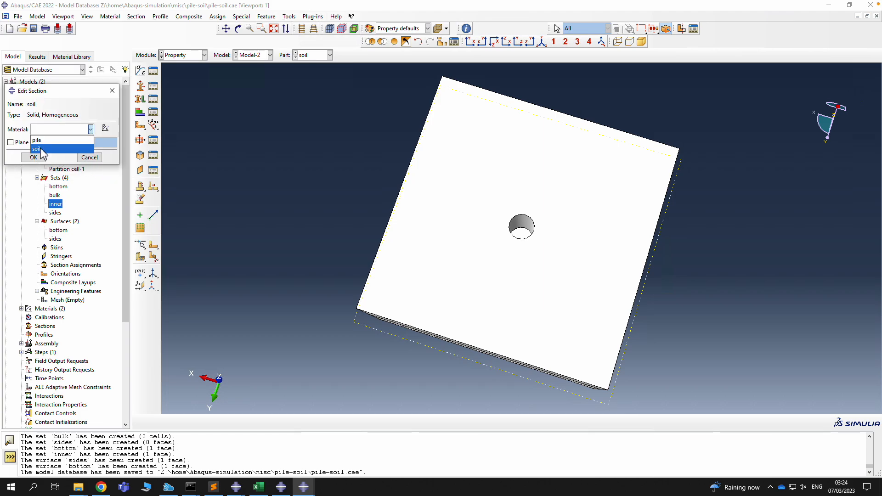
pyautogui.click(37, 148)
pyautogui.click(33, 157)
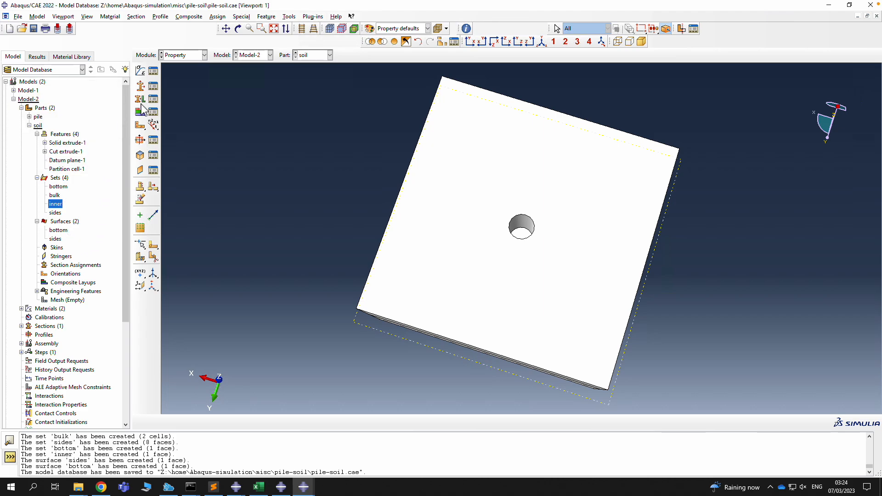
# Create a solid homogeneous section 'pile' that uses the pile material
pyautogui.click(140, 86)
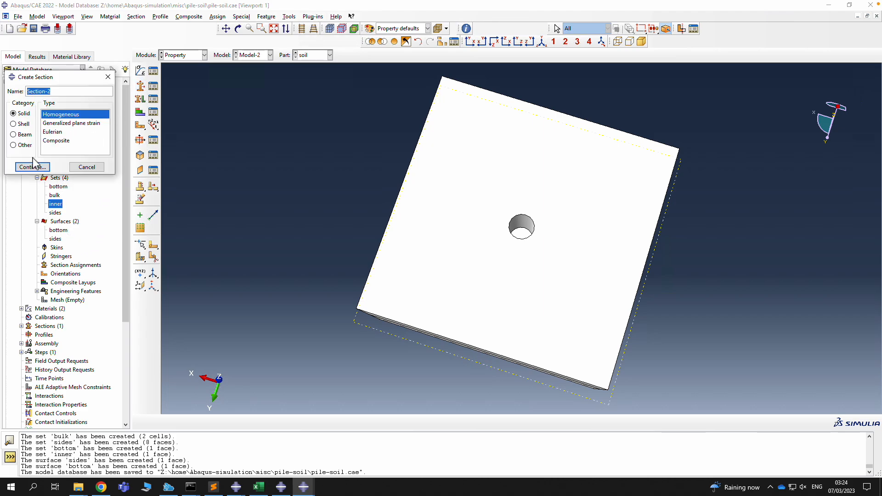
pyautogui.write('pile')
pyautogui.click(35, 166)
pyautogui.click(50, 133)
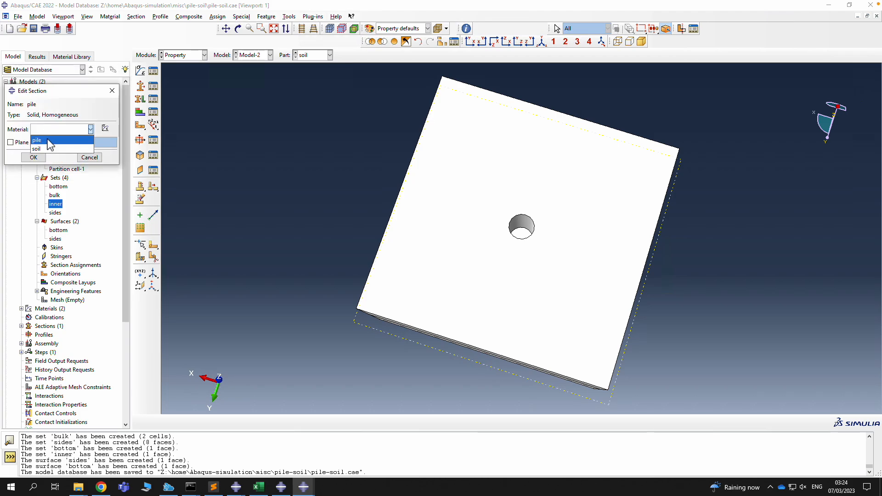
pyautogui.click(51, 138)
pyautogui.click(34, 157)
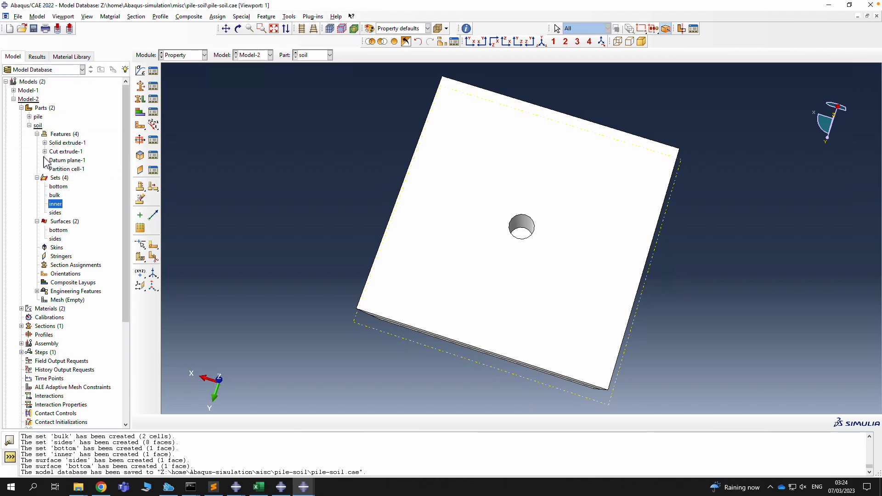
# Assign the soil section to the soil part's bulk set
pyautogui.click(141, 100)
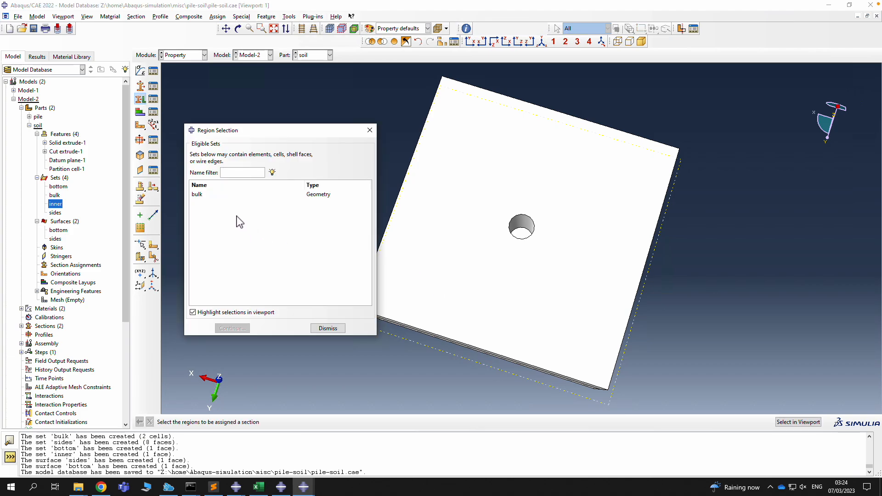
pyautogui.click(222, 195)
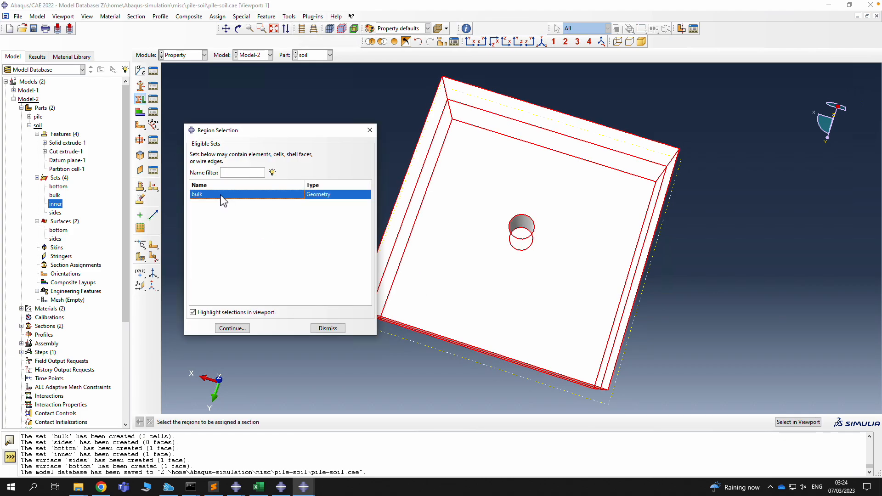
pyautogui.click(230, 328)
pyautogui.click(226, 236)
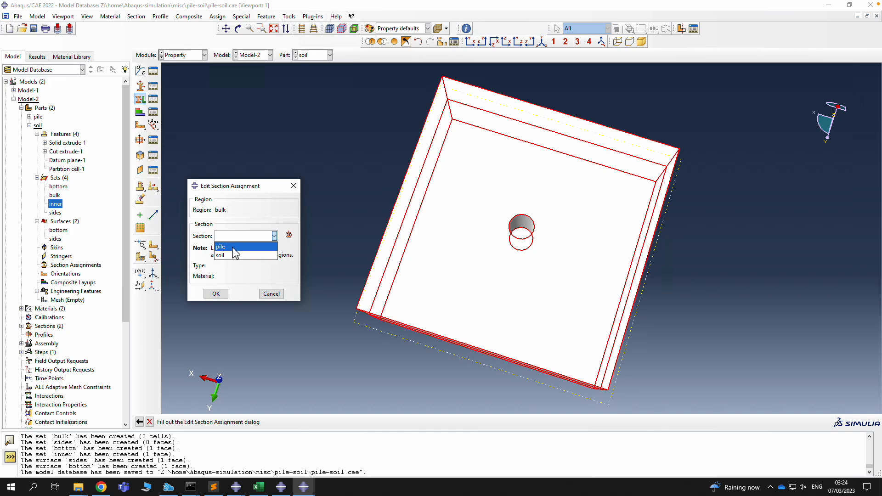
pyautogui.click(225, 256)
pyautogui.click(215, 294)
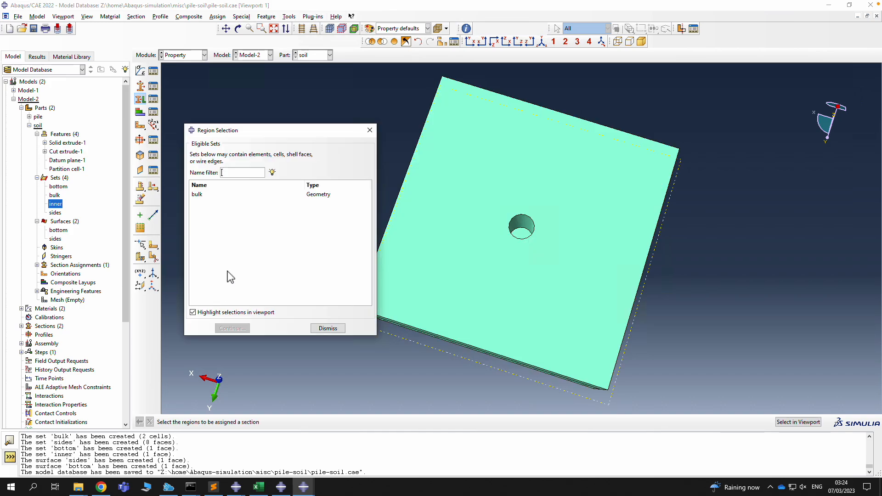
pyautogui.click(328, 328)
# Assign the pile section to the pile part's bulk set
pyautogui.click(316, 55)
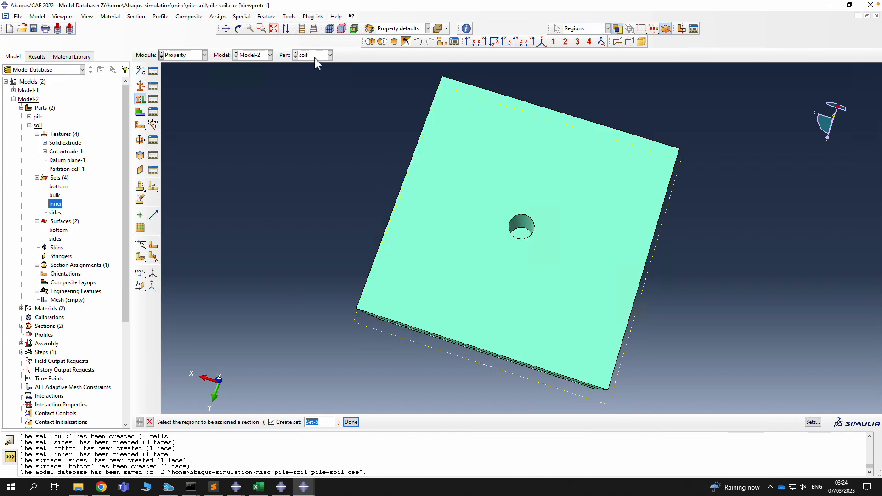
pyautogui.click(305, 64)
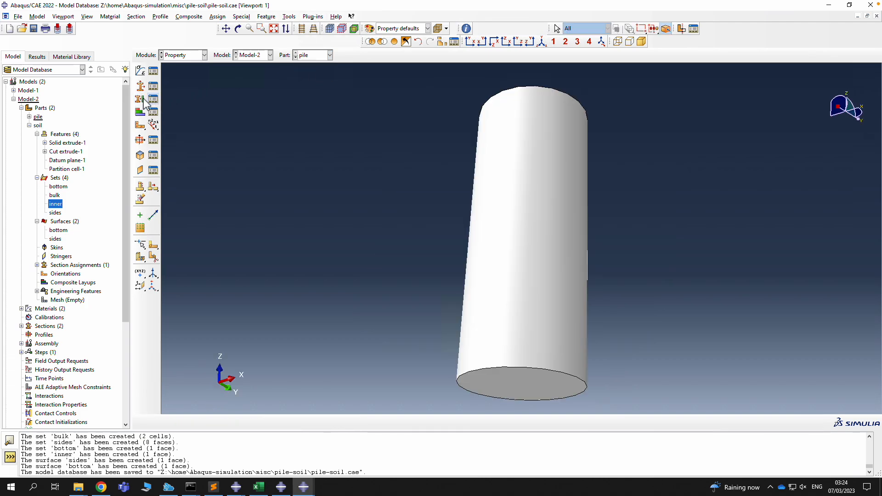
pyautogui.click(228, 195)
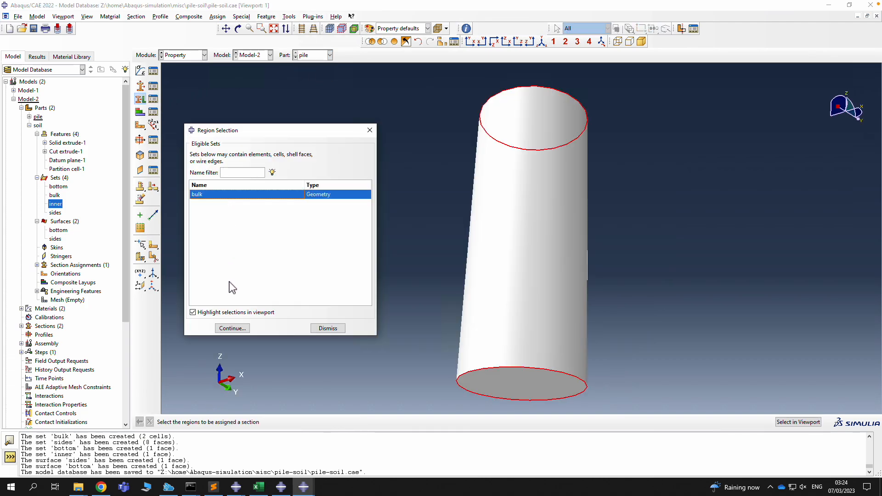
pyautogui.click(232, 328)
pyautogui.click(246, 236)
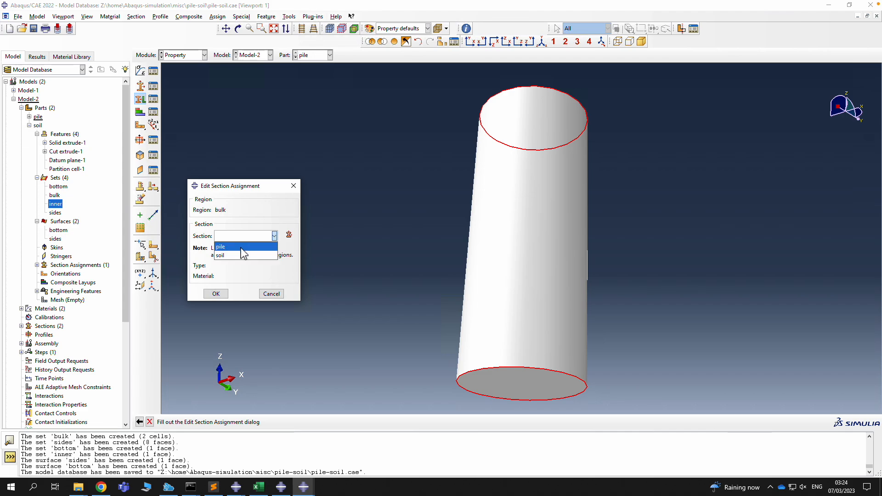
pyautogui.click(242, 247)
pyautogui.click(216, 294)
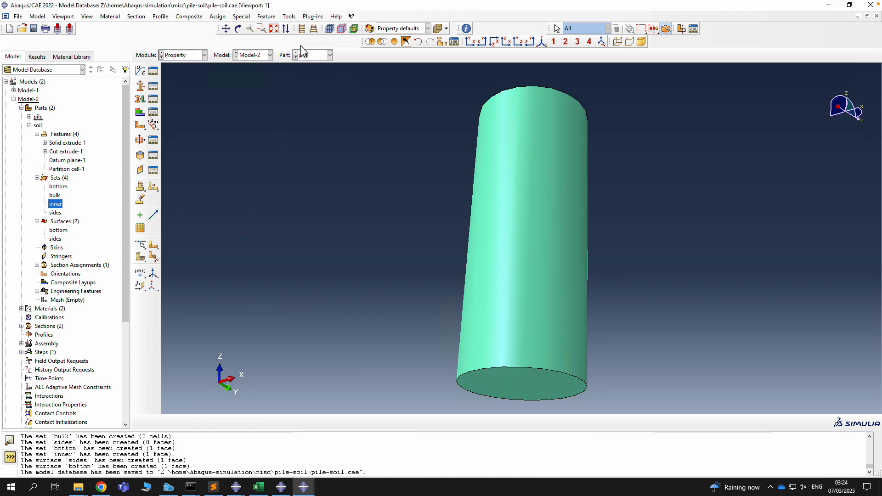
pyautogui.click(173, 57)
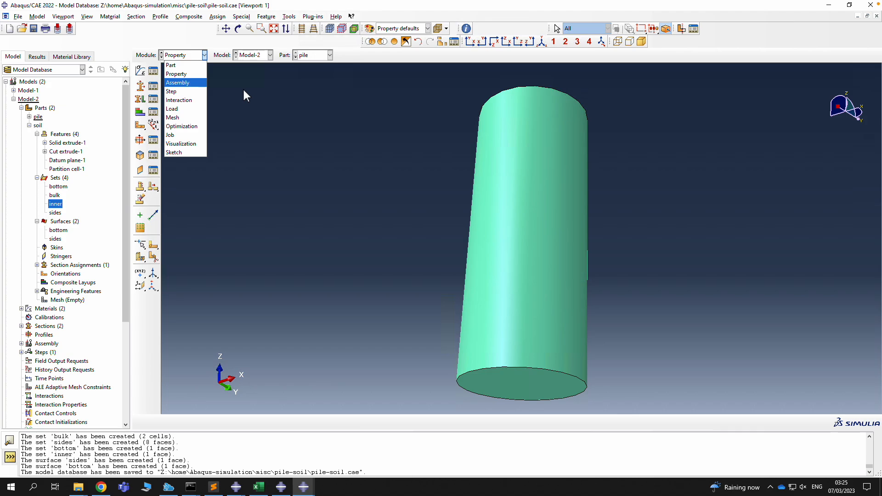
# In the Assembly module, create instances of the pile and soil parts
pyautogui.click(191, 84)
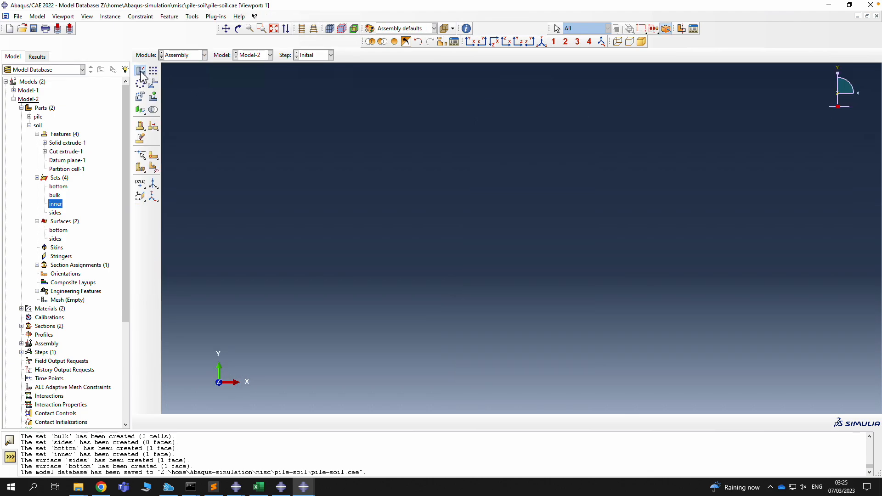
pyautogui.click(140, 72)
pyautogui.click(19, 123)
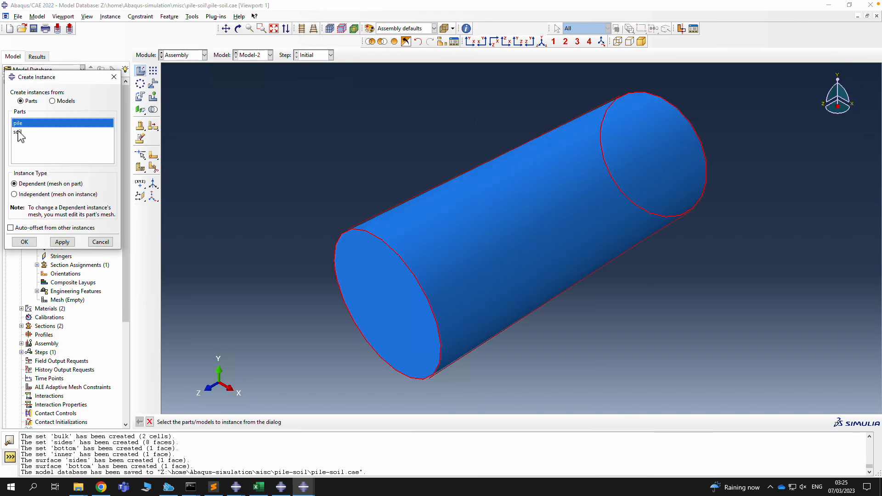
pyautogui.keyDown('shift'); pyautogui.click(18, 132); pyautogui.keyUp('shift')
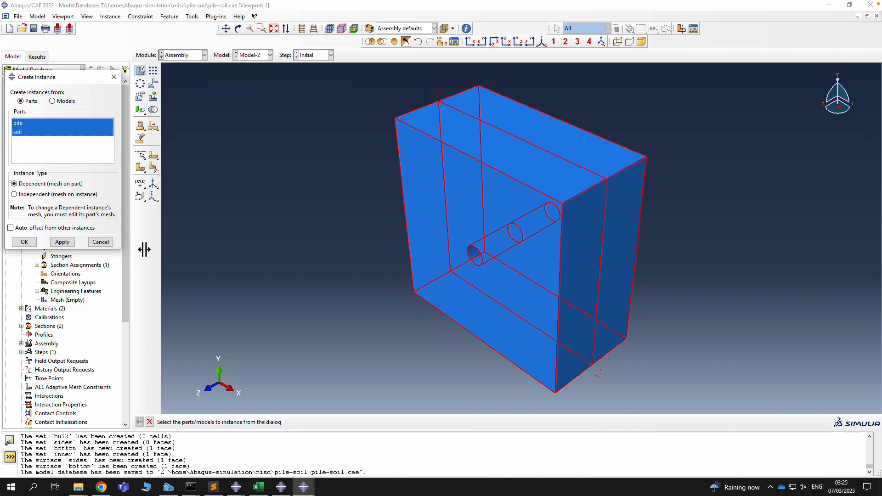
pyautogui.click(25, 242)
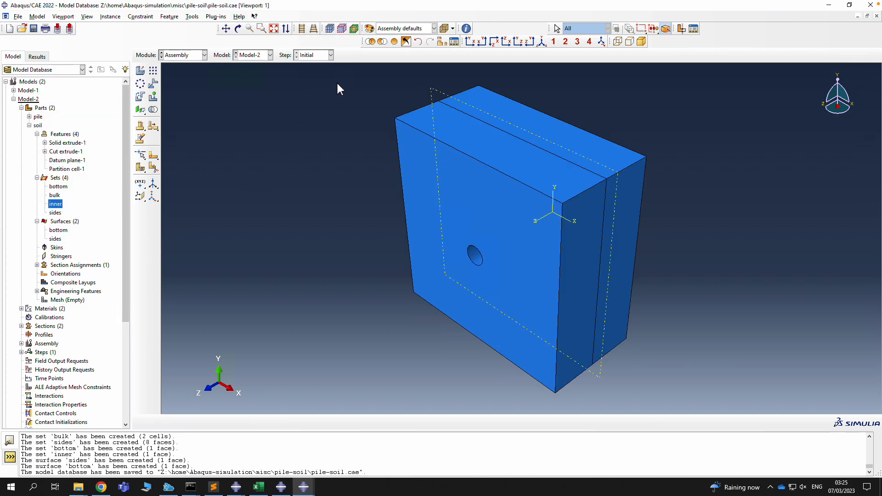
pyautogui.click(238, 29)
pyautogui.moveTo(447, 248); pyautogui.dragTo(528, 319)
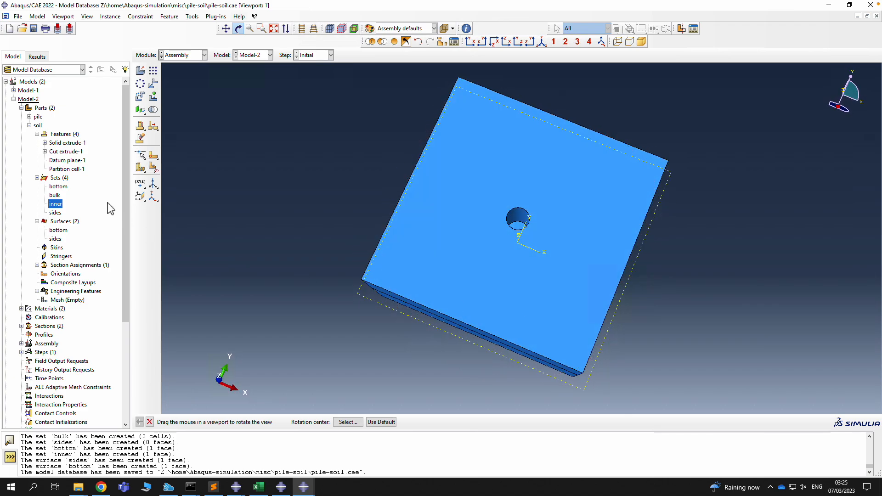
# Translate the pile-1 instance by 0, 0, 0.5 along Z
pyautogui.click(153, 84)
pyautogui.click(805, 422)
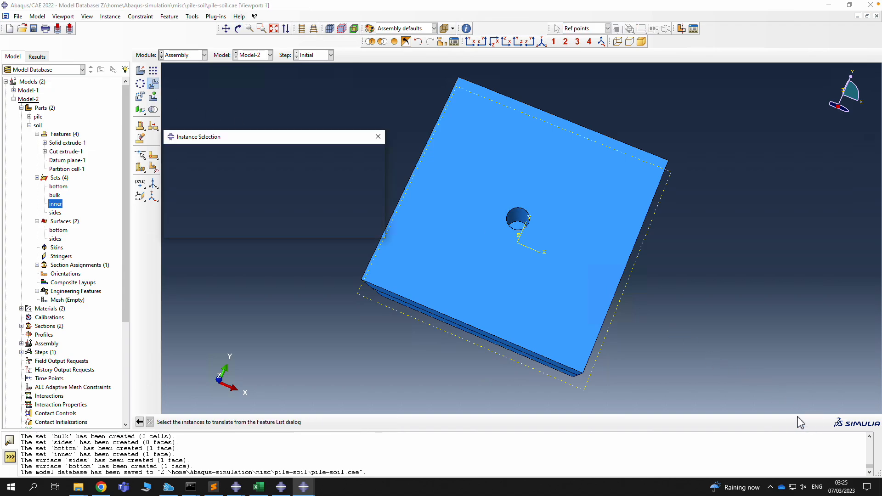
pyautogui.click(178, 161)
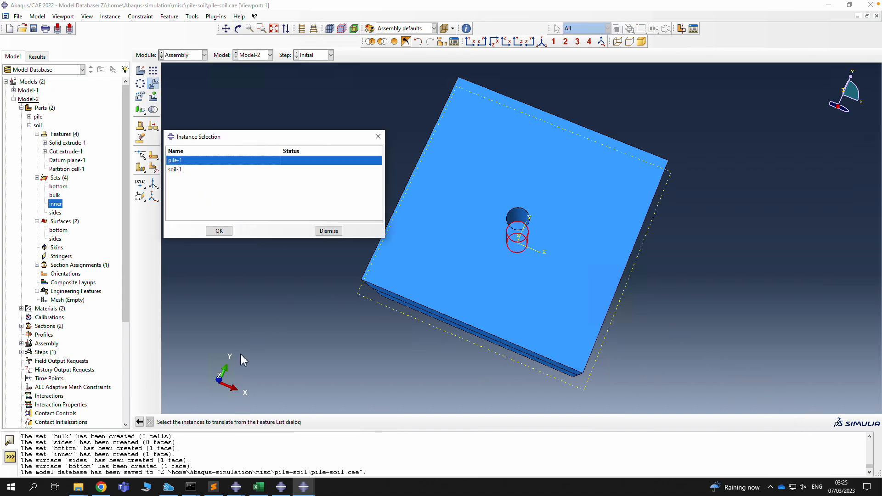
pyautogui.click(220, 231)
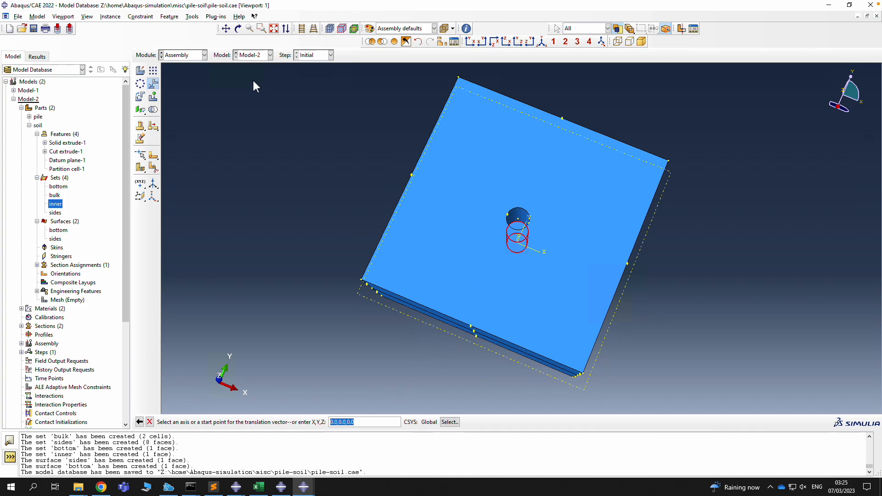
pyautogui.click(238, 29)
pyautogui.moveTo(523, 232)
pyautogui.mouseDown()
pyautogui.moveTo(512, 257)
pyautogui.moveTo(508, 247)
pyautogui.moveTo(520, 234)
pyautogui.mouseUp()
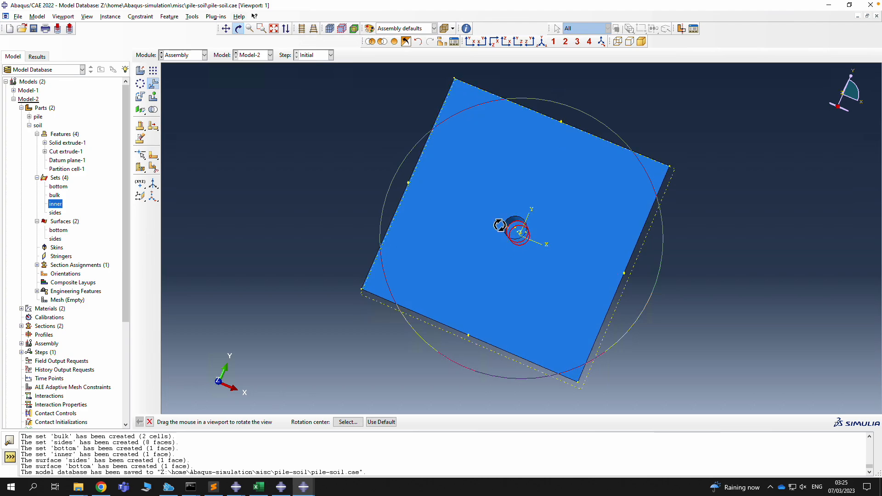
pyautogui.press('Escape')
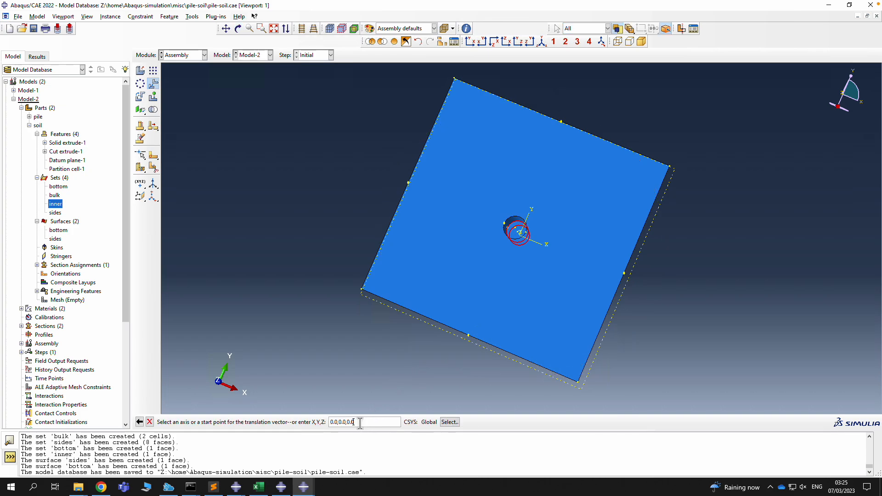
pyautogui.press('Return')
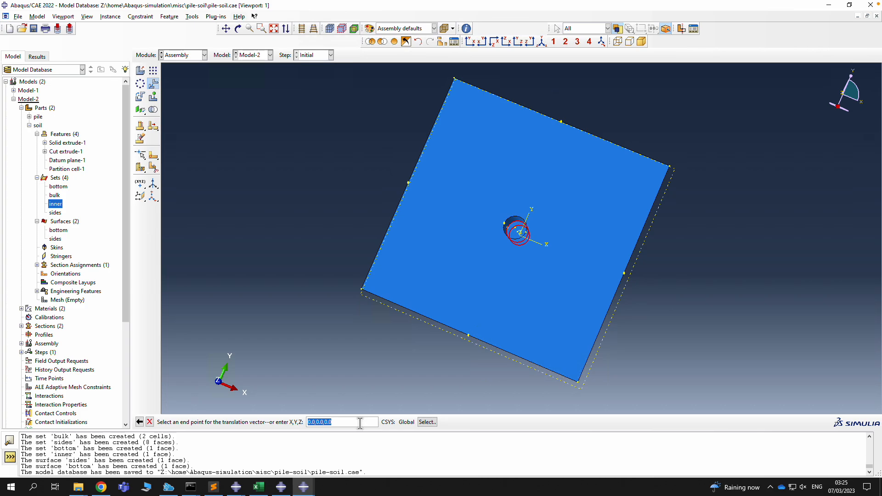
pyautogui.write('0,0,0.5')
pyautogui.press('Return')
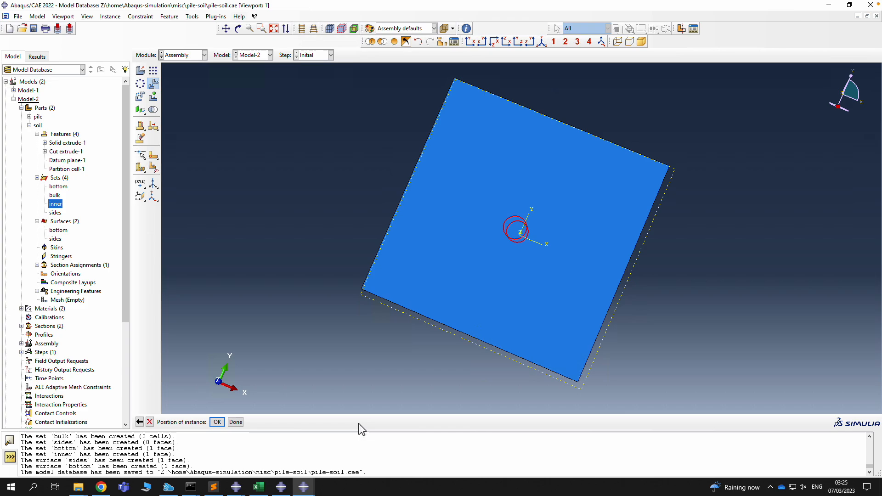
pyautogui.click(238, 29)
pyautogui.moveTo(474, 211); pyautogui.dragTo(470, 126)
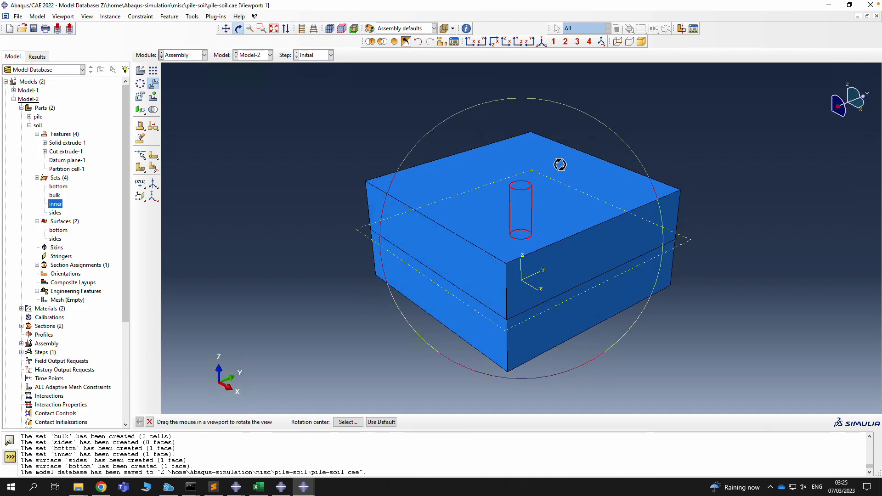
pyautogui.press('Escape')
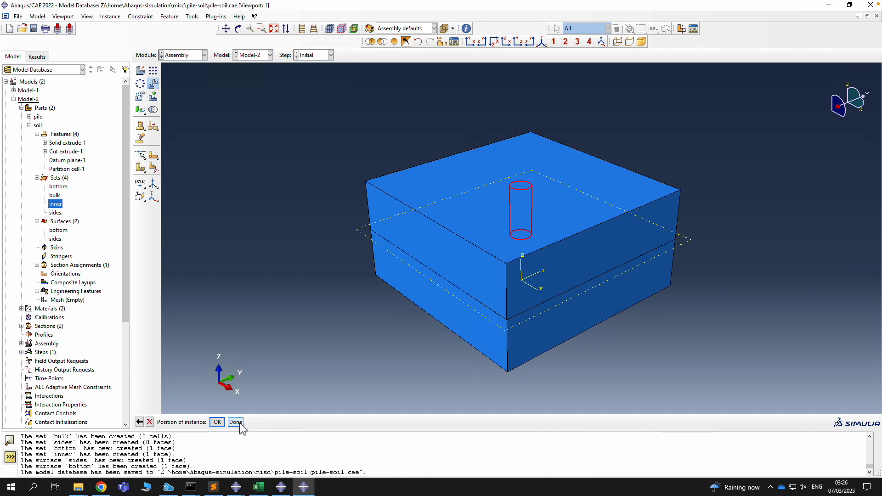
pyautogui.click(238, 425)
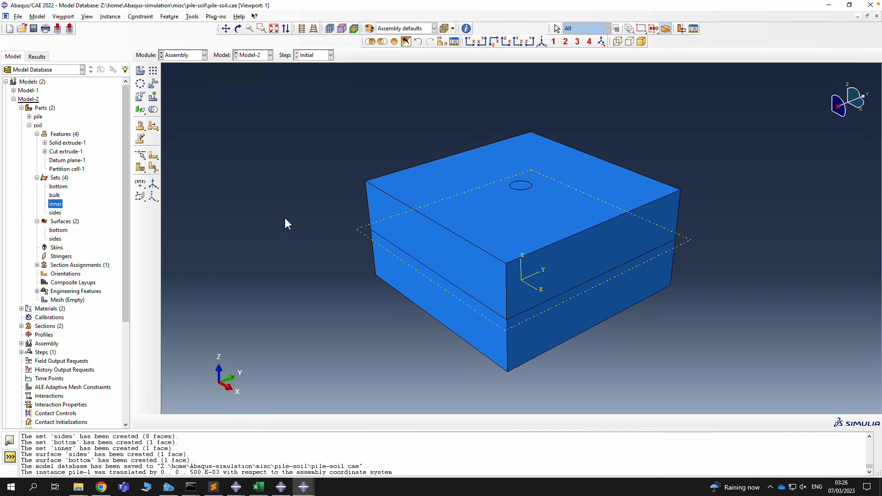
# Save the model database and switch to the Step module
pyautogui.click(184, 56)
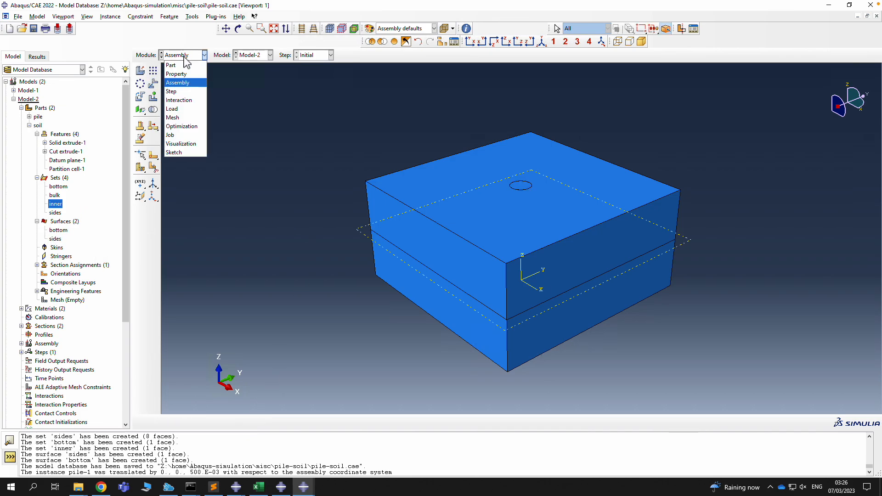
pyautogui.click(269, 97)
pyautogui.click(33, 28)
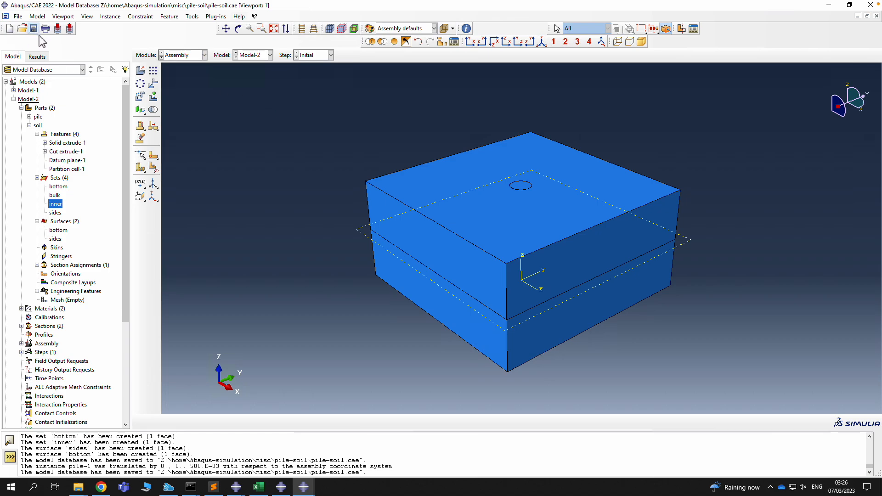
pyautogui.click(186, 56)
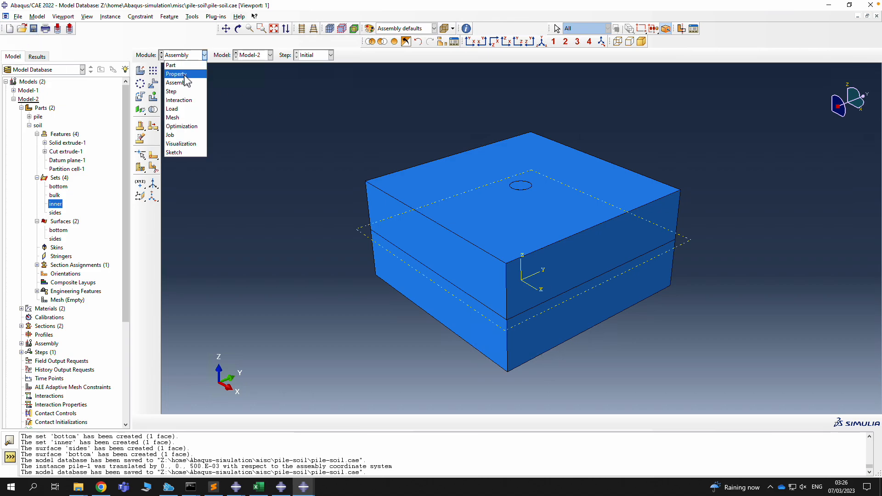
pyautogui.click(177, 92)
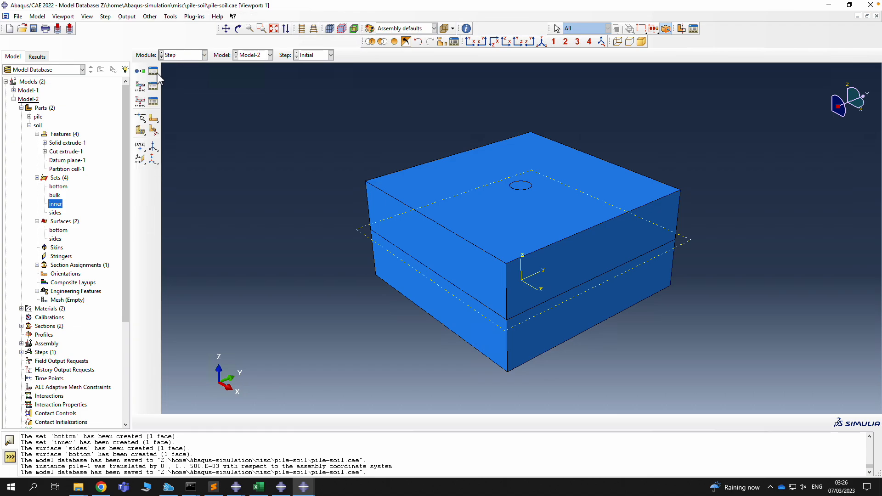
# Create a Geostatic step named Step-1-geostatic after Initial
pyautogui.click(153, 70)
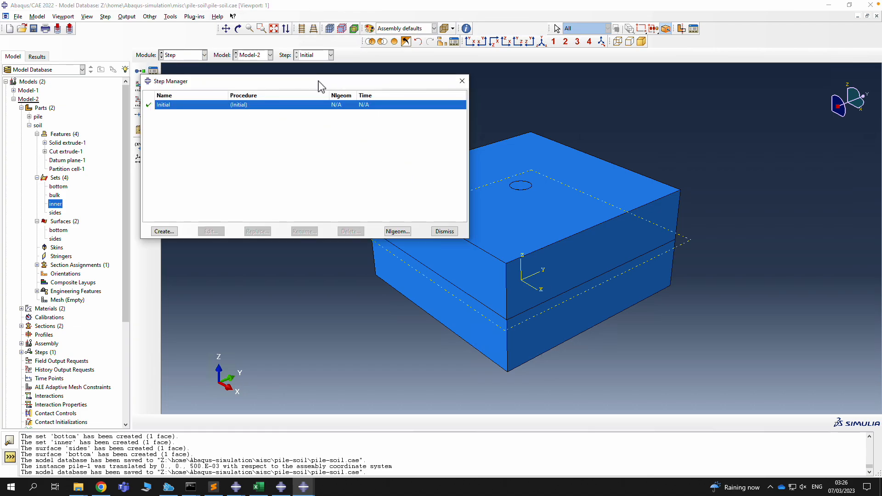
pyautogui.moveTo(319, 85)
pyautogui.mouseDown()
pyautogui.moveTo(391, 102)
pyautogui.moveTo(361, 92)
pyautogui.mouseUp()
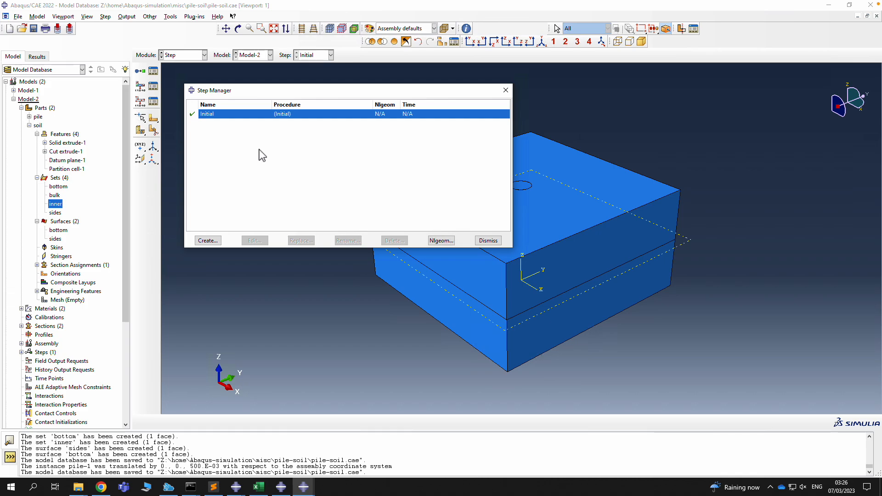
pyautogui.click(208, 241)
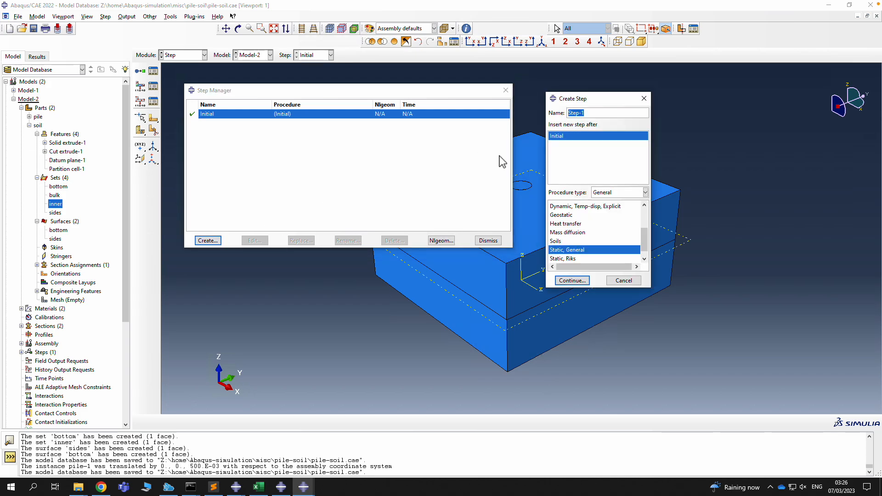
pyautogui.click(594, 112)
pyautogui.write('-geostatic')
pyautogui.click(563, 215)
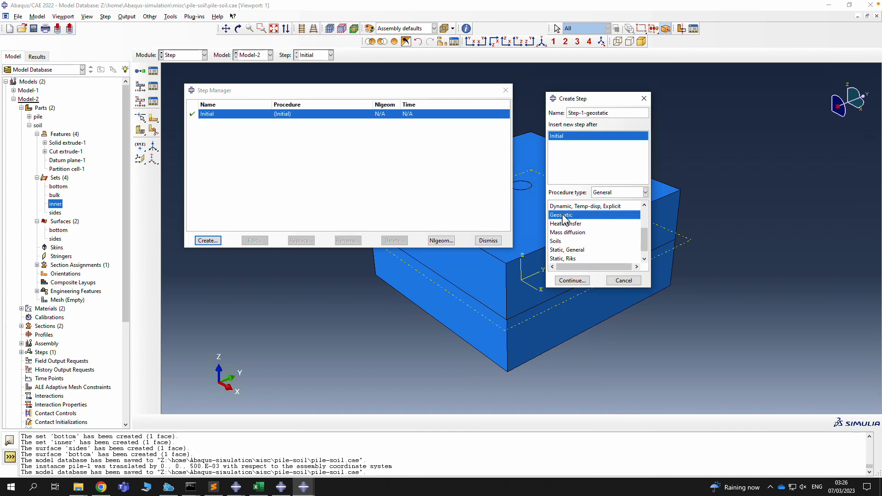
pyautogui.click(572, 281)
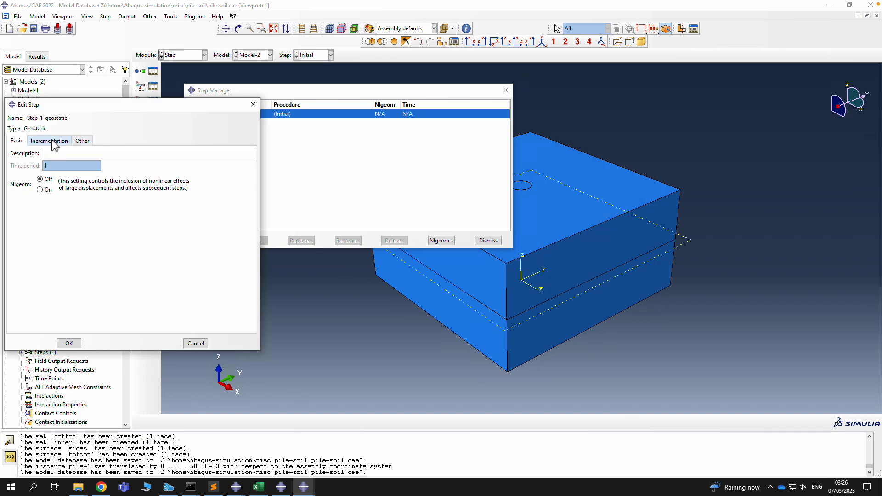
# Use automatic incrementation with initial and maximum increment sizes of 0.5
pyautogui.click(54, 143)
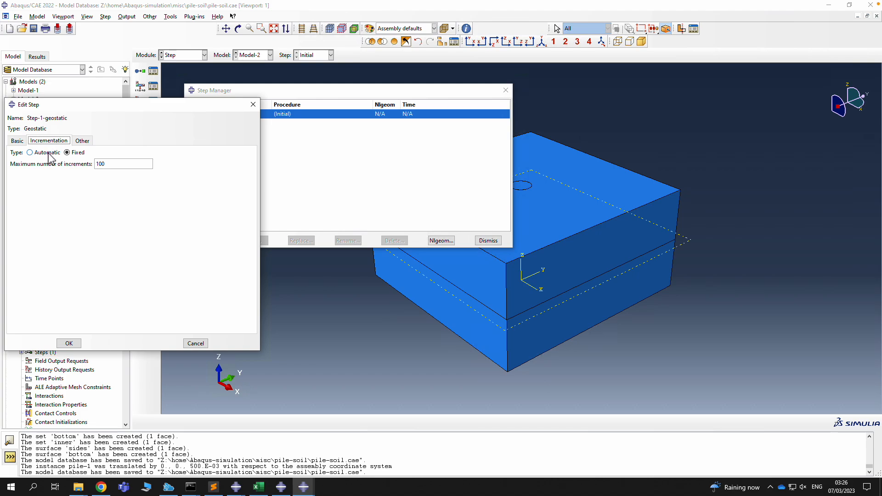
pyautogui.click(50, 153)
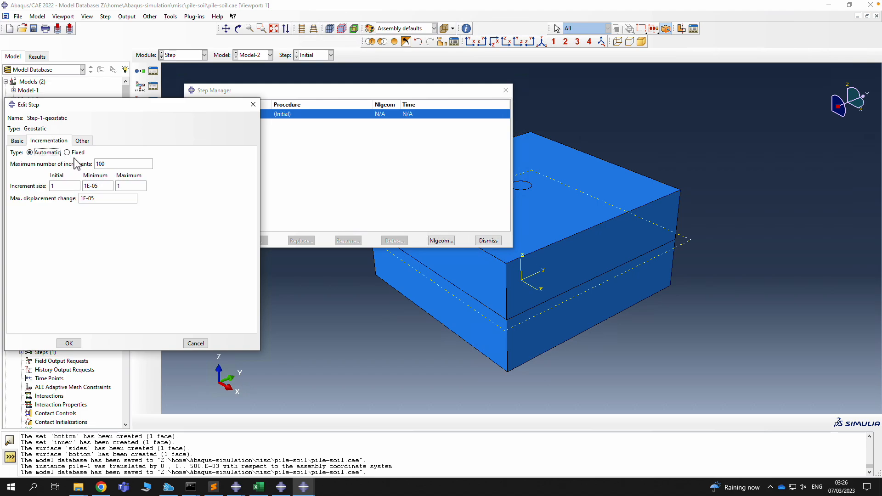
pyautogui.click(73, 187)
pyautogui.press('BackSpace')
pyautogui.write('0.5')
pyautogui.press('Tab')
pyautogui.press('Tab')
pyautogui.write('0')
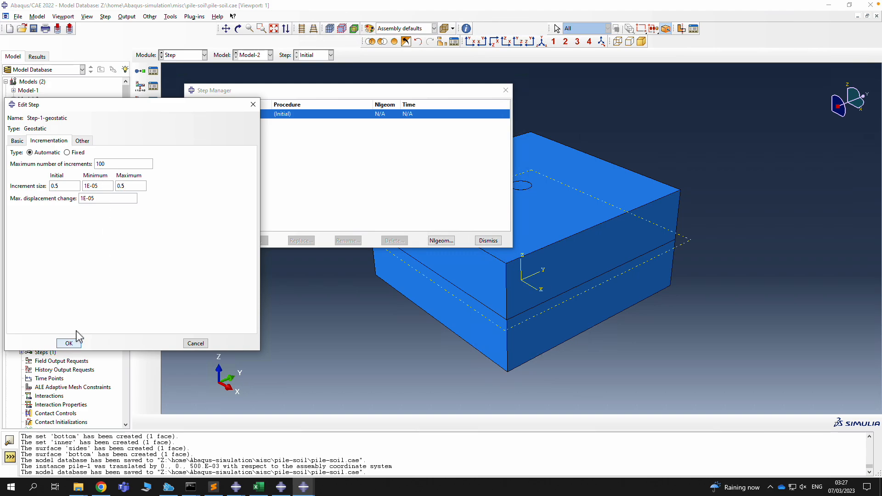
pyautogui.click(69, 344)
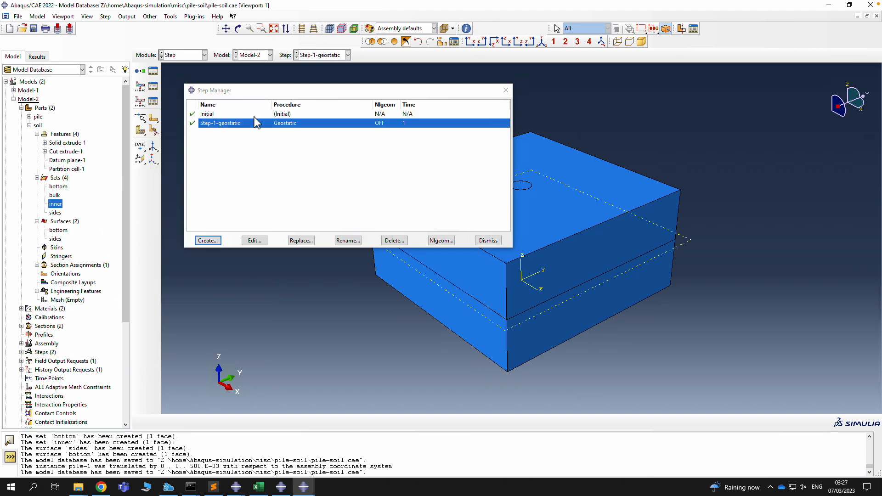
# Create a Static, General step named Step-2-contact-initiation
pyautogui.click(208, 240)
pyautogui.click(601, 114)
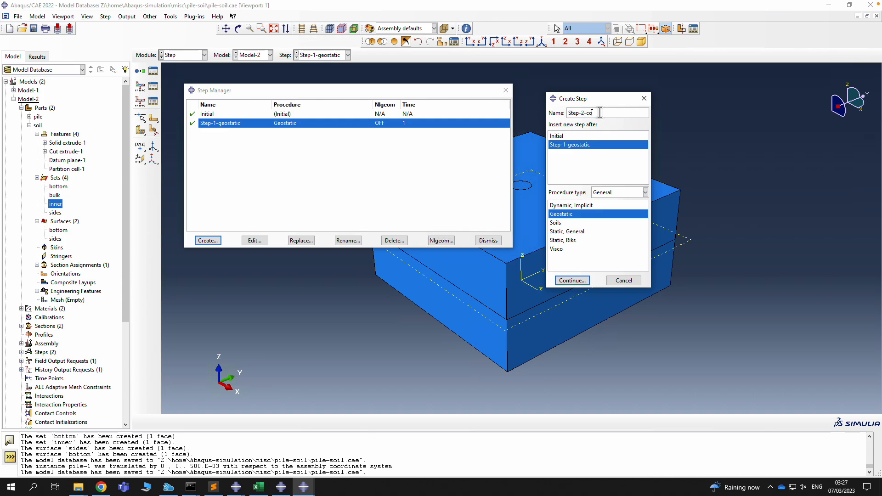
pyautogui.write('-contact-initiation')
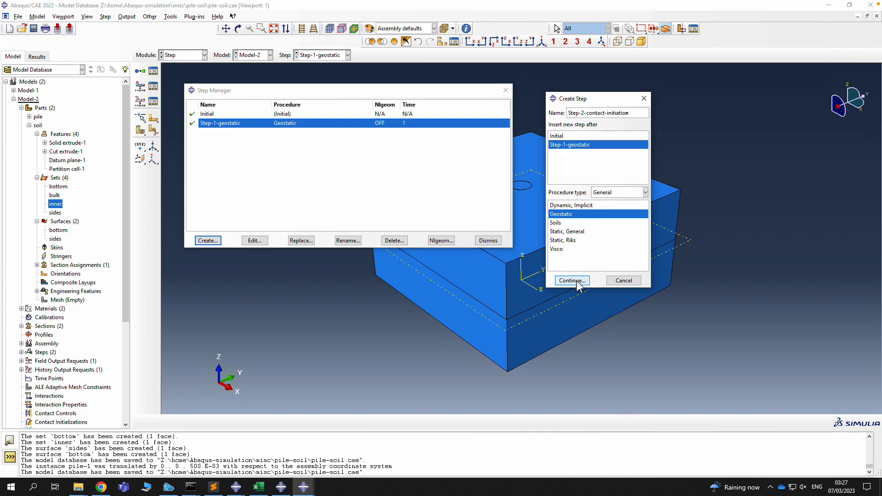
pyautogui.click(568, 231)
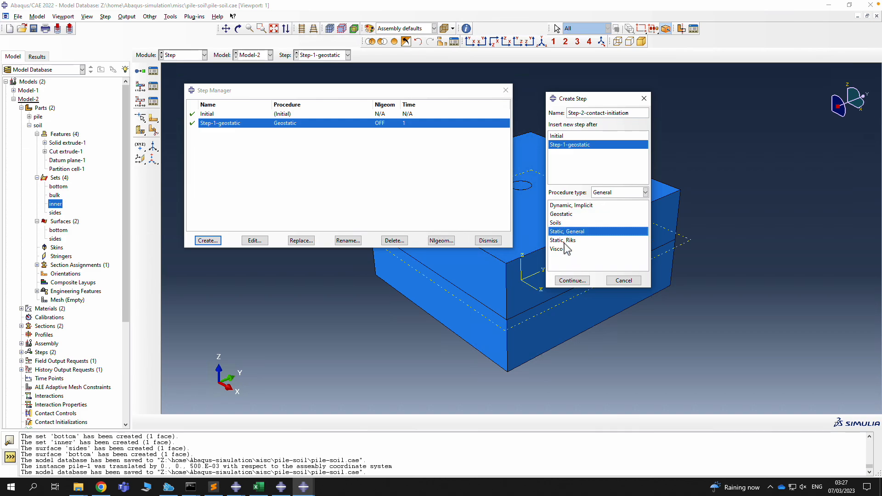
pyautogui.click(572, 280)
# Set its initial and maximum increment sizes to 0.25 and save the step
pyautogui.click(50, 142)
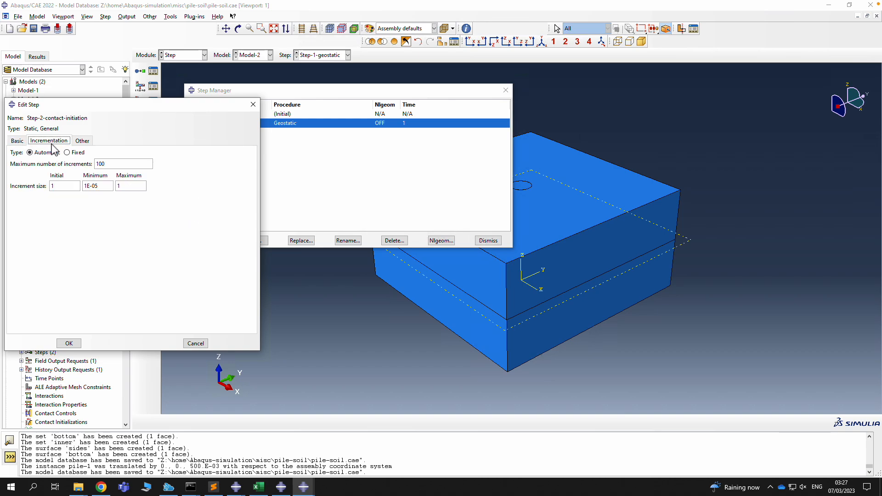
pyautogui.write('0.25')
pyautogui.press('Tab')
pyautogui.press('Tab')
pyautogui.write('0')
pyautogui.click(17, 141)
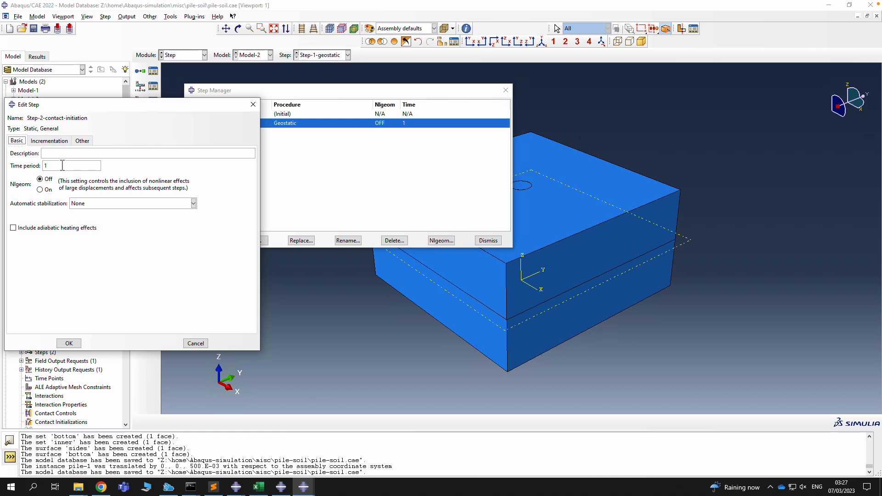
pyautogui.click(53, 142)
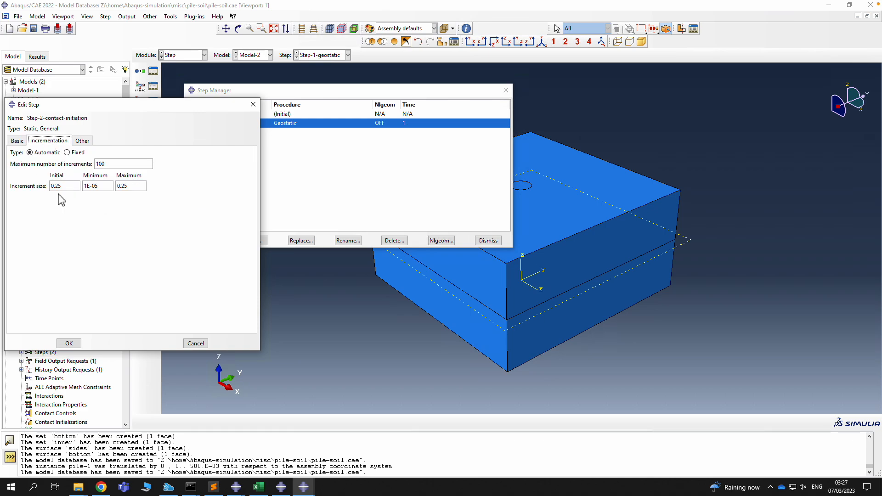
pyautogui.click(69, 344)
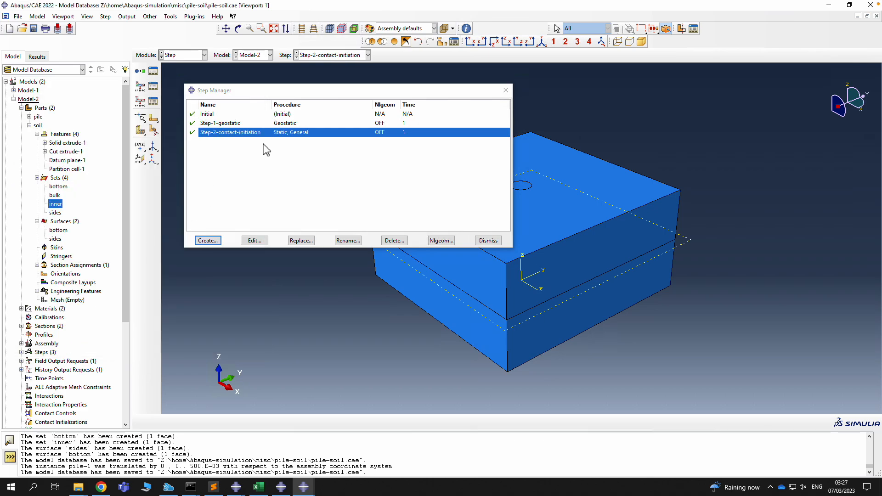
# Create a Static, General step named Step-3-load after Step-2-contact-initiation
pyautogui.click(208, 240)
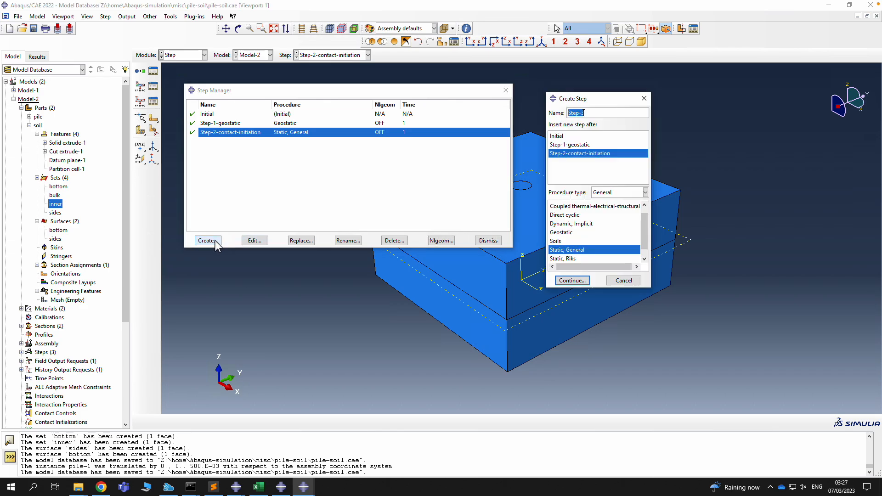
pyautogui.click(589, 115)
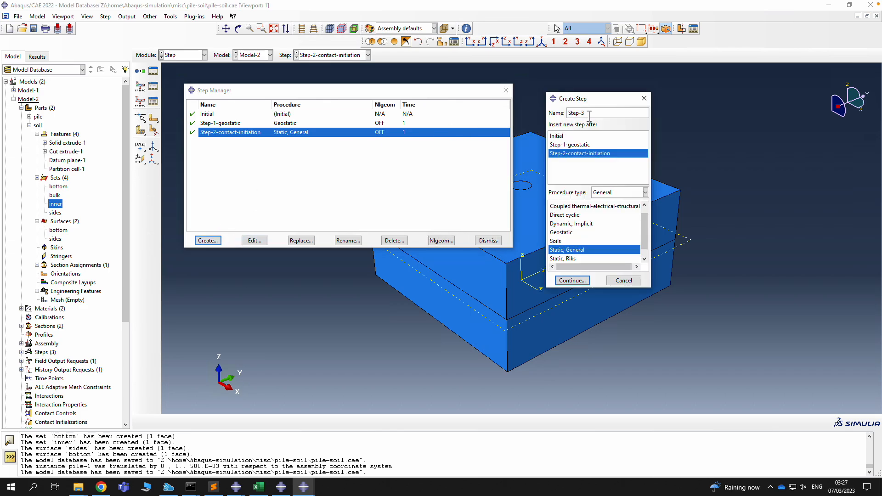
pyautogui.write('-load')
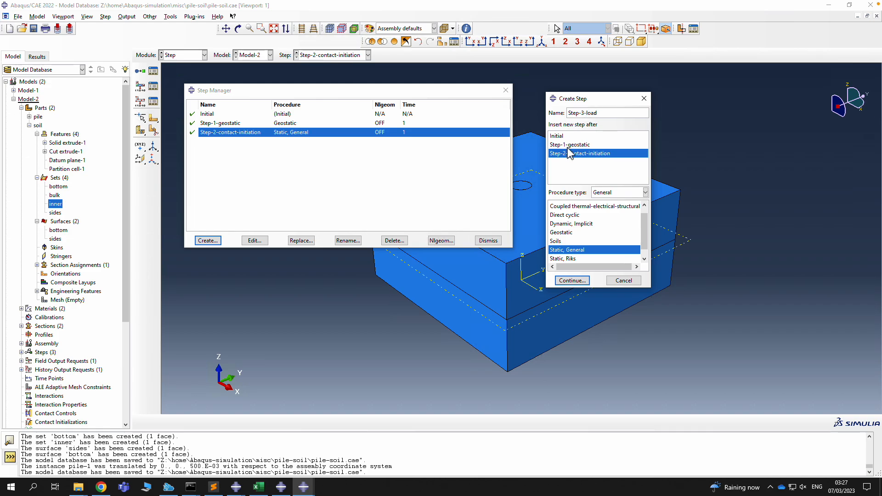
pyautogui.click(571, 280)
# Set Step-3-load's initial and maximum increments to 0.1 and close the Step Manager
pyautogui.click(49, 141)
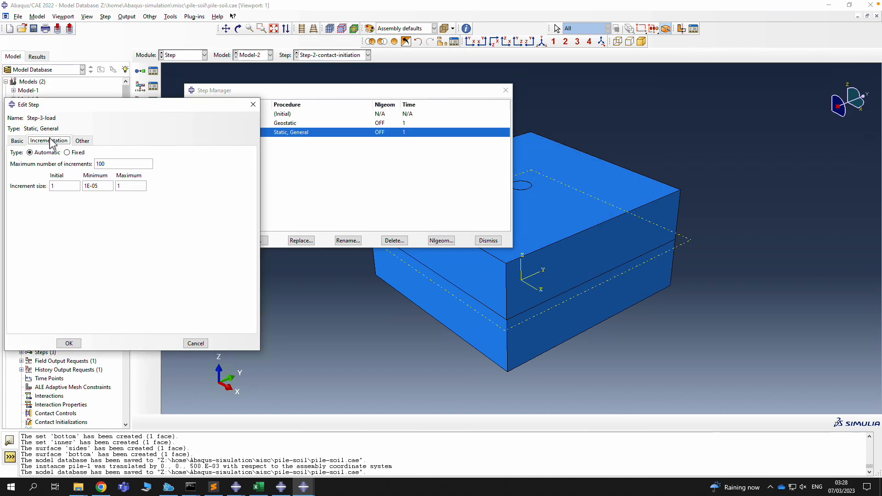
pyautogui.doubleClick(64, 186)
pyautogui.doubleClick(133, 186)
pyautogui.write('0.')
pyautogui.click(69, 343)
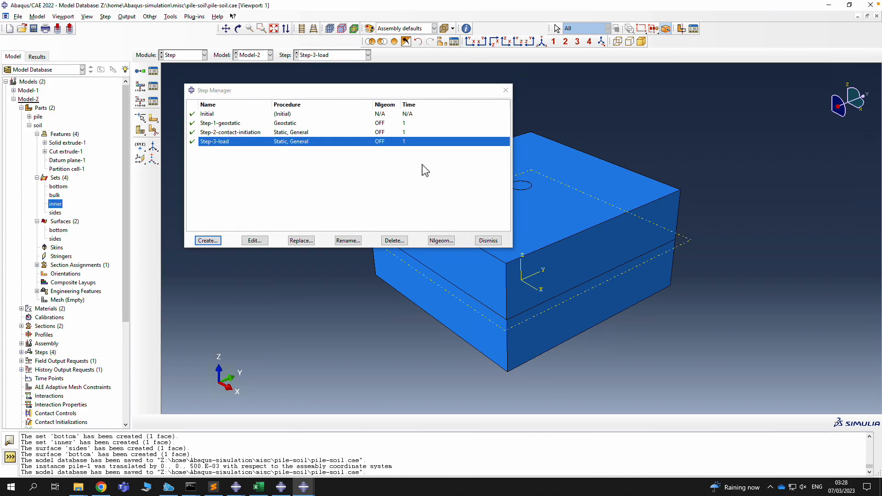
pyautogui.click(488, 240)
# In the Interaction module, start a new Contact interaction property IntProp-1
pyautogui.click(189, 55)
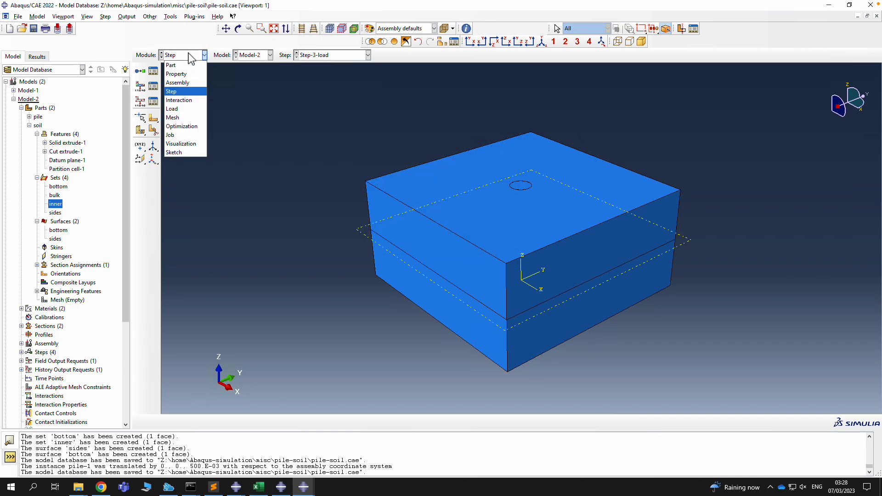
pyautogui.click(183, 100)
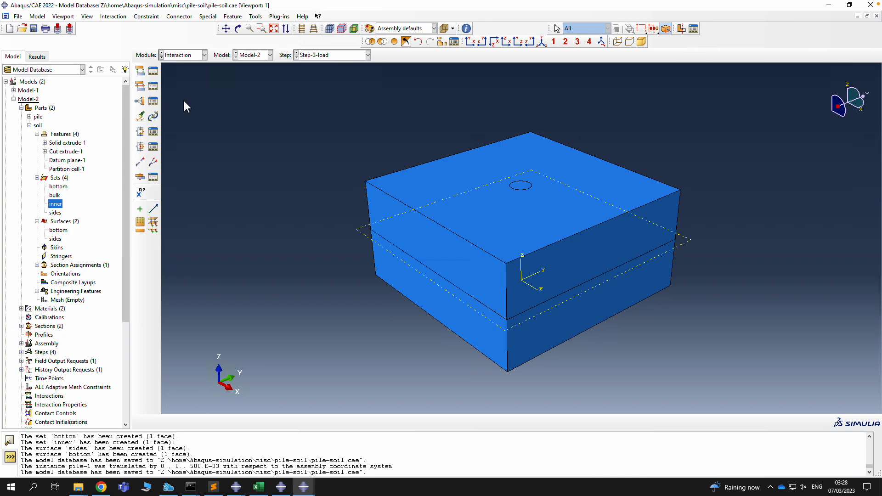
pyautogui.click(153, 86)
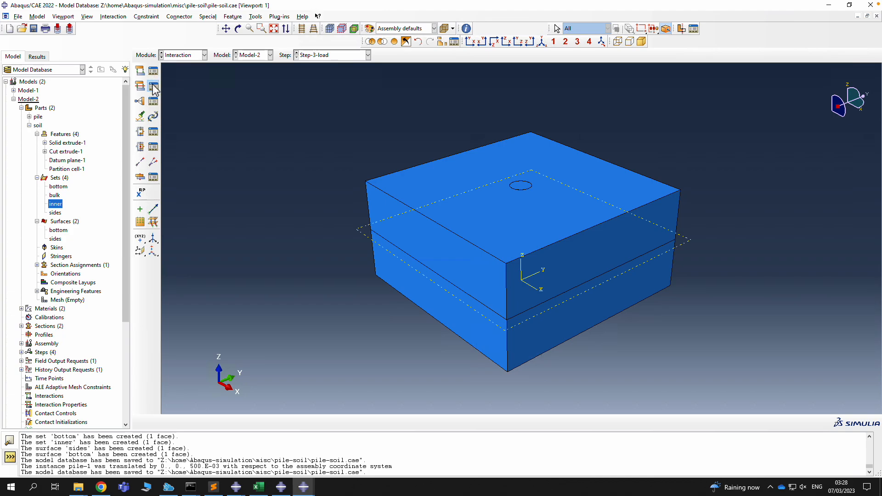
pyautogui.click(266, 189)
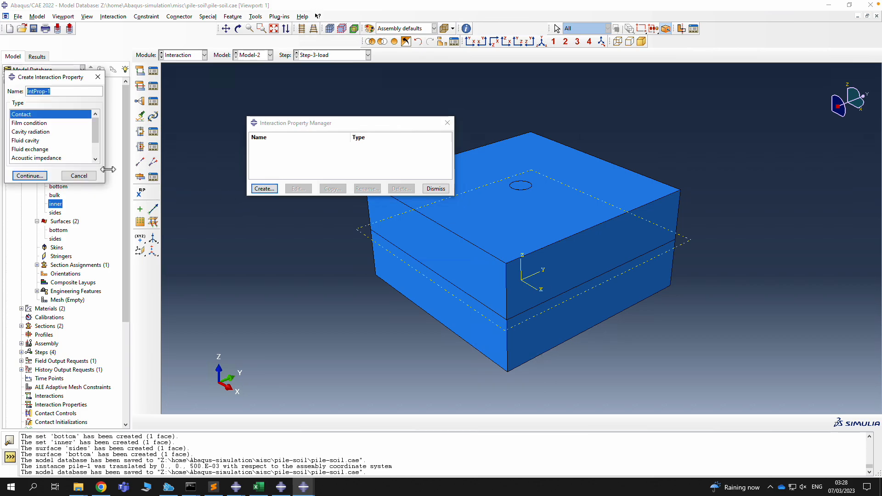
pyautogui.click(30, 176)
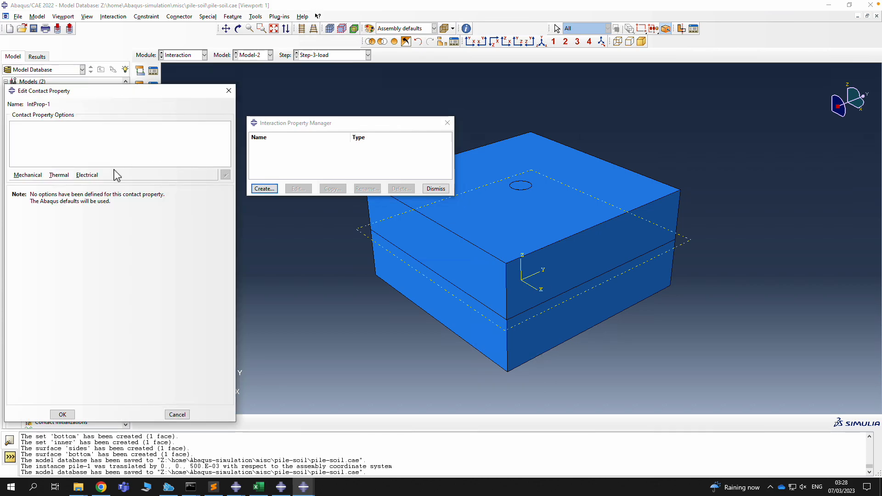
# Add Penalty tangential friction with coefficient 0.5 and Hard normal behaviour
pyautogui.click(28, 175)
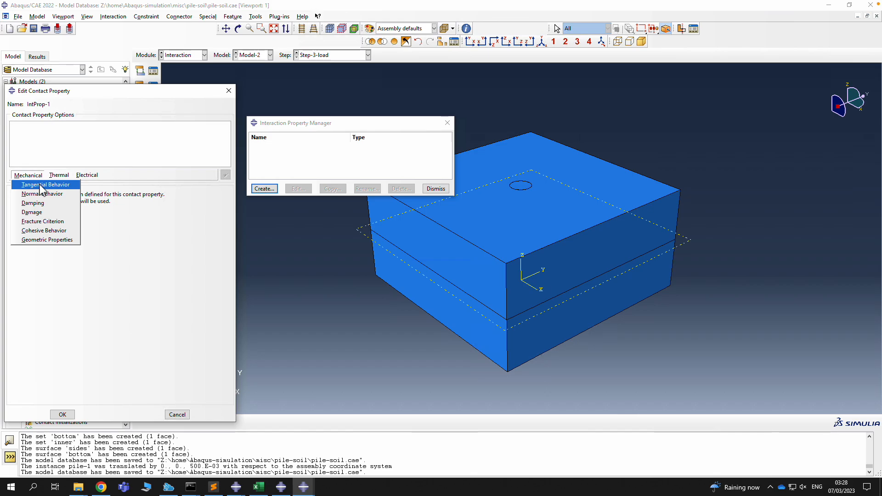
pyautogui.click(43, 185)
pyautogui.click(77, 203)
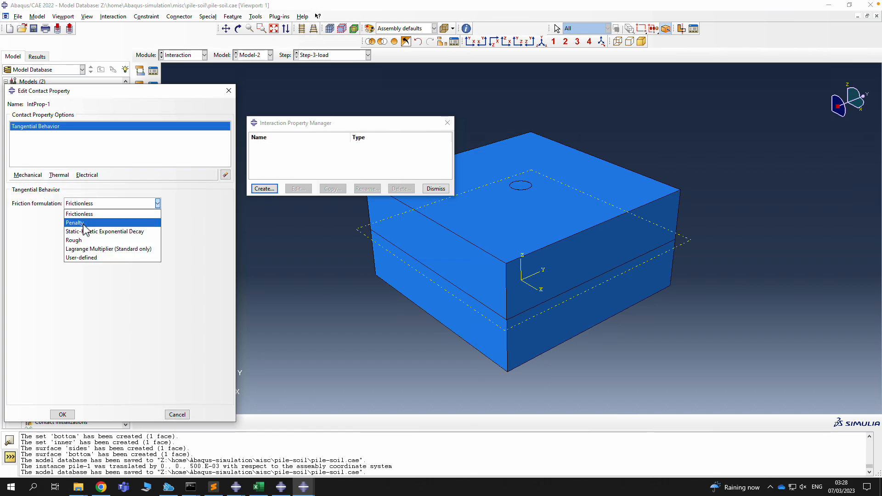
pyautogui.click(83, 225)
pyautogui.click(42, 301)
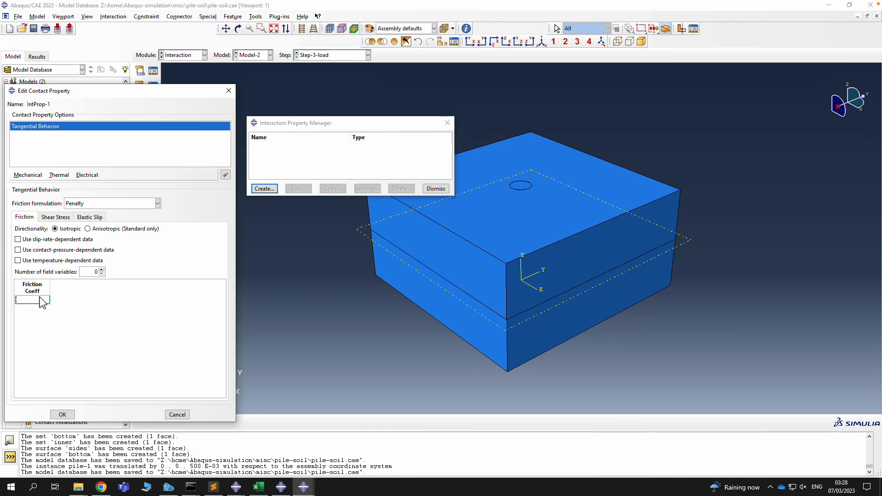
pyautogui.write('0.5')
pyautogui.click(55, 217)
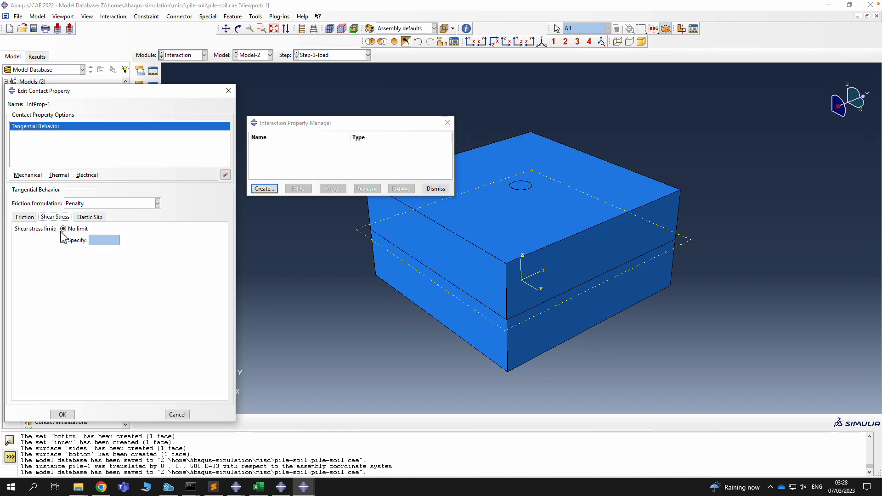
pyautogui.click(98, 218)
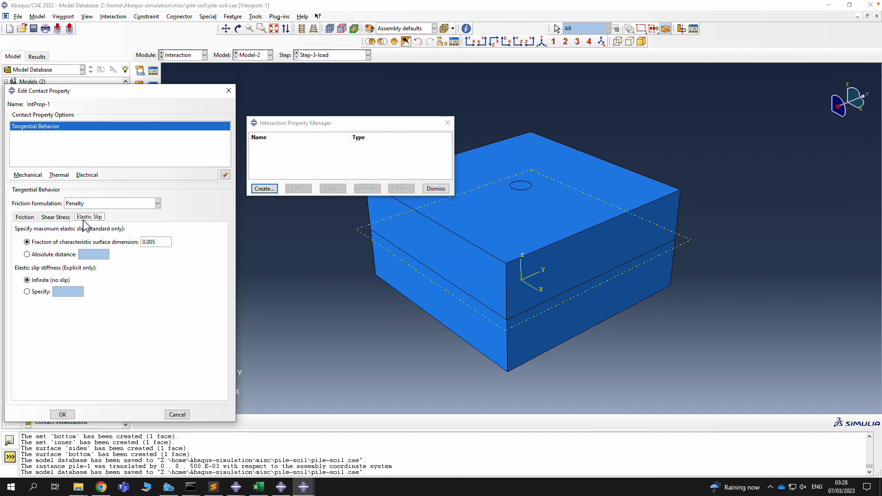
pyautogui.click(28, 219)
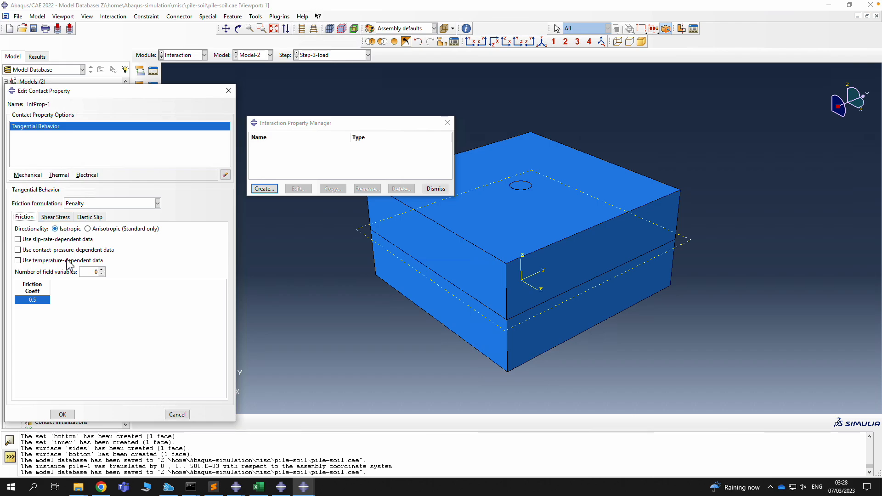
pyautogui.click(31, 175)
pyautogui.click(36, 192)
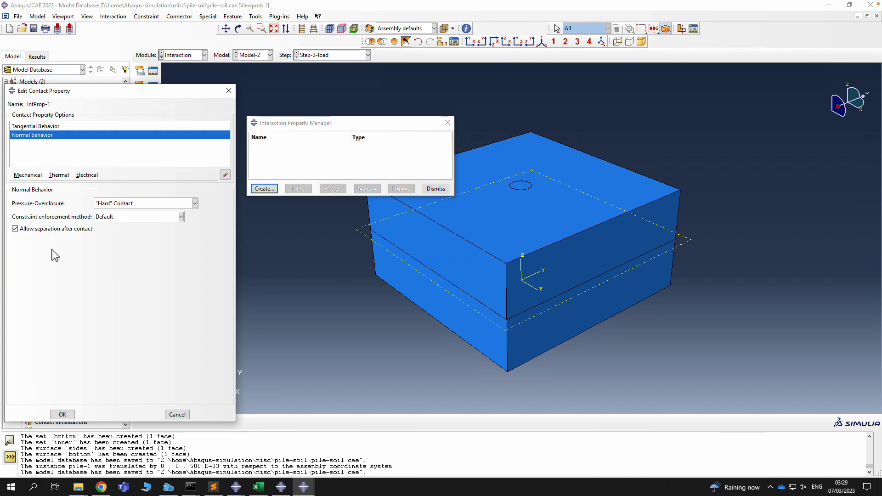
# Confirm IntProp-1 with Hard normal contact and close the Interaction Property Manager
pyautogui.click(63, 414)
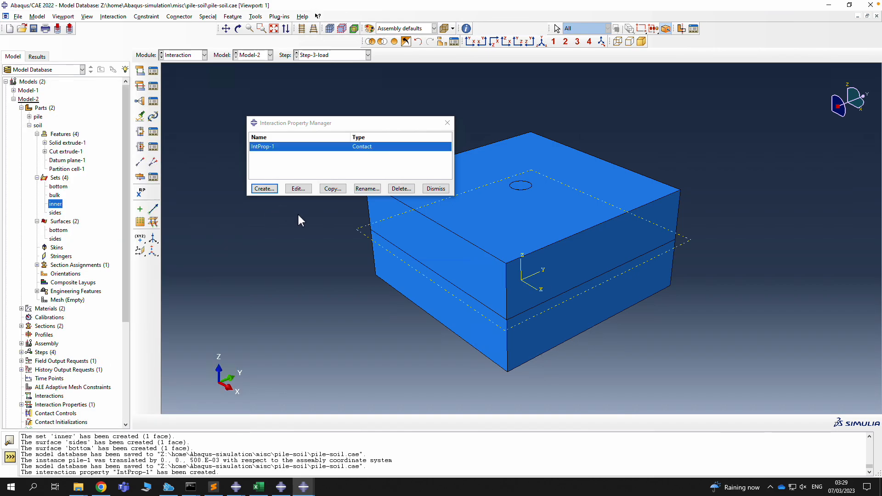
pyautogui.click(434, 189)
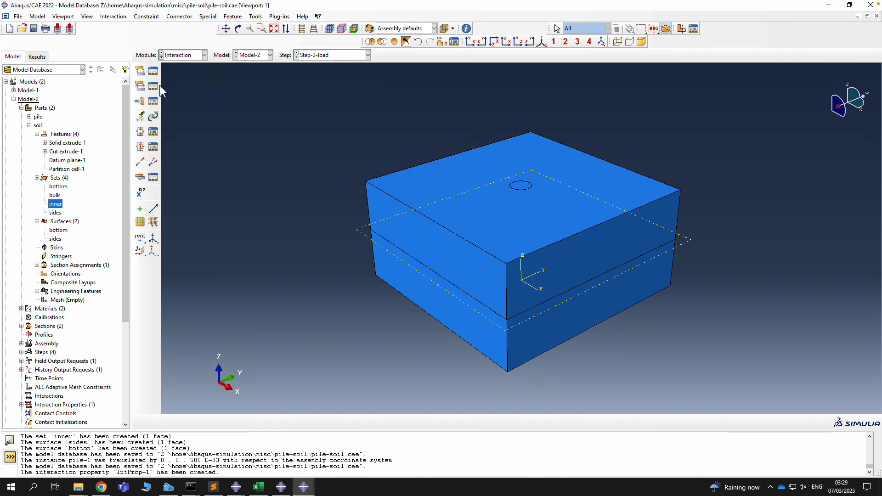
# Start a surface-to-surface contact interaction in Step-2-contact-initiation
pyautogui.click(153, 71)
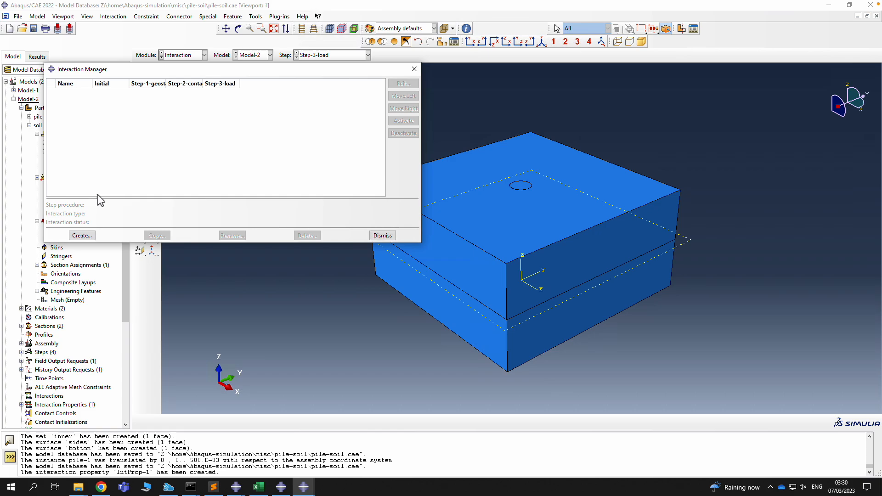
pyautogui.click(81, 235)
pyautogui.click(59, 174)
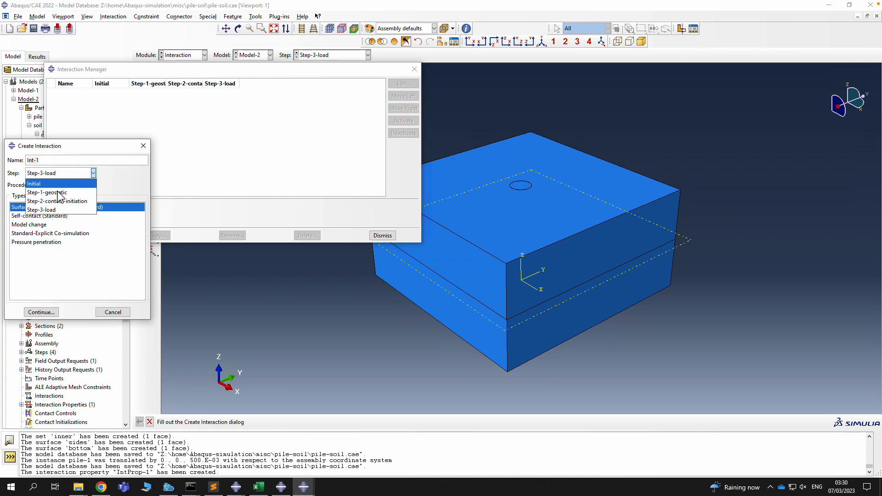
pyautogui.click(63, 202)
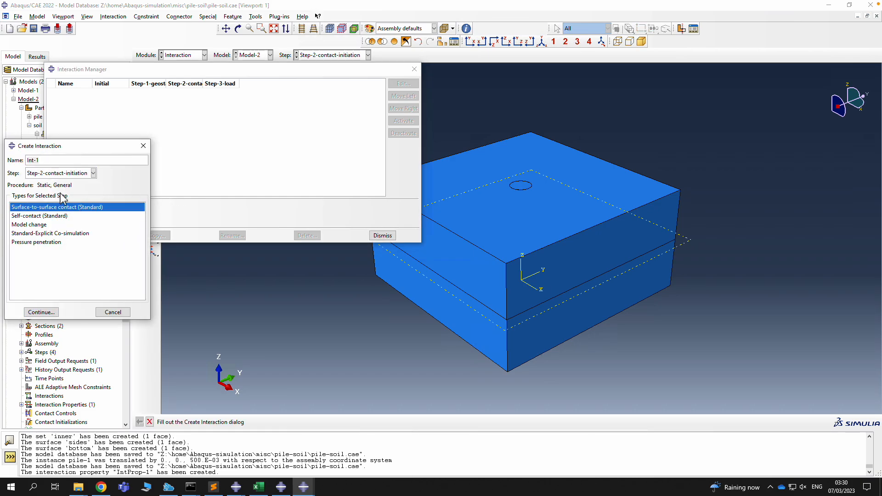
pyautogui.click(47, 313)
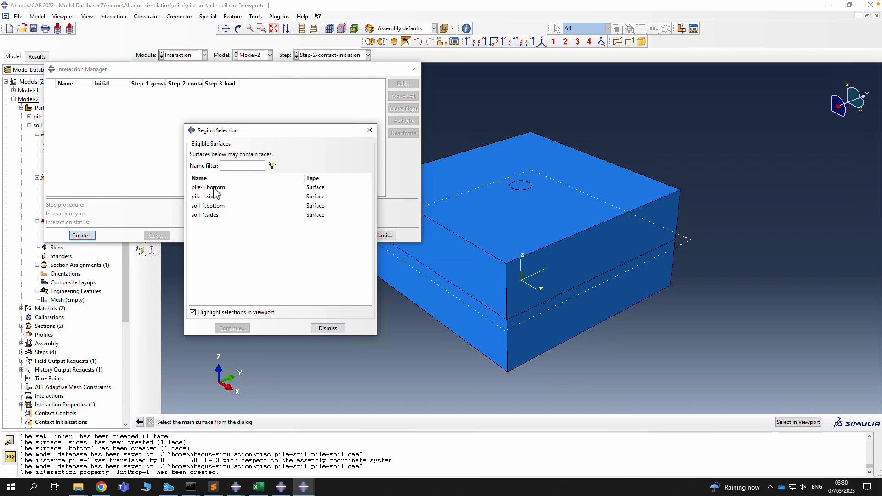
# Use pile-1.bottom as the main surface and soil-1.bottom as the secondary surface
pyautogui.click(214, 187)
pyautogui.click(230, 328)
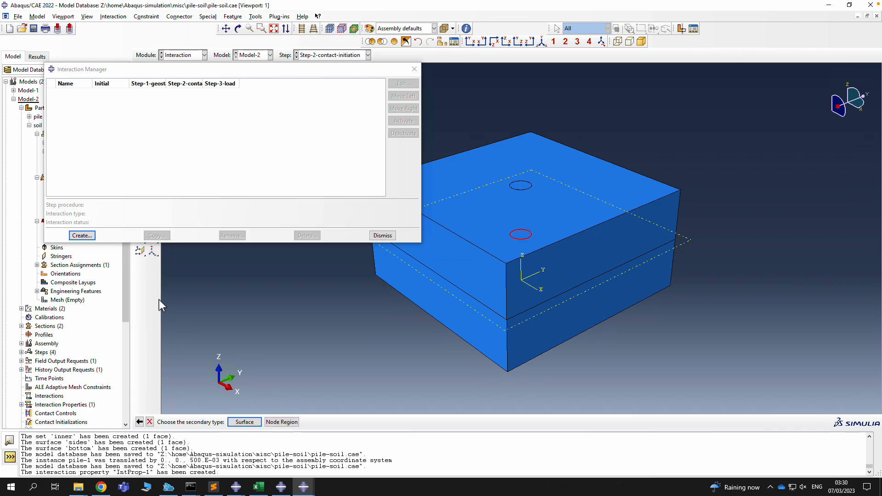
pyautogui.click(245, 422)
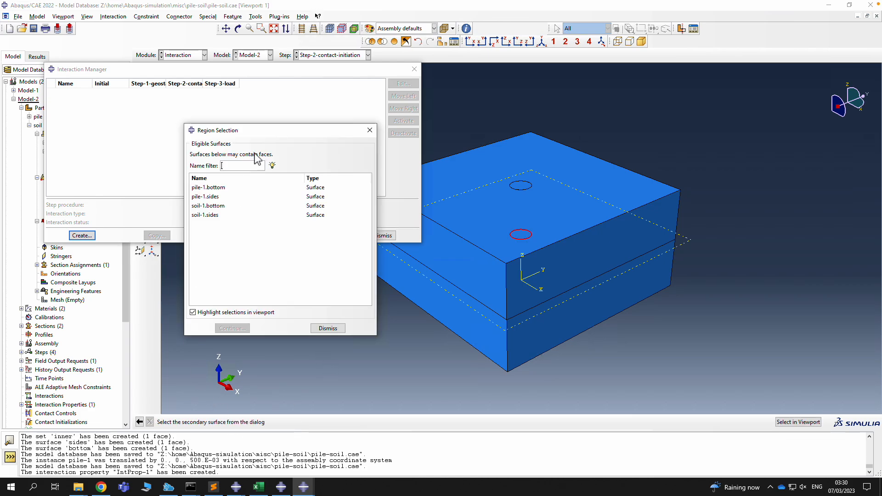
pyautogui.click(216, 206)
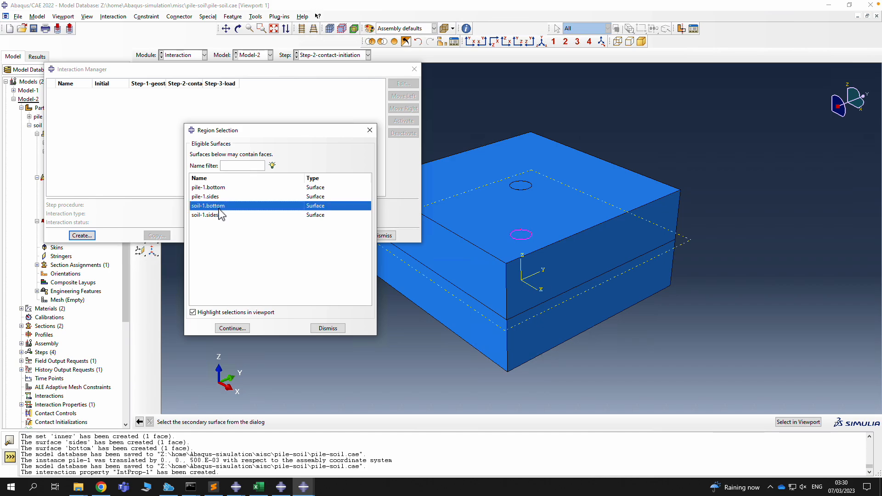
pyautogui.click(232, 329)
# Set small sliding, automatic 3D smoothing and overclosure-only adjustment, then confirm Int-1
pyautogui.click(110, 174)
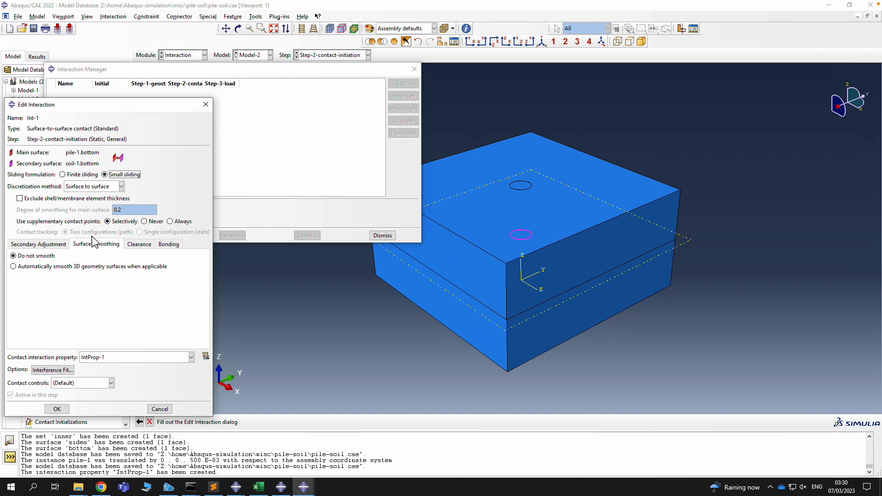
pyautogui.click(37, 266)
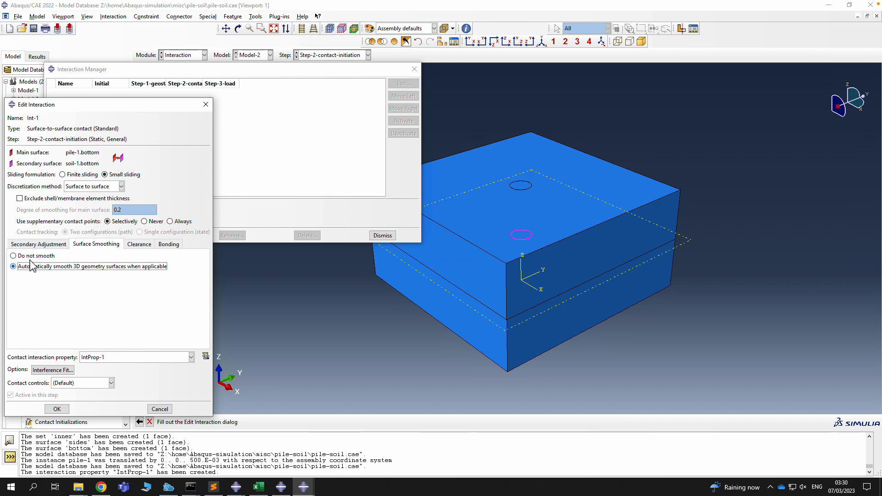
pyautogui.click(41, 245)
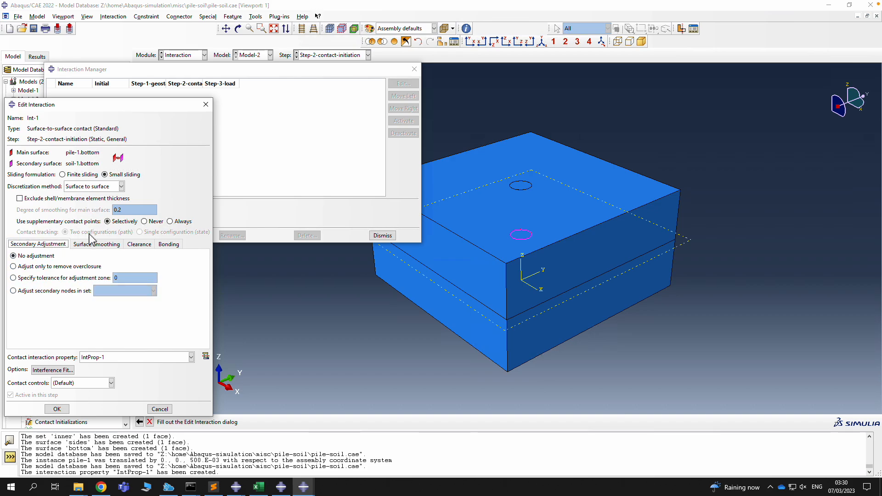
pyautogui.click(44, 266)
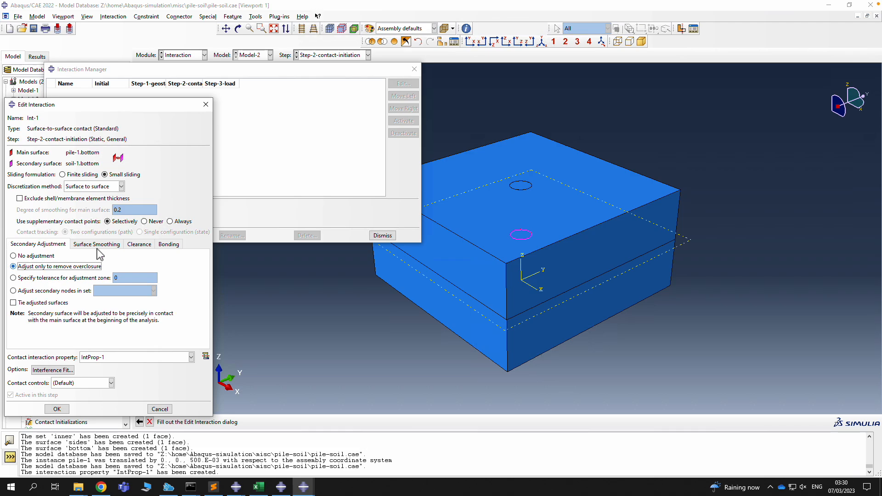
pyautogui.click(57, 409)
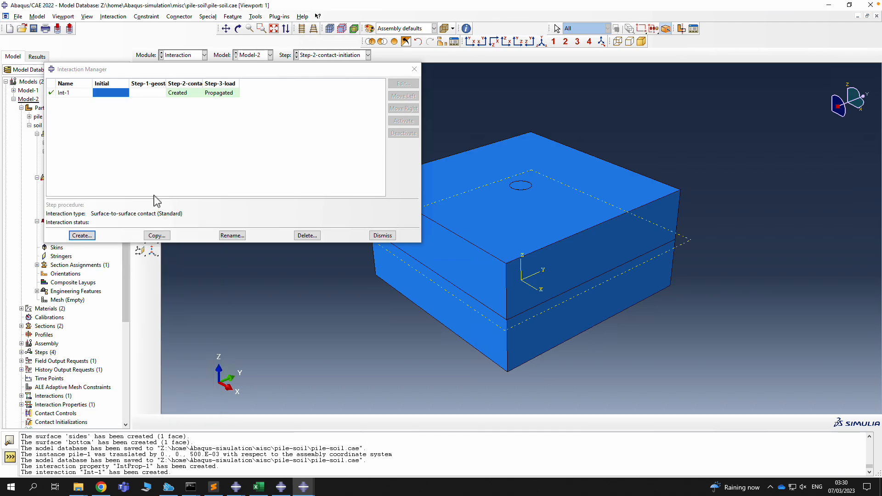
pyautogui.click(91, 237)
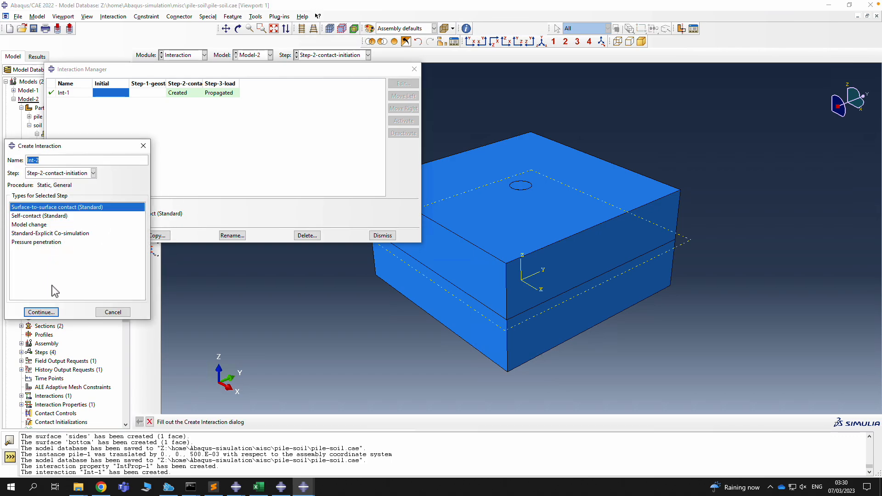
# Make Int-2 surface-to-surface contact between main pile-1.sides and secondary soil-1.sides
pyautogui.click(43, 312)
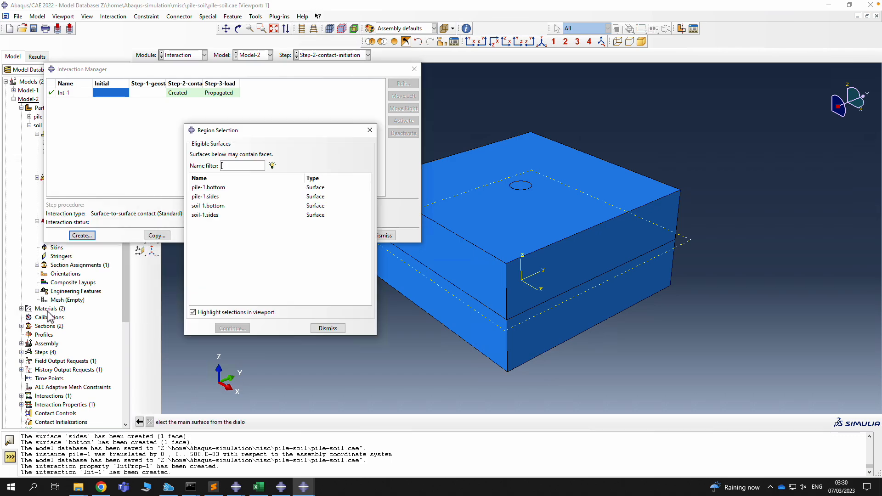
pyautogui.click(219, 199)
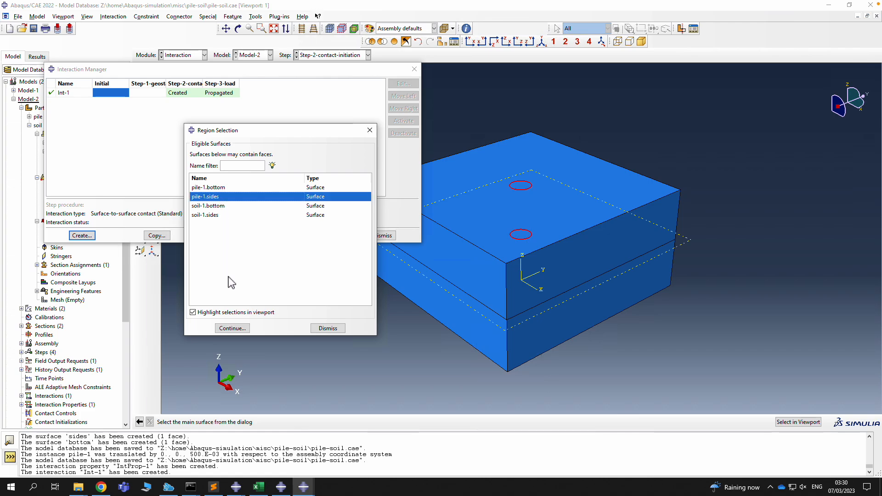
pyautogui.click(244, 327)
pyautogui.click(243, 421)
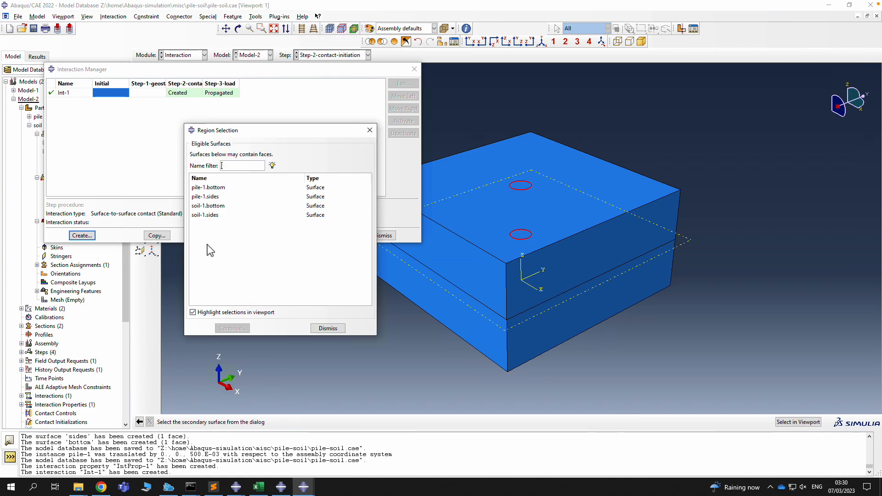
pyautogui.click(214, 217)
pyautogui.click(232, 328)
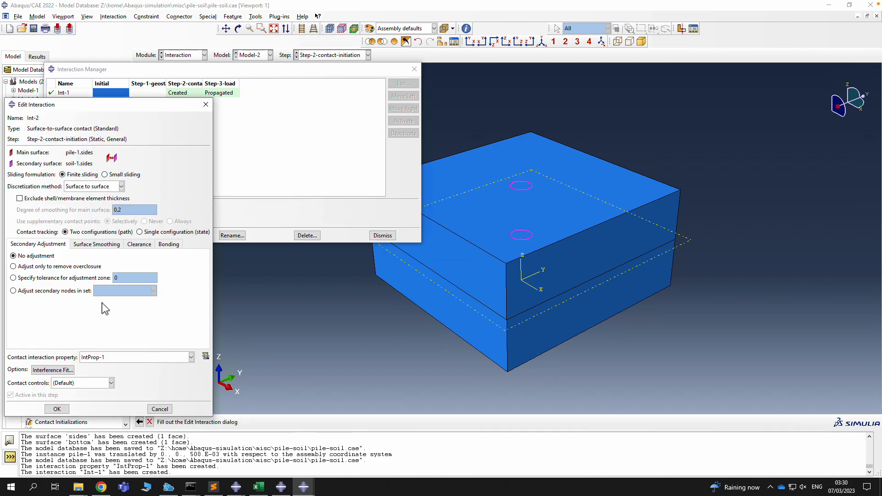
# Turn on automatic smoothing of 3D surfaces and confirm Int-2
pyautogui.click(32, 267)
pyautogui.click(97, 244)
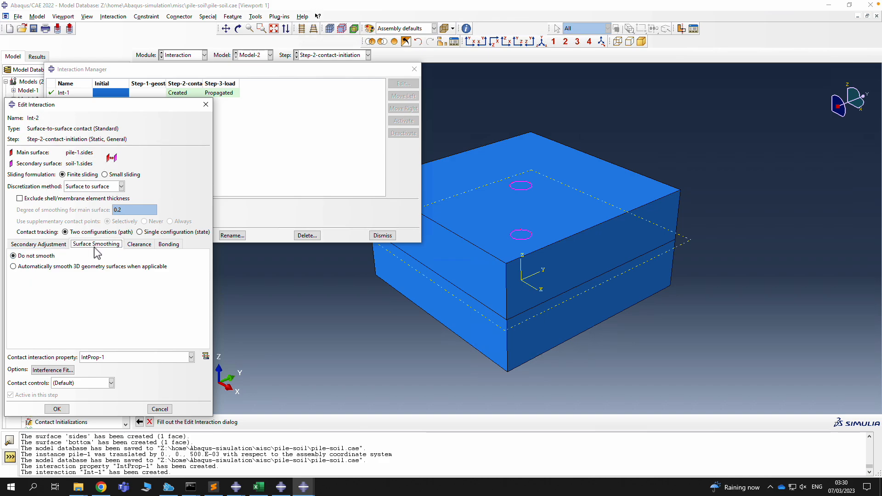
pyautogui.click(47, 267)
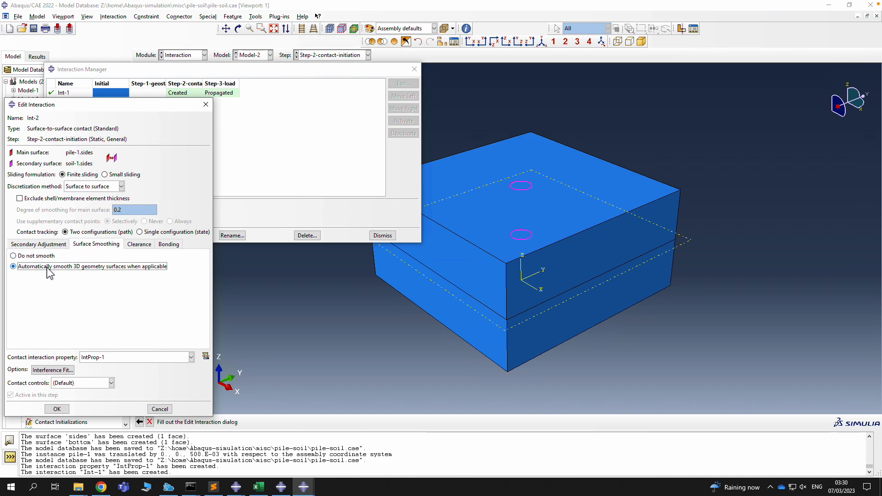
pyautogui.click(57, 409)
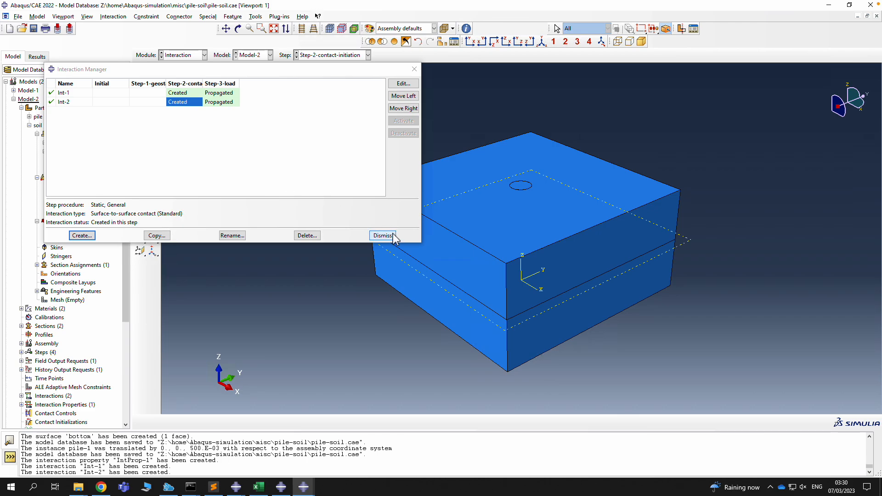
# Review the Int-1 and Int-2 settings, then close the Interaction Manager
pyautogui.doubleClick(178, 93)
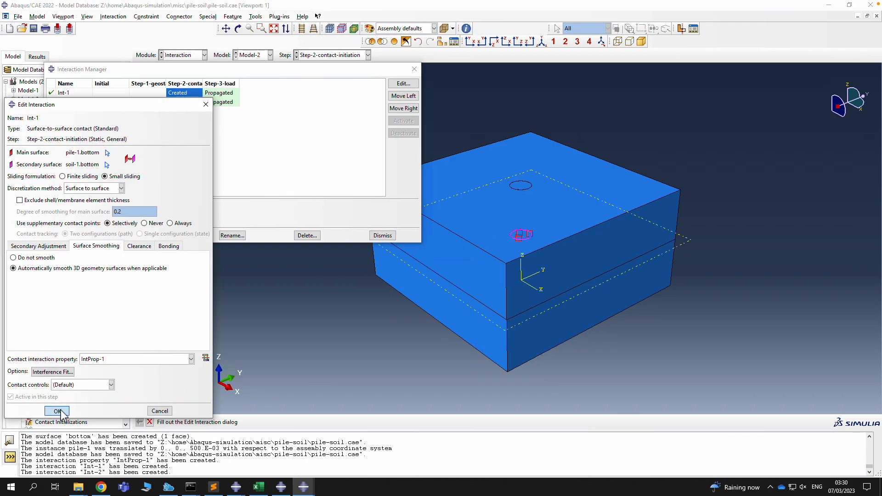
pyautogui.click(57, 411)
pyautogui.doubleClick(179, 102)
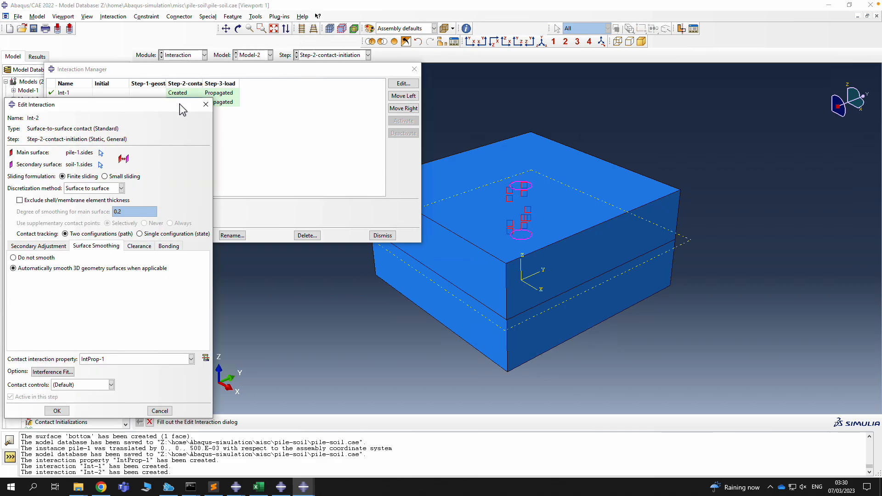
pyautogui.click(68, 410)
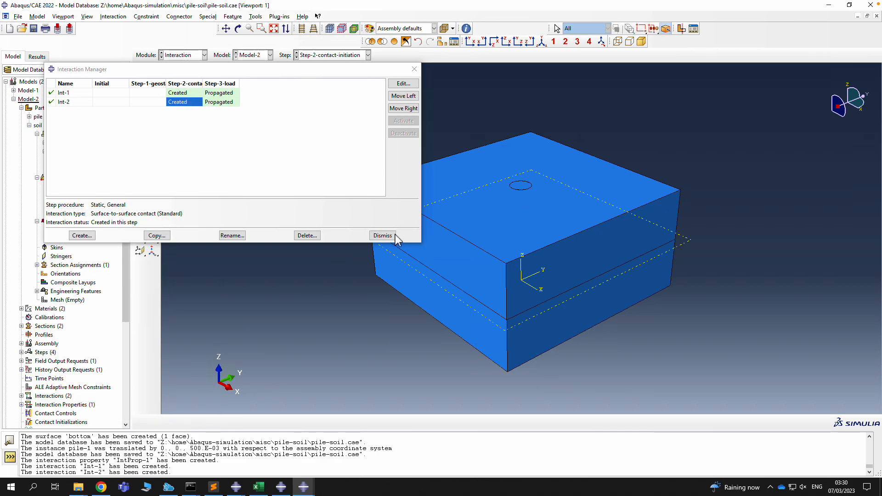
pyautogui.click(388, 236)
# Save the model and open the Boundary Condition Manager in the Load module
pyautogui.click(33, 29)
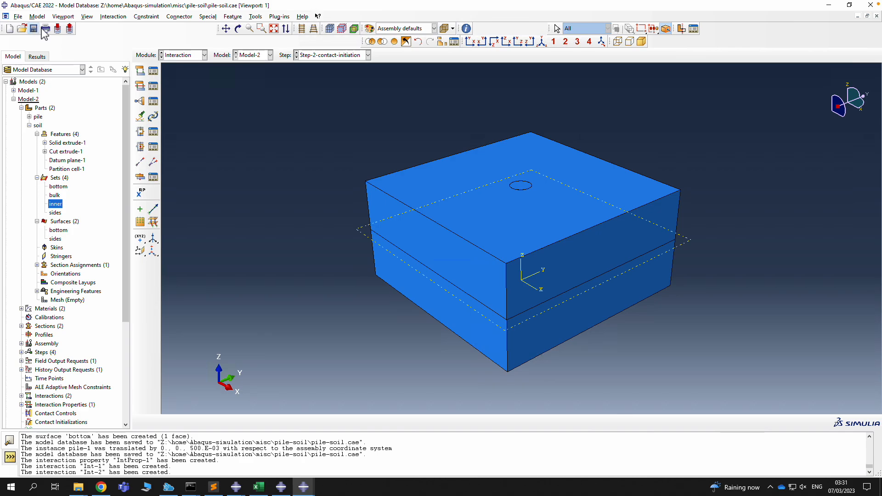
pyautogui.click(193, 55)
pyautogui.click(183, 109)
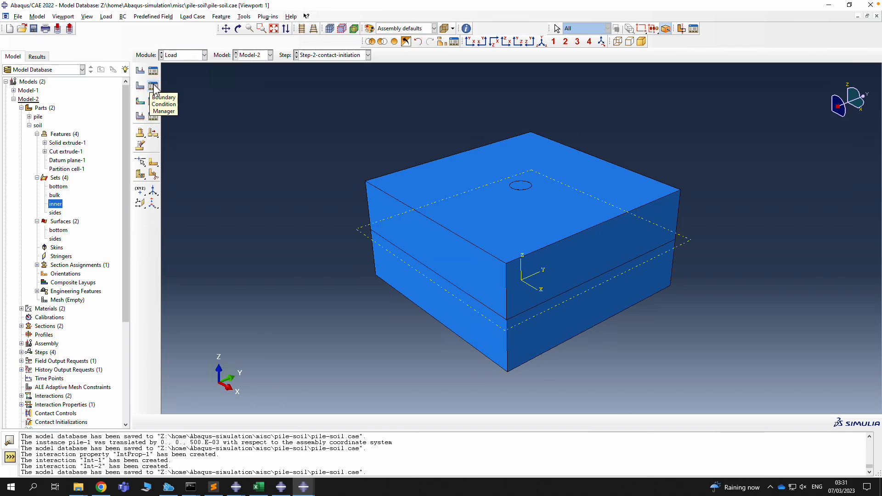
pyautogui.click(154, 89)
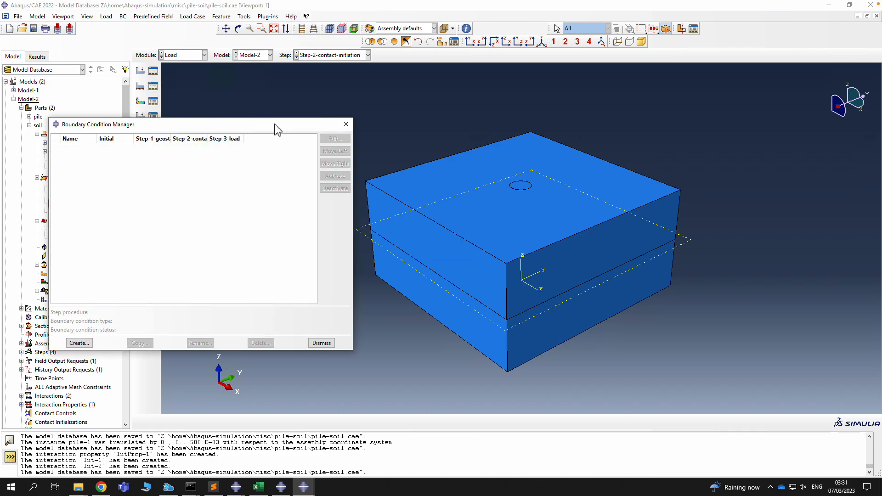
pyautogui.moveTo(275, 124); pyautogui.dragTo(385, 107)
# Start a new boundary condition named 'bottom' in the Initial step
pyautogui.click(189, 326)
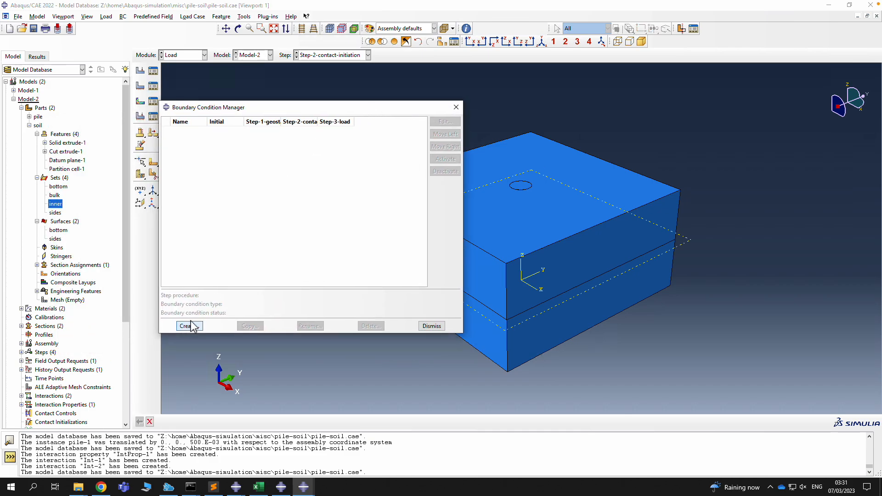
pyautogui.click(299, 185)
pyautogui.click(296, 194)
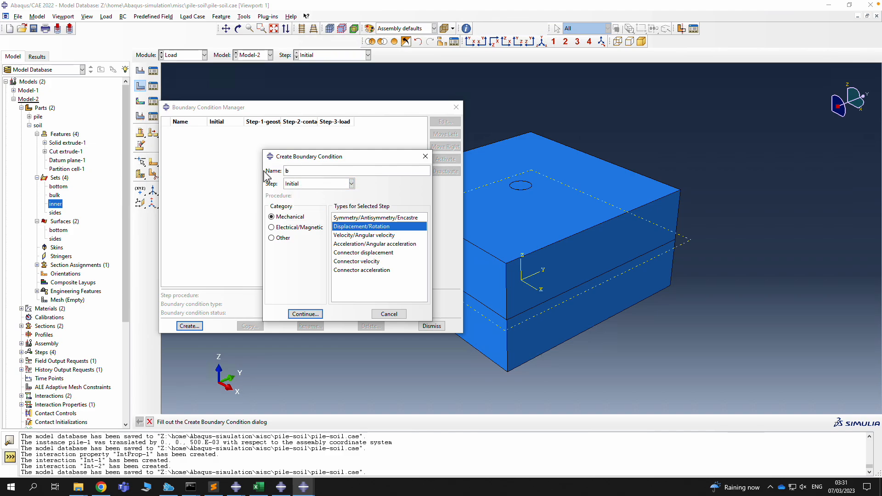
pyautogui.write('bottom')
pyautogui.click(316, 316)
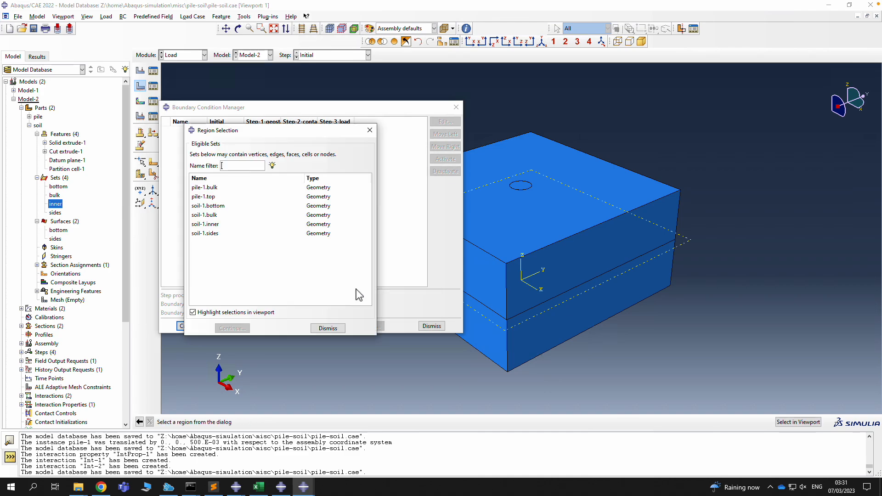
# Apply 'bottom' to soil-1.bottom with U1, U2 and U3 fixed
pyautogui.click(206, 206)
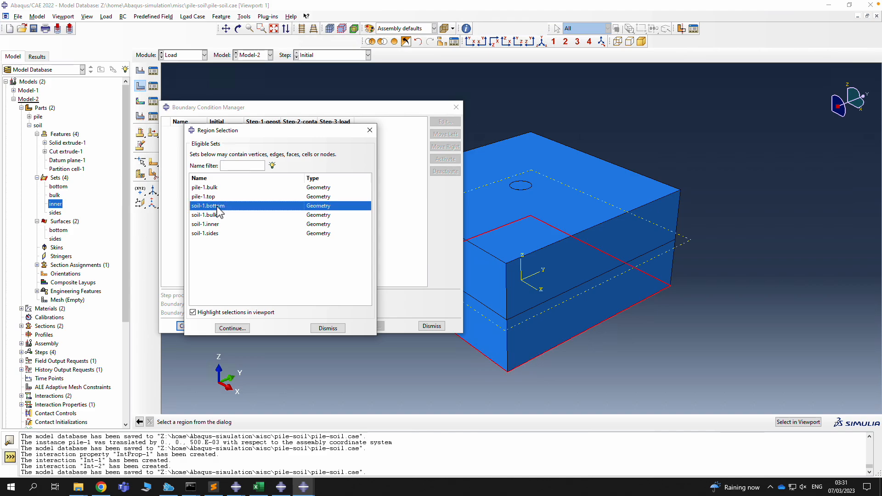
pyautogui.click(230, 328)
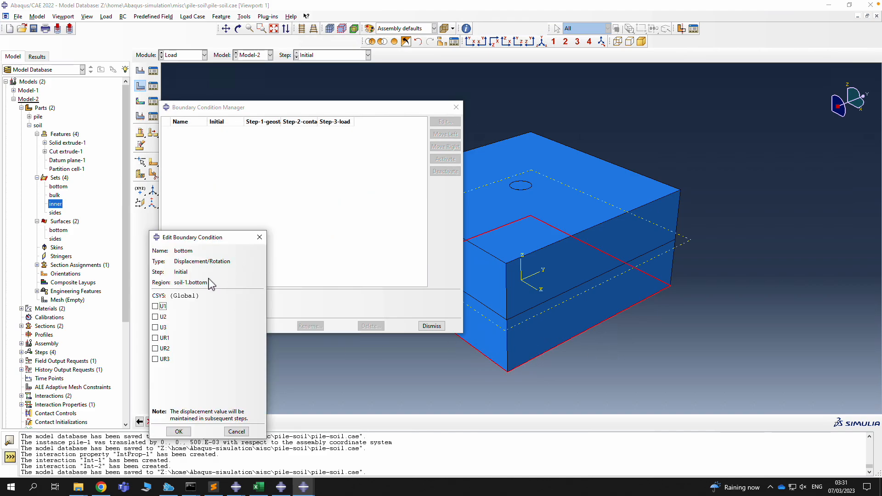
pyautogui.click(162, 306)
pyautogui.click(162, 316)
pyautogui.click(163, 327)
pyautogui.click(179, 432)
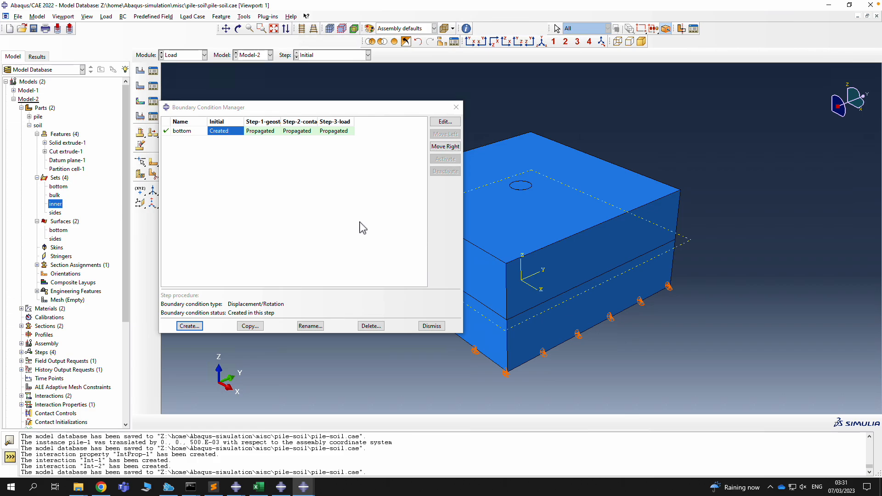
# Create boundary condition 'sides' on soil-1.sides fixing U1 and U2
pyautogui.click(189, 326)
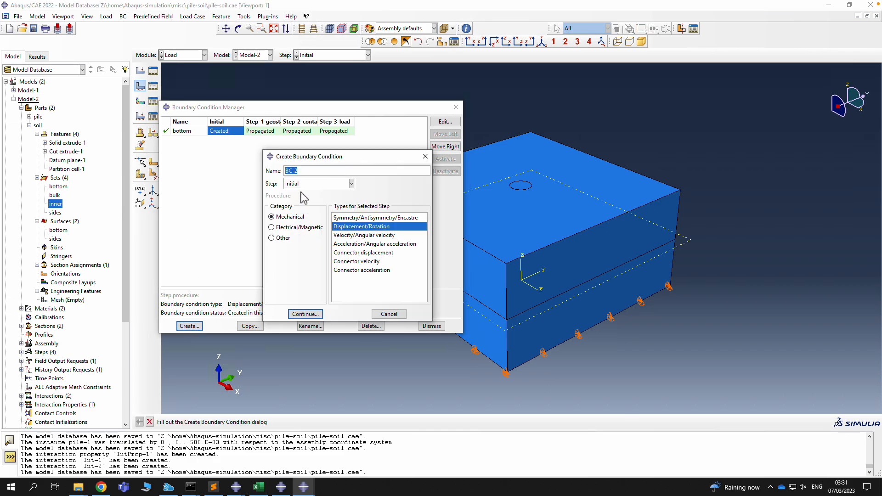
pyautogui.write('sides')
pyautogui.click(306, 315)
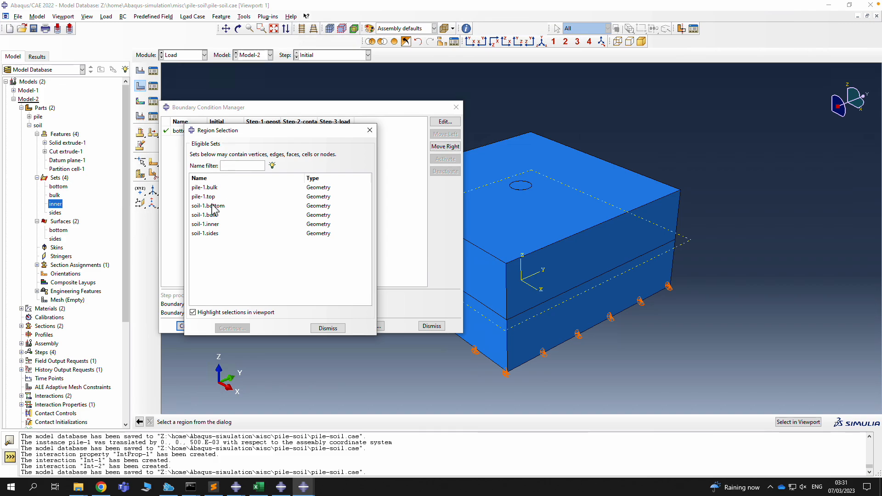
pyautogui.click(217, 233)
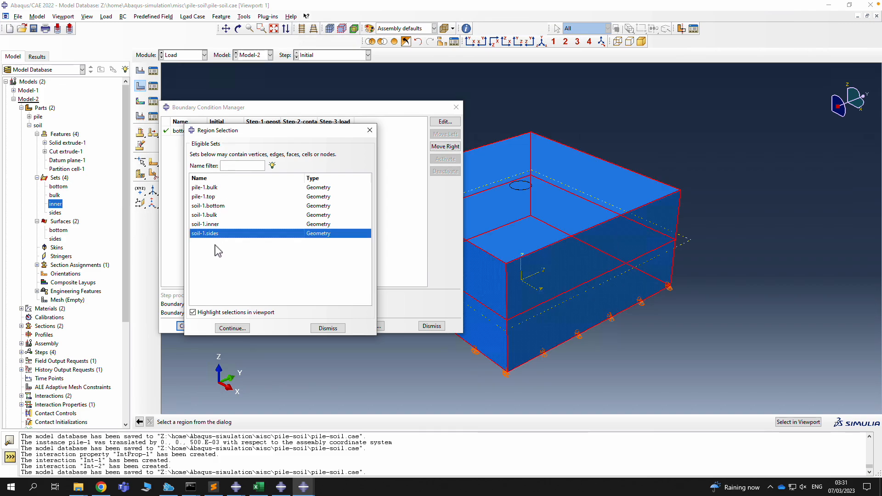
pyautogui.click(232, 329)
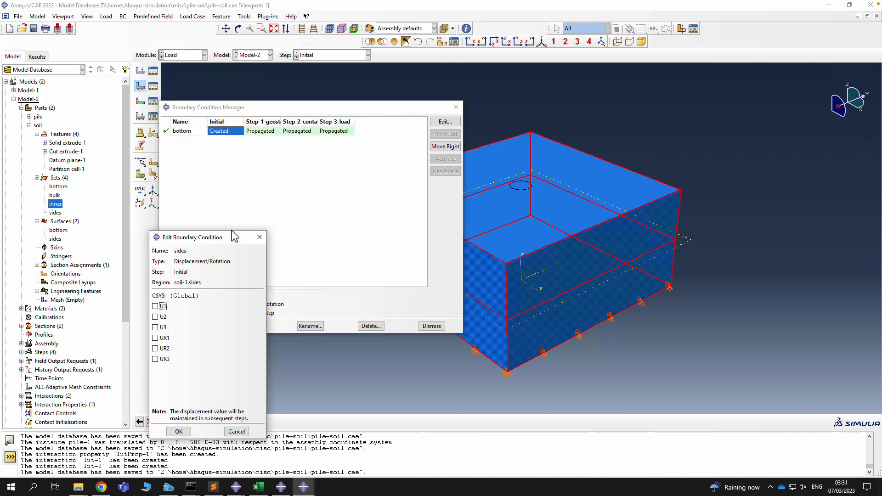
pyautogui.click(156, 307)
pyautogui.click(156, 317)
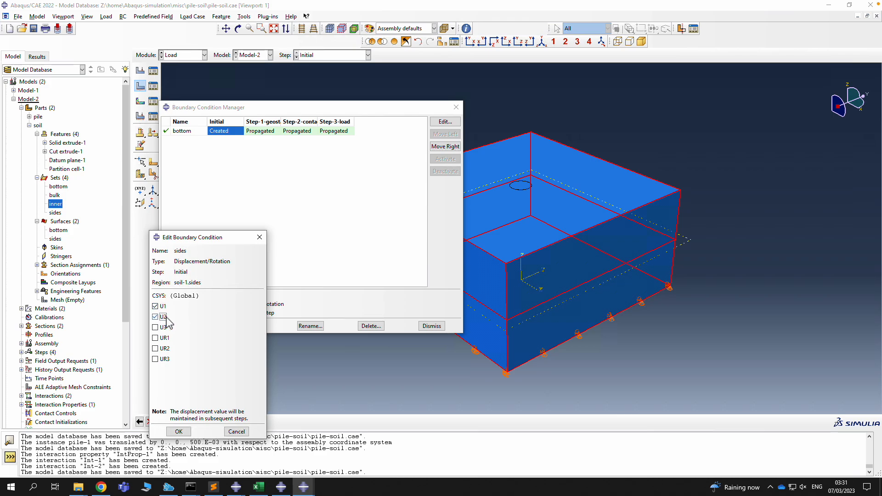
pyautogui.click(179, 432)
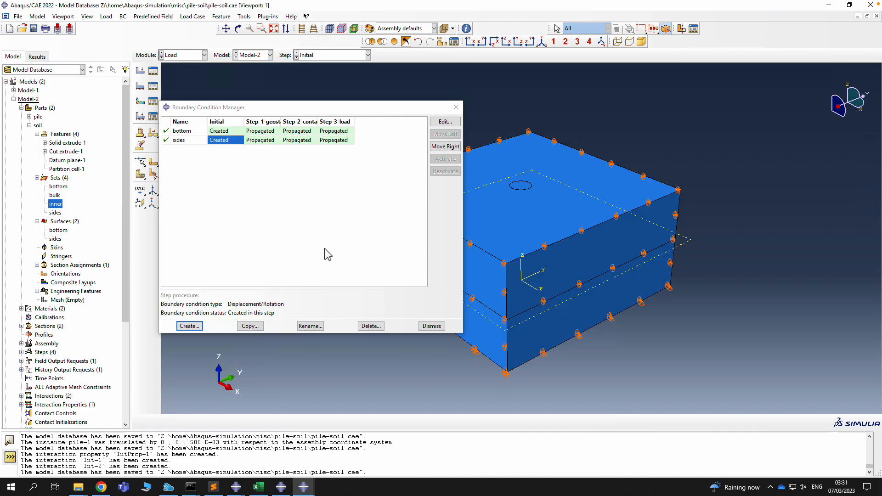
pyautogui.click(190, 326)
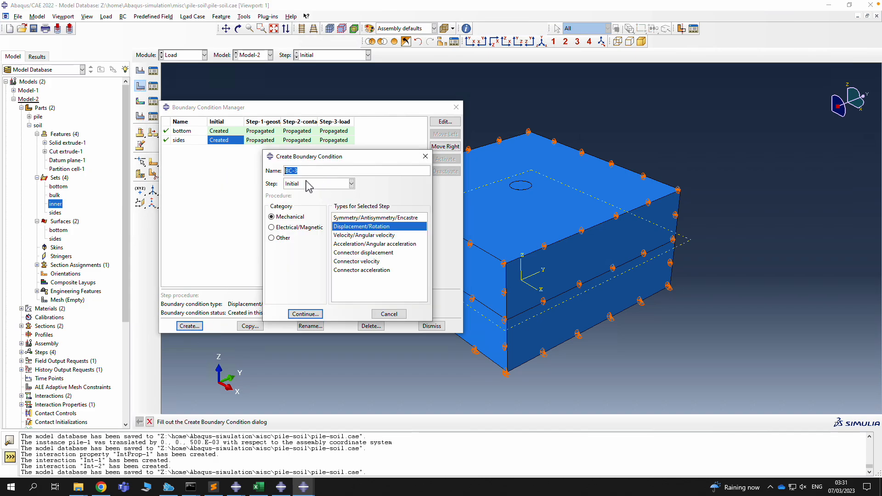
# Name the new boundary condition 'inner' and apply it to the soil-1.inner set
pyautogui.moveTo(308, 174); pyautogui.dragTo(270, 172)
pyautogui.write('load')
pyautogui.moveTo(308, 173); pyautogui.dragTo(270, 171)
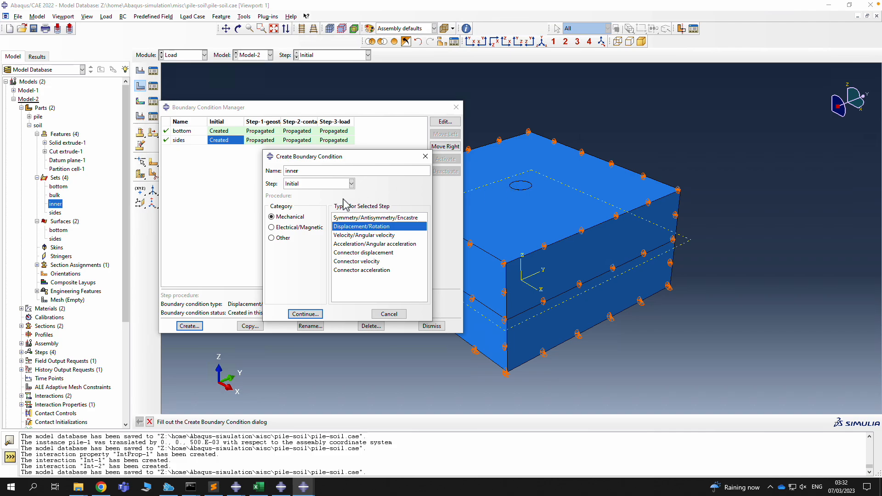
pyautogui.click(305, 313)
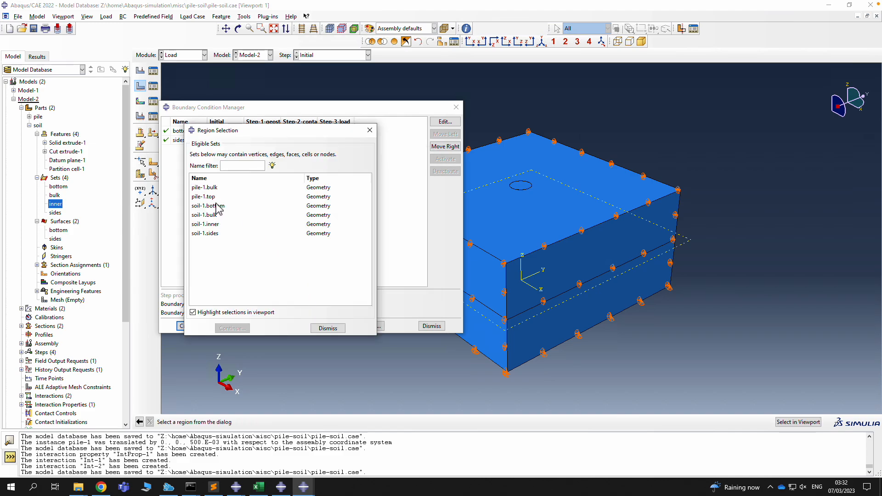
pyautogui.click(216, 224)
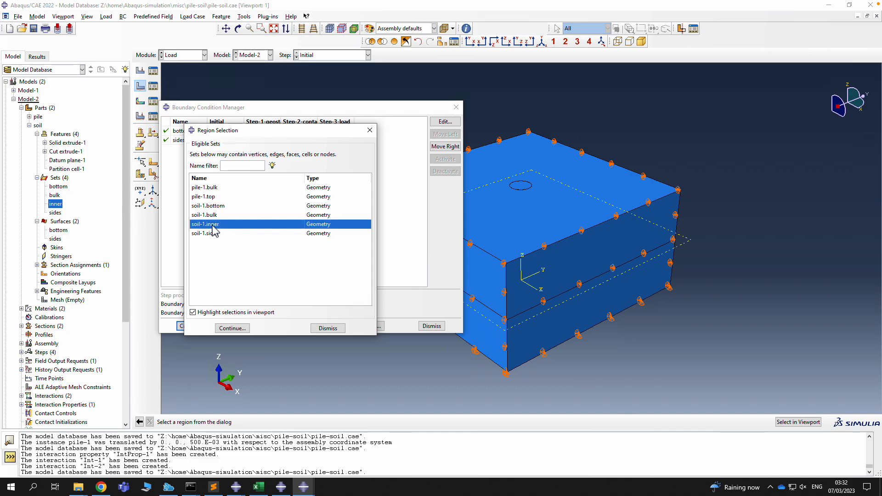
pyautogui.click(231, 328)
# Fix U1 on soil-1.inner and deactivate 'inner' from Step-2-contact-initiation
pyautogui.click(156, 306)
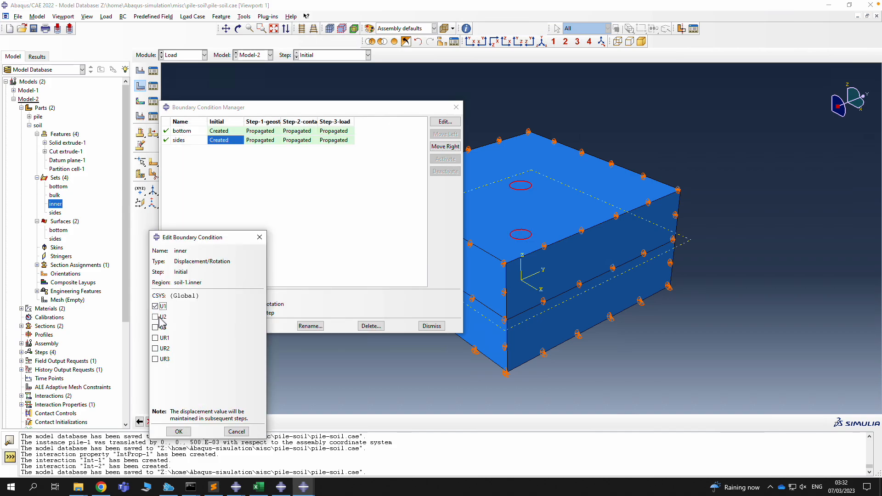
pyautogui.click(179, 432)
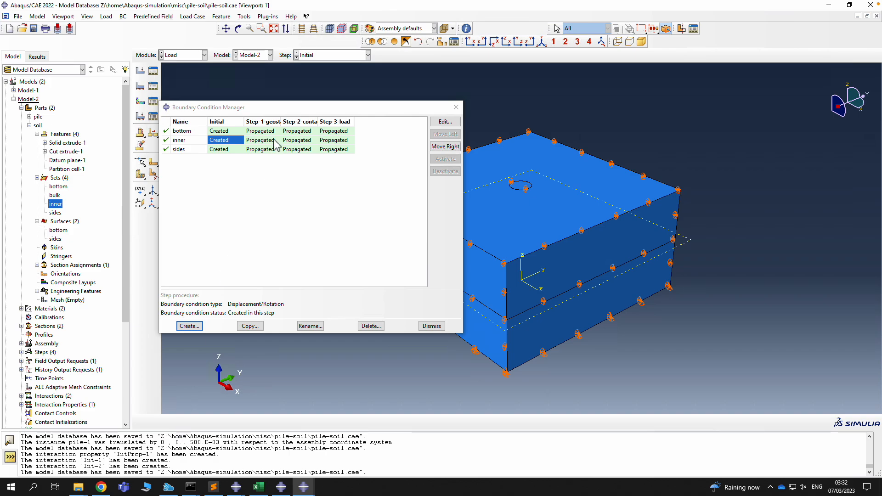
pyautogui.click(298, 141)
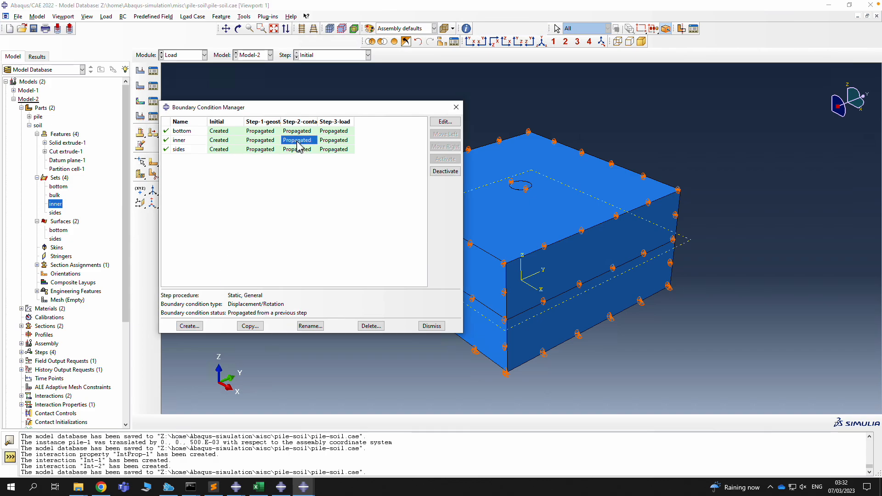
pyautogui.click(443, 172)
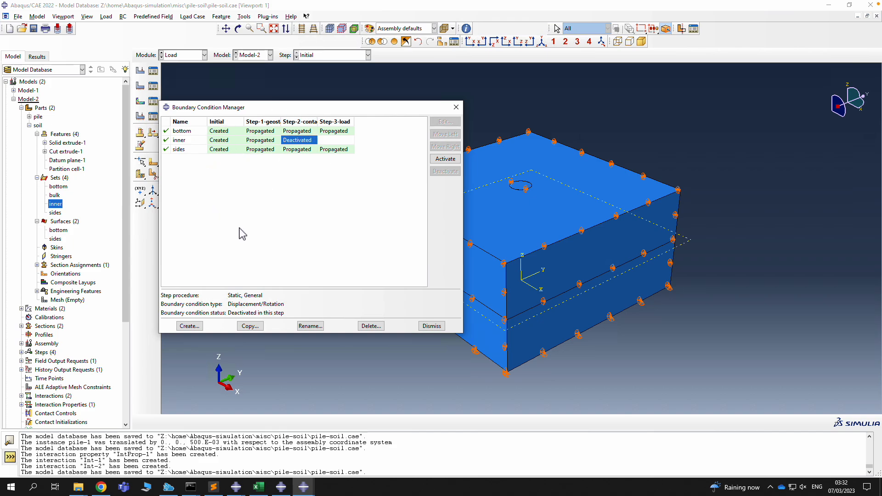
# Start a new boundary condition named 'top' in Step-3-load
pyautogui.click(189, 327)
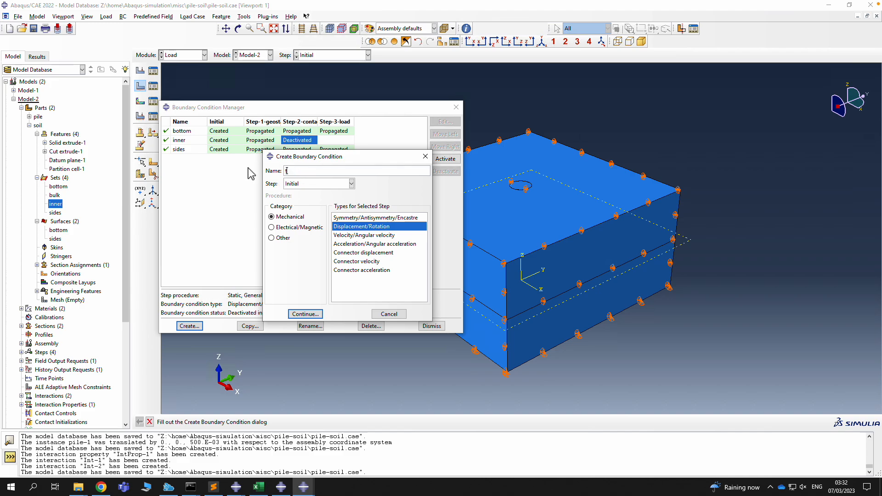
pyautogui.click(315, 186)
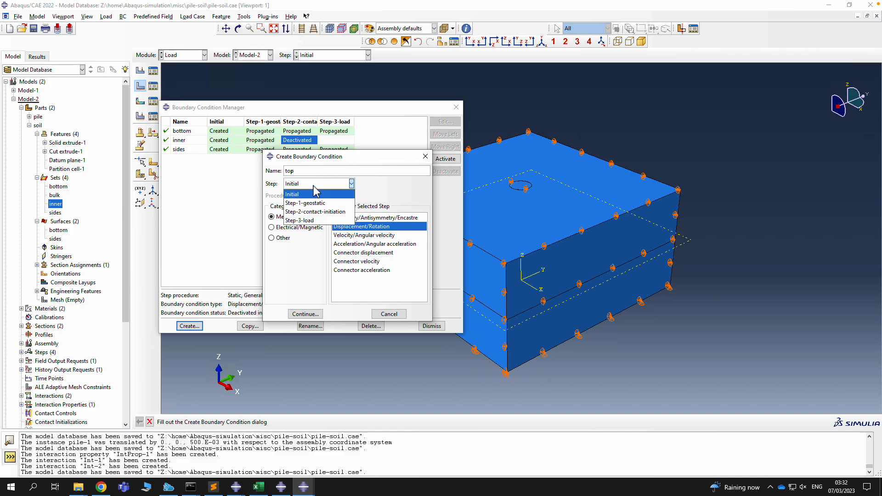
pyautogui.click(316, 222)
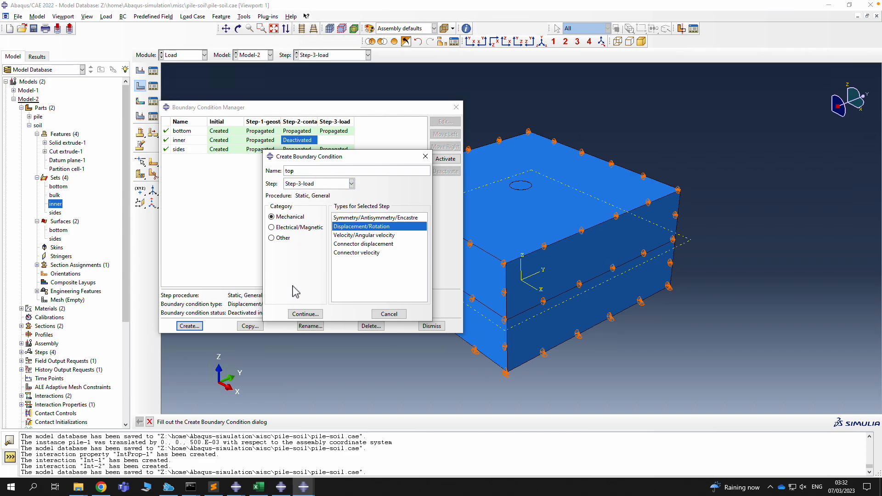
pyautogui.click(290, 171)
pyautogui.write('top')
pyautogui.click(304, 315)
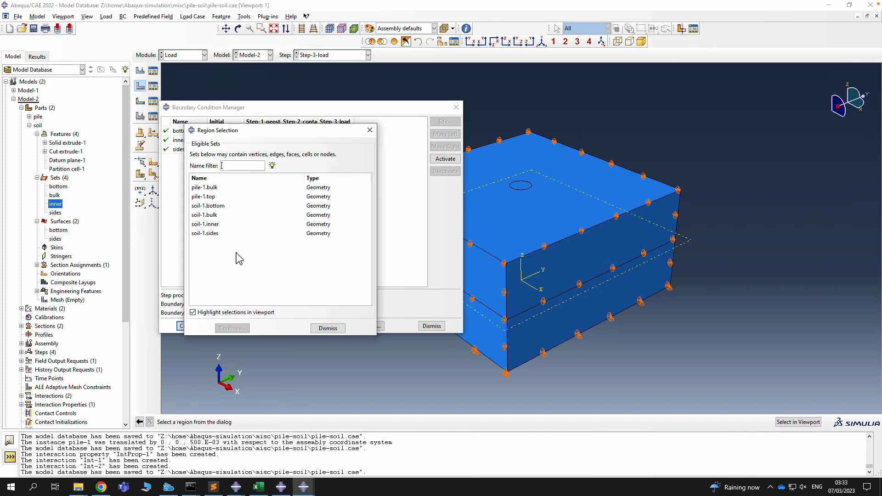
# Apply U3 = -0.1 on pile-1.top and move 'top' to start in Step-2-contact-initiation
pyautogui.click(215, 198)
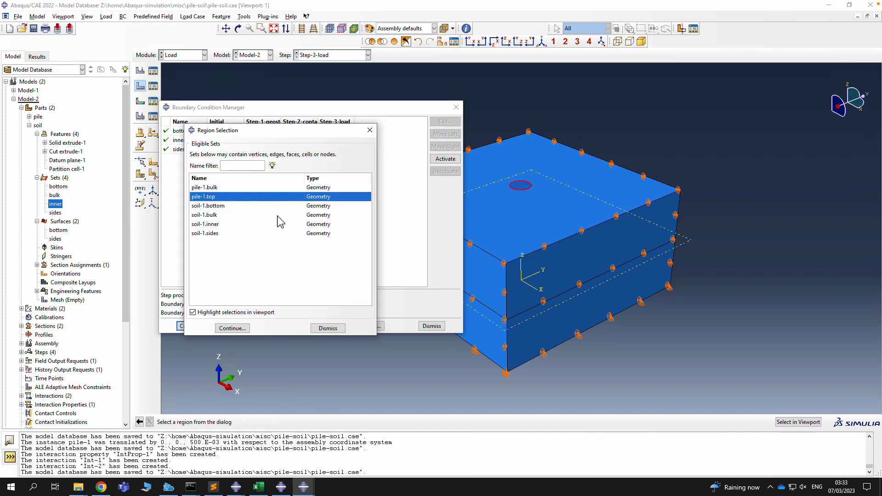
pyautogui.click(233, 329)
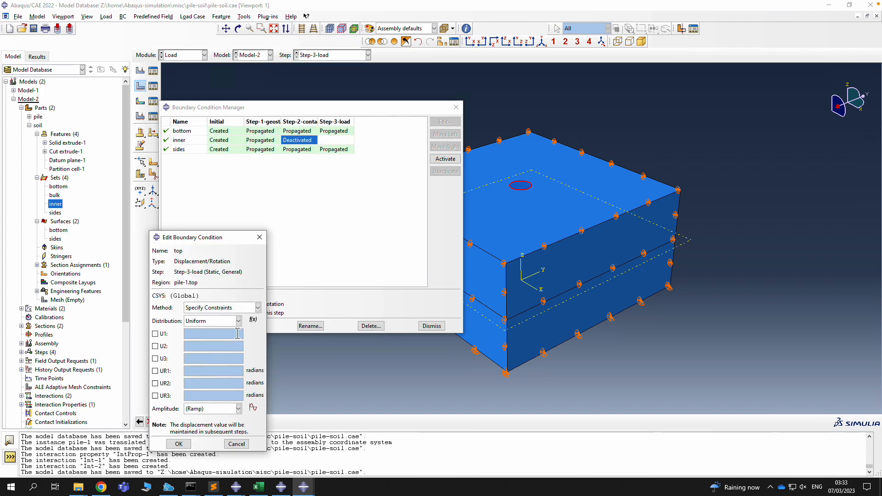
pyautogui.click(156, 358)
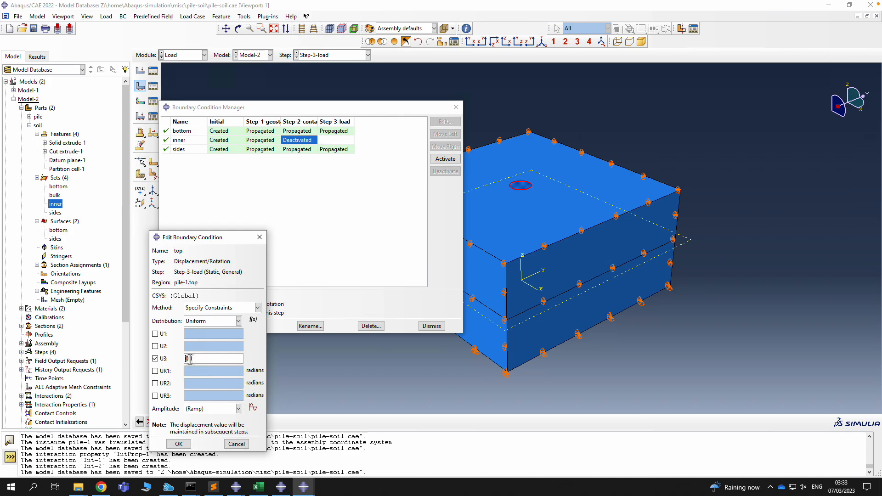
pyautogui.click(179, 444)
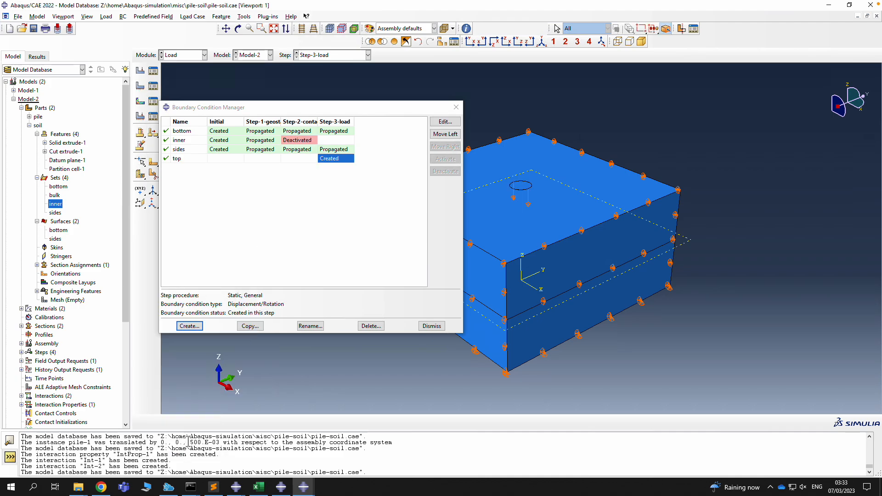
pyautogui.click(330, 159)
pyautogui.click(439, 134)
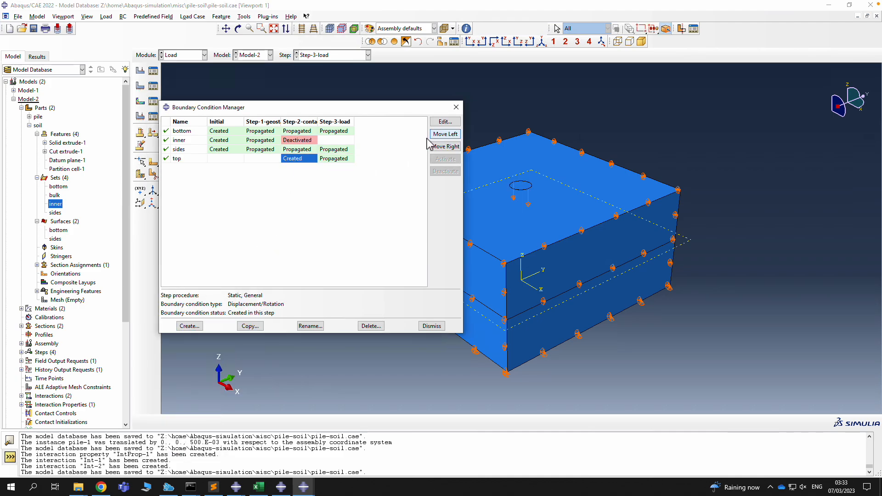
# Set the 'top' condition's U3 displacement to -0.1 in Step-3-load
pyautogui.doubleClick(308, 163)
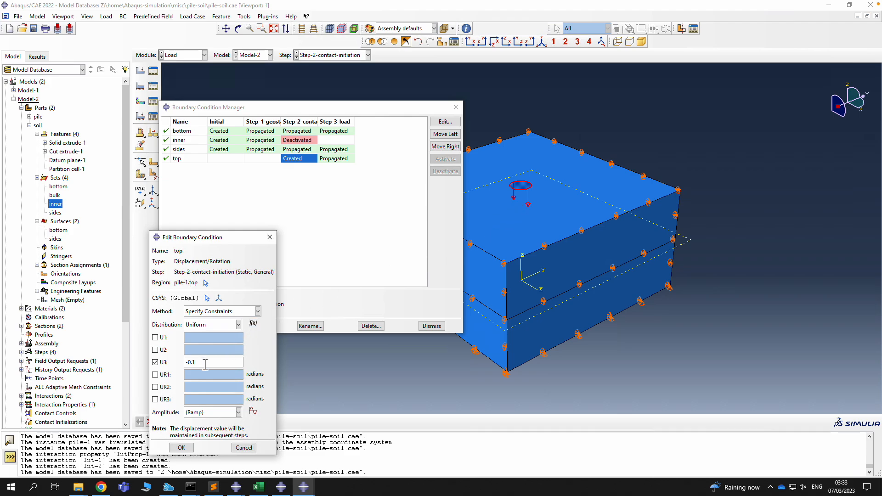
pyautogui.moveTo(205, 364); pyautogui.dragTo(175, 362)
pyautogui.click(182, 447)
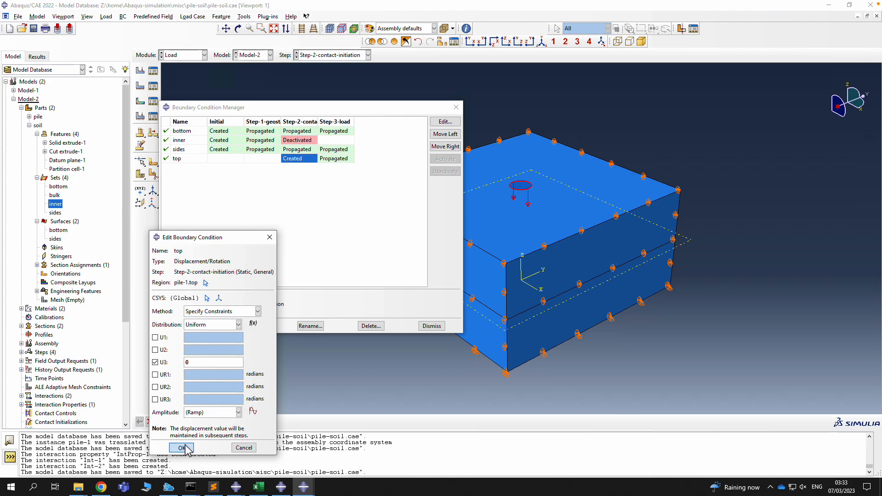
pyautogui.doubleClick(329, 161)
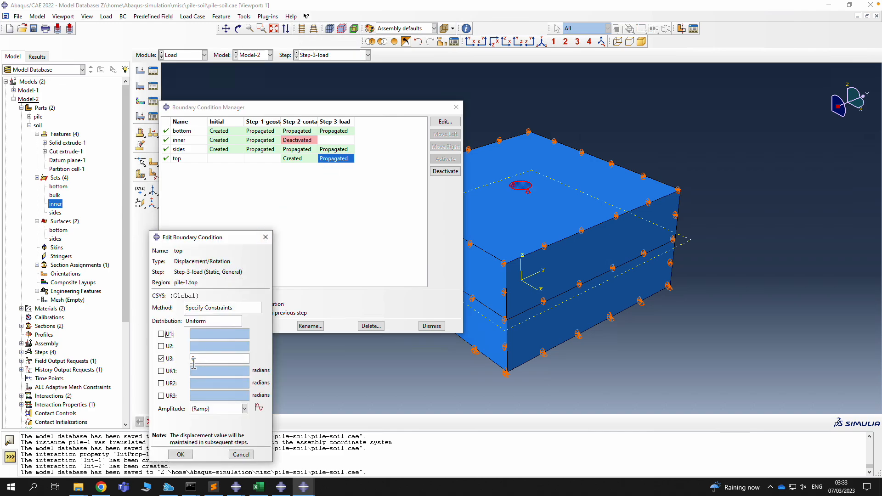
pyautogui.click(194, 360)
pyautogui.write('-0.1')
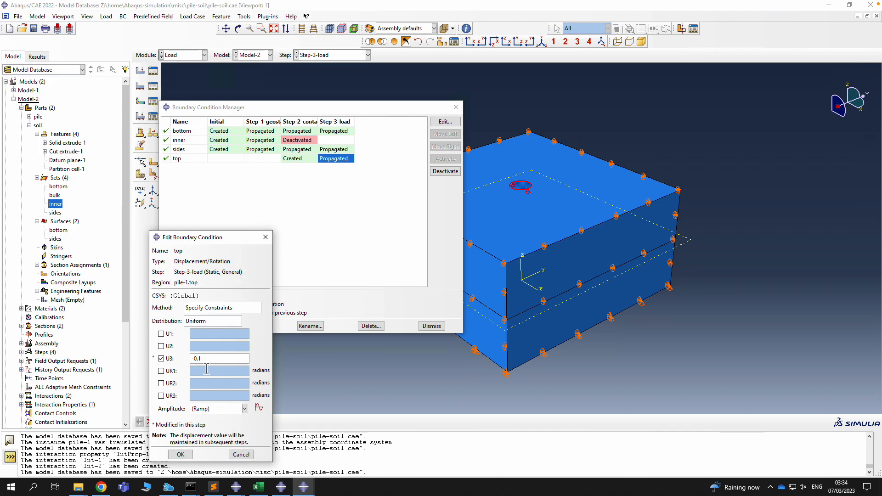
pyautogui.click(181, 454)
# Verify U3 stays 0 in the contact step and -0.1 in Step-3-load
pyautogui.doubleClick(297, 160)
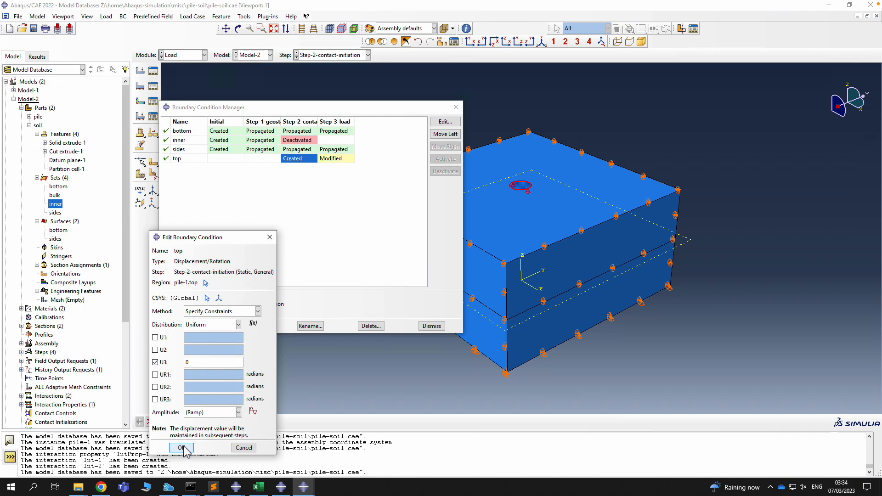
pyautogui.click(182, 448)
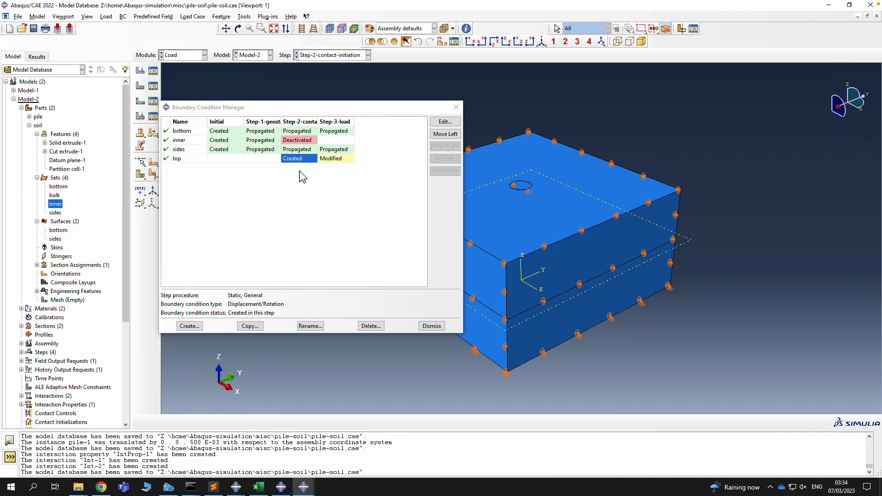
pyautogui.doubleClick(330, 159)
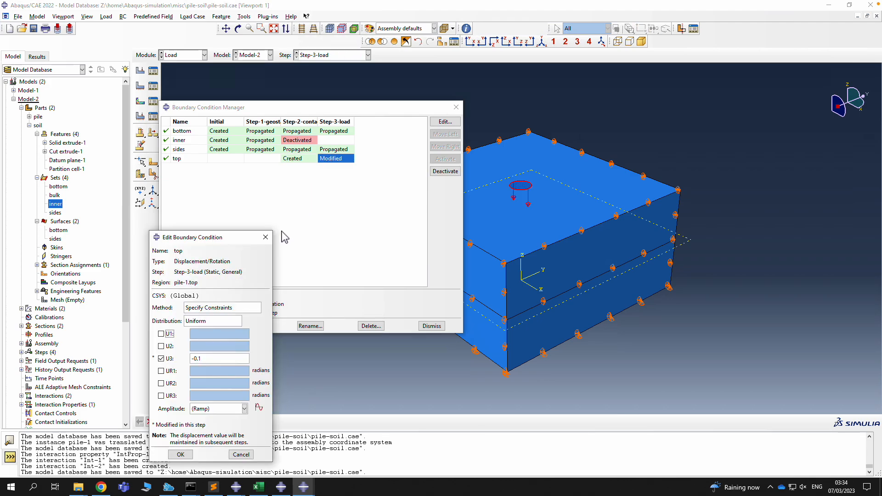
pyautogui.click(180, 455)
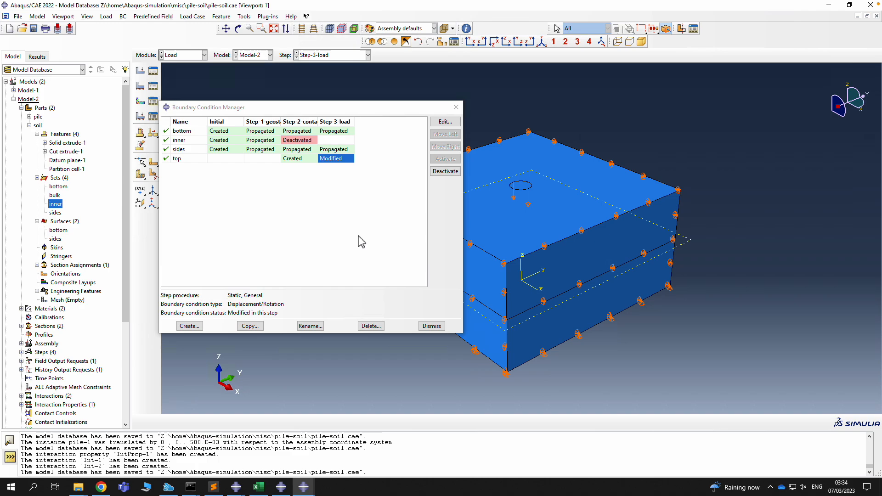
# Start a new load in Step-1-geostatic from the Load Manager
pyautogui.click(432, 326)
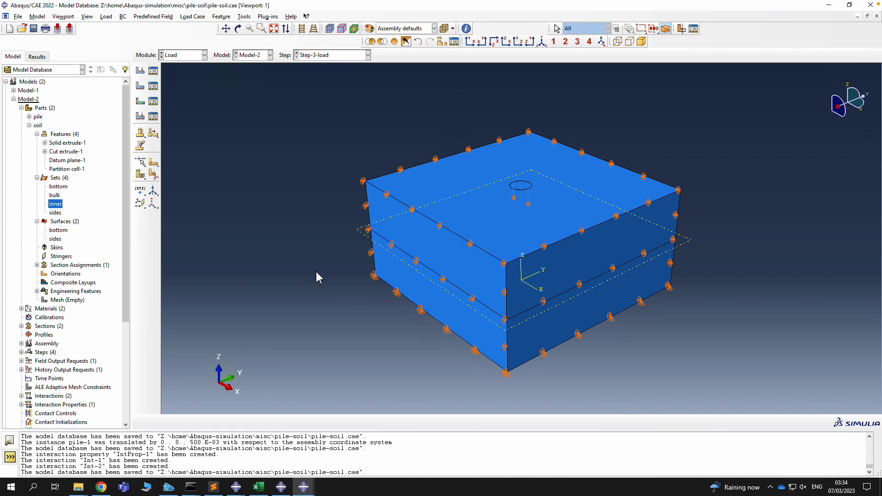
pyautogui.click(153, 70)
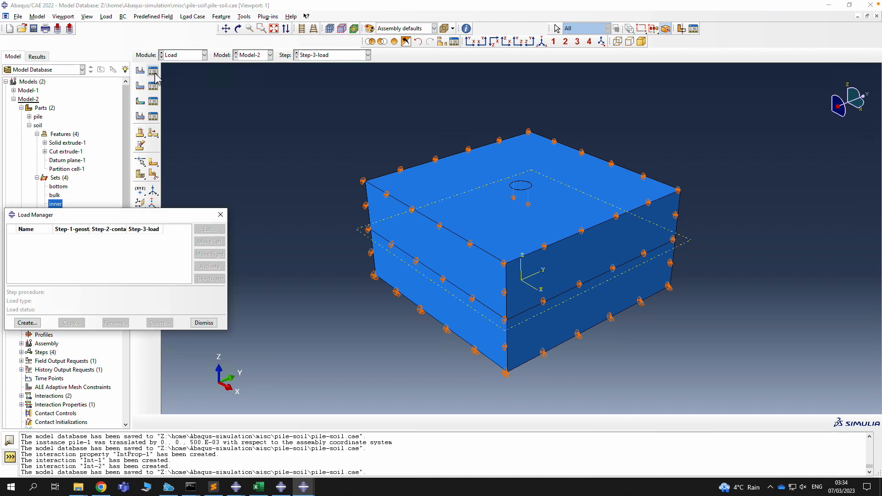
pyautogui.moveTo(191, 213); pyautogui.dragTo(317, 150)
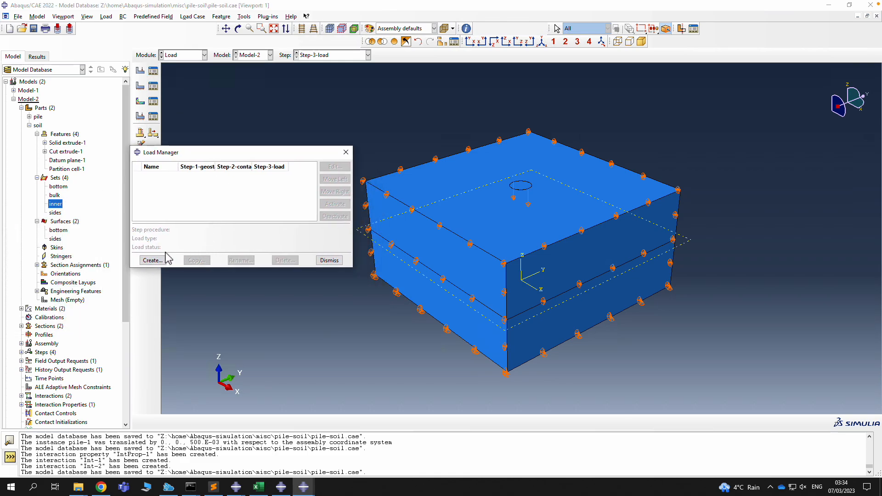
pyautogui.click(152, 260)
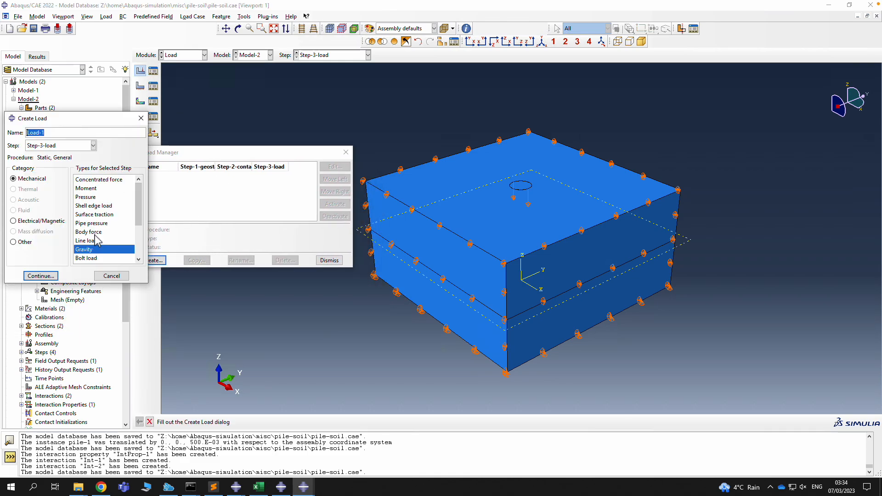
pyautogui.click(52, 146)
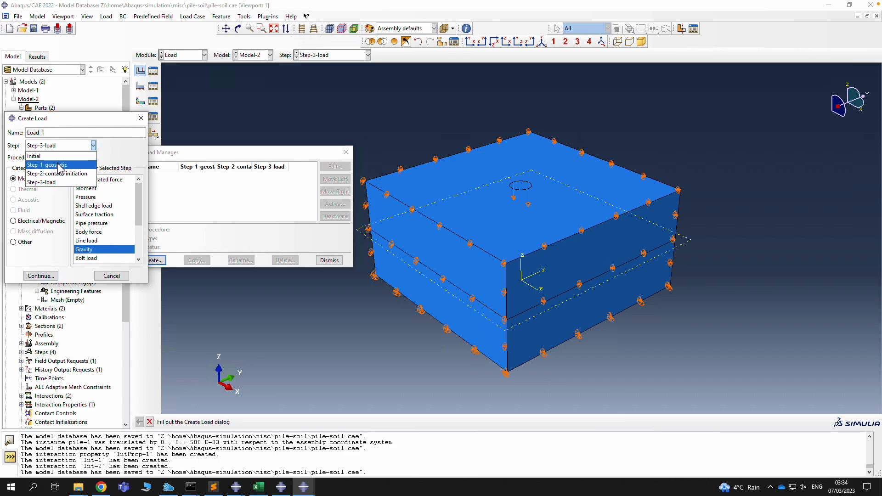
pyautogui.click(52, 156)
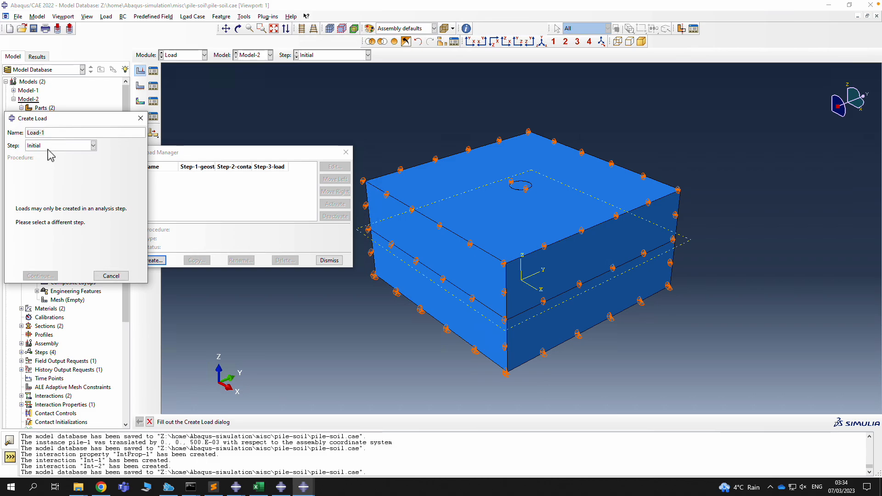
pyautogui.click(51, 146)
pyautogui.click(52, 166)
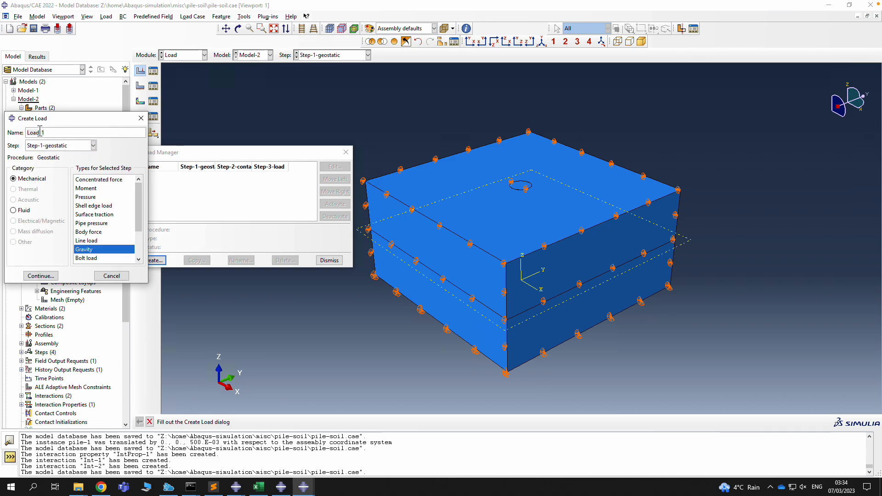
# Define gravity Load-1 with component 3 set to -9.81
pyautogui.moveTo(54, 136); pyautogui.dragTo(23, 134)
pyautogui.click(40, 275)
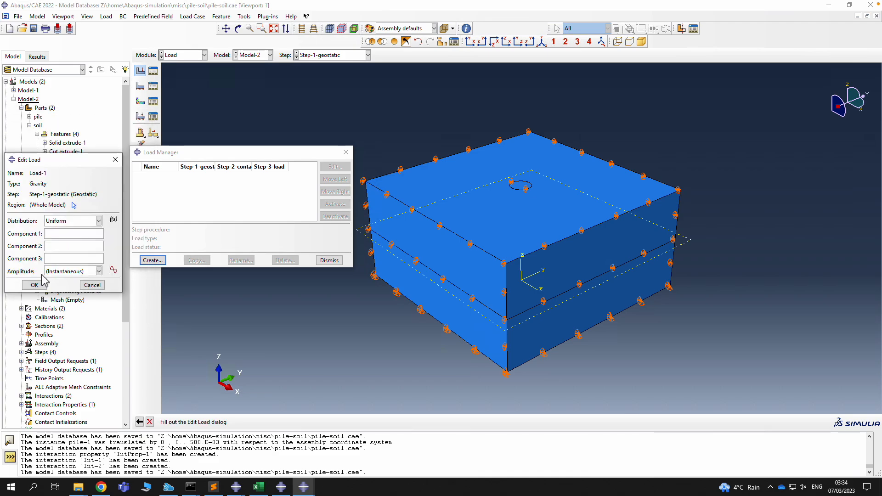
pyautogui.click(67, 257)
pyautogui.write('-9.81')
pyautogui.click(35, 285)
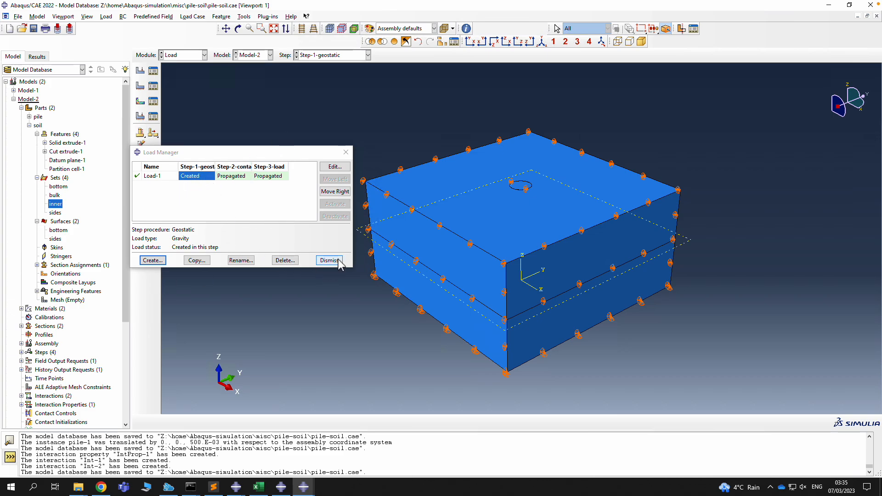
# Assign soil-1.bulk as Load-1's region and close the Load Manager
pyautogui.doubleClick(197, 176)
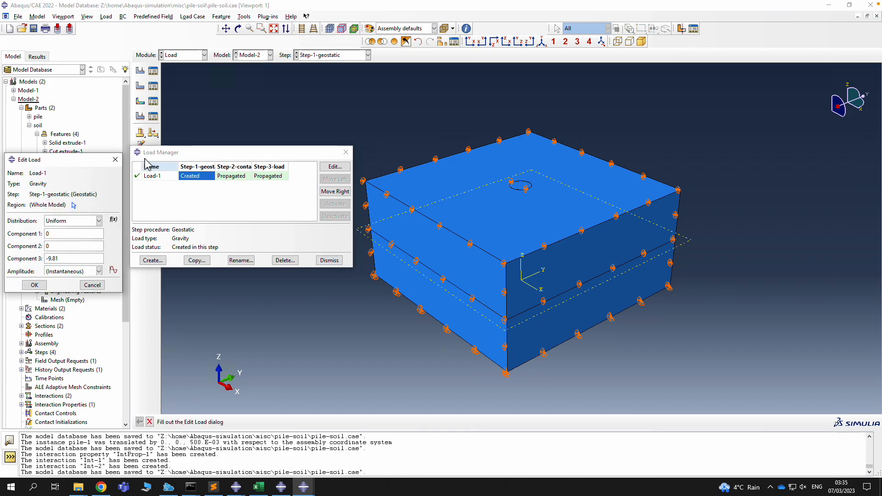
pyautogui.click(75, 205)
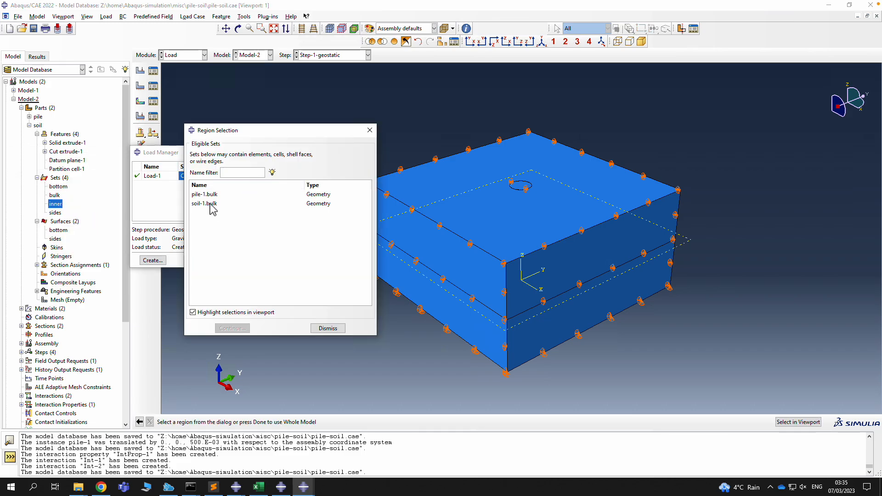
pyautogui.click(211, 203)
pyautogui.click(232, 327)
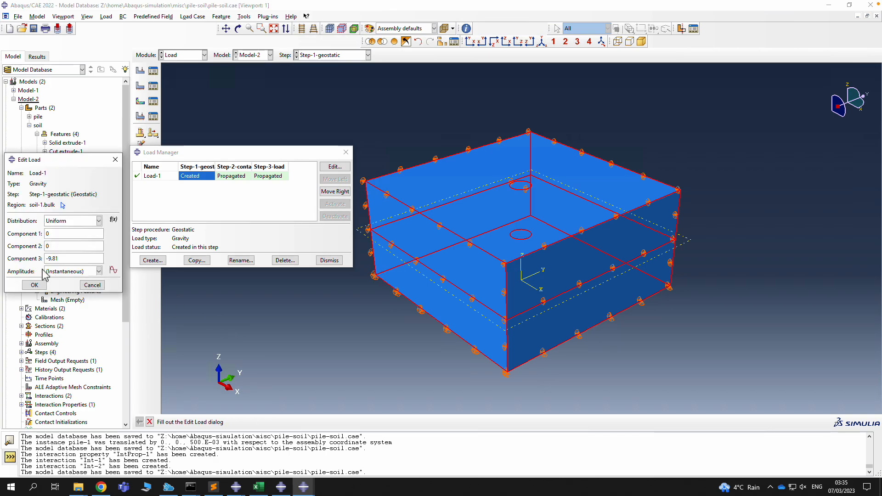
pyautogui.click(33, 285)
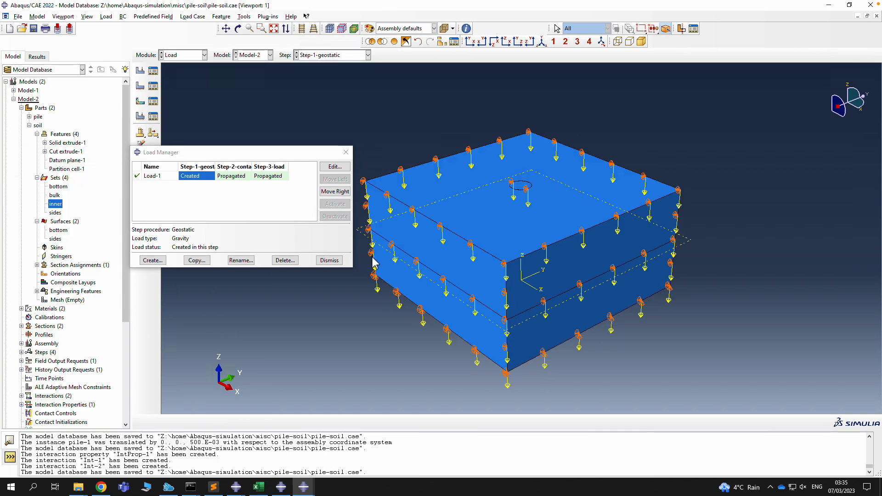
pyautogui.click(331, 261)
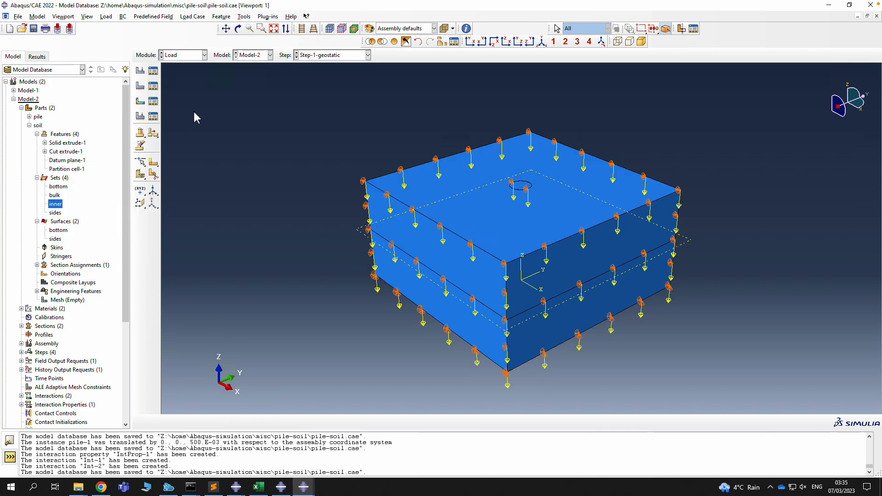
# Switch to the Mesh module on the pile part and seed it with global size 0.02
pyautogui.click(183, 55)
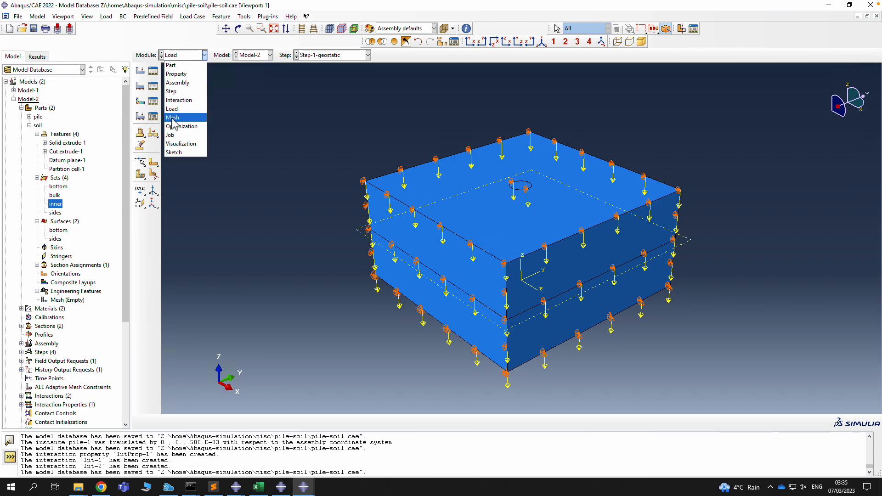
pyautogui.click(172, 118)
pyautogui.click(334, 55)
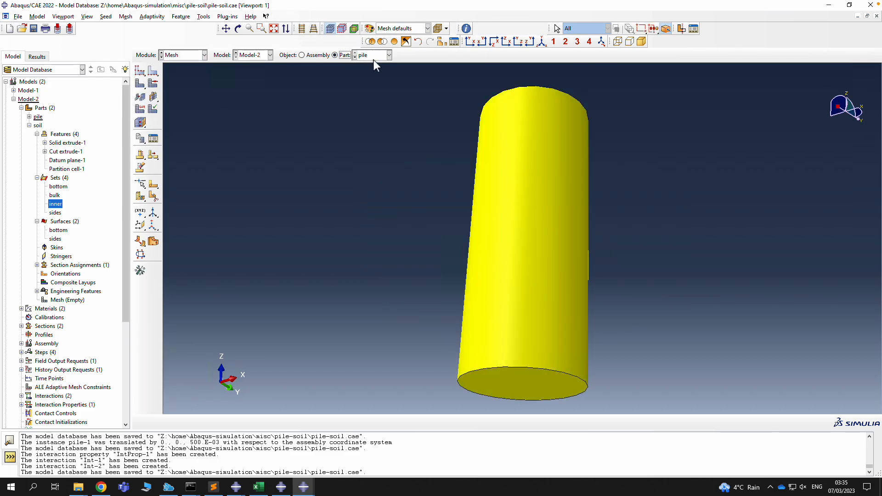
pyautogui.click(237, 28)
pyautogui.moveTo(478, 132); pyautogui.dragTo(512, 272)
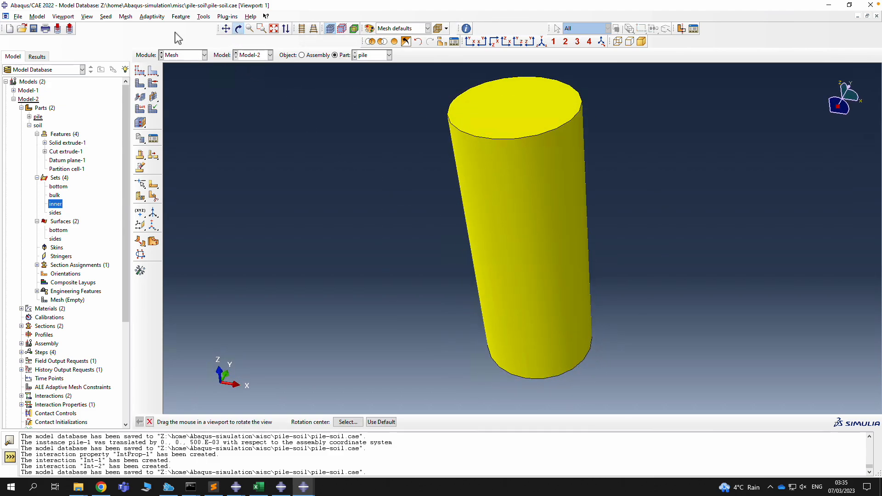
pyautogui.click(106, 16)
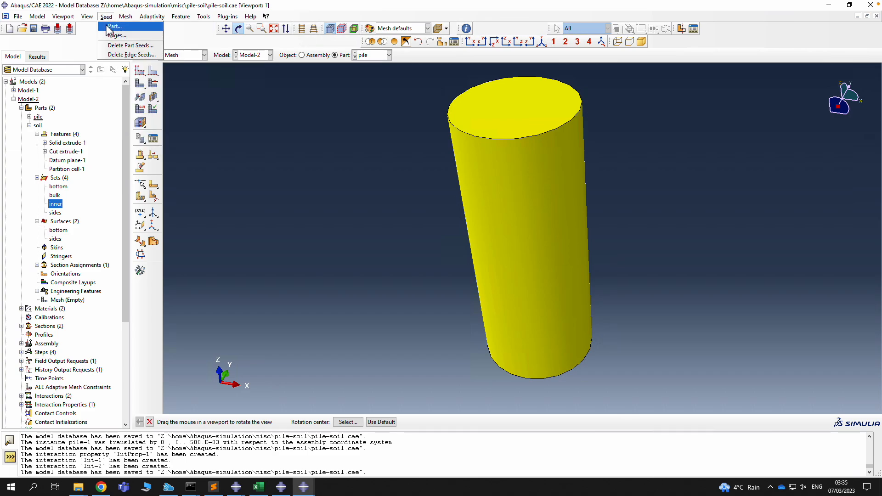
pyautogui.click(110, 26)
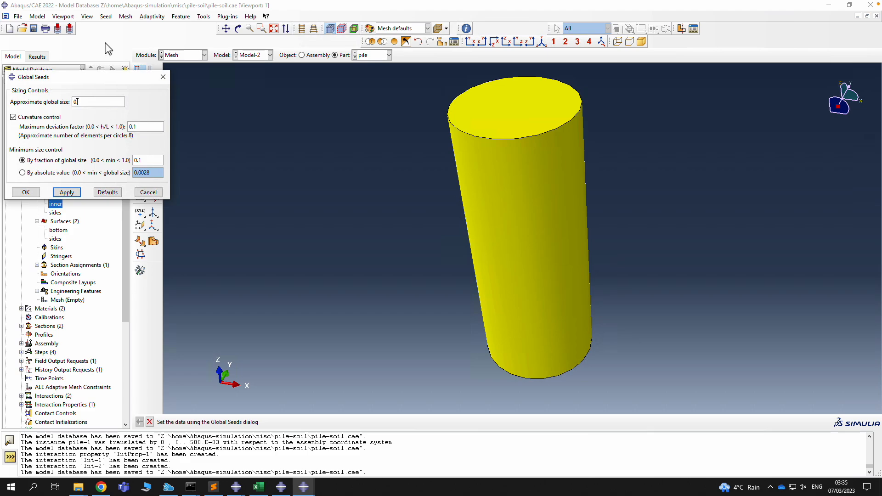
pyautogui.click(66, 192)
pyautogui.click(26, 195)
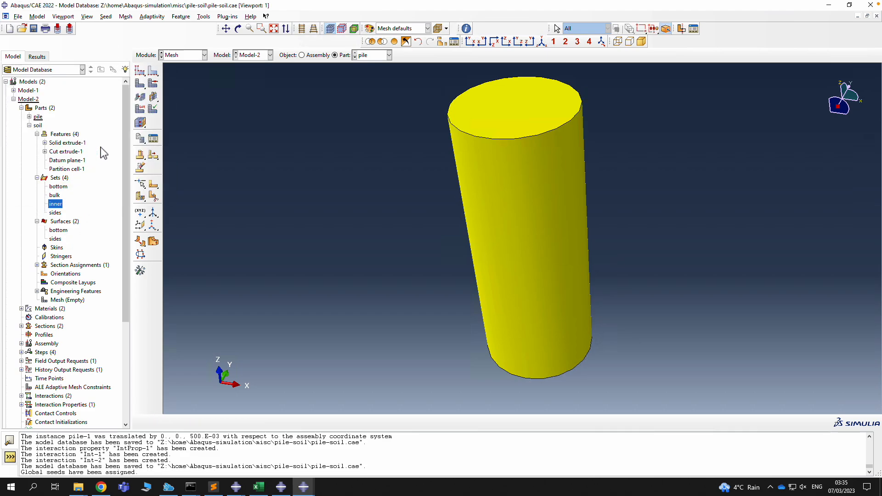
# Mesh the pile part, generating 3000 elements
pyautogui.click(126, 16)
pyautogui.click(146, 64)
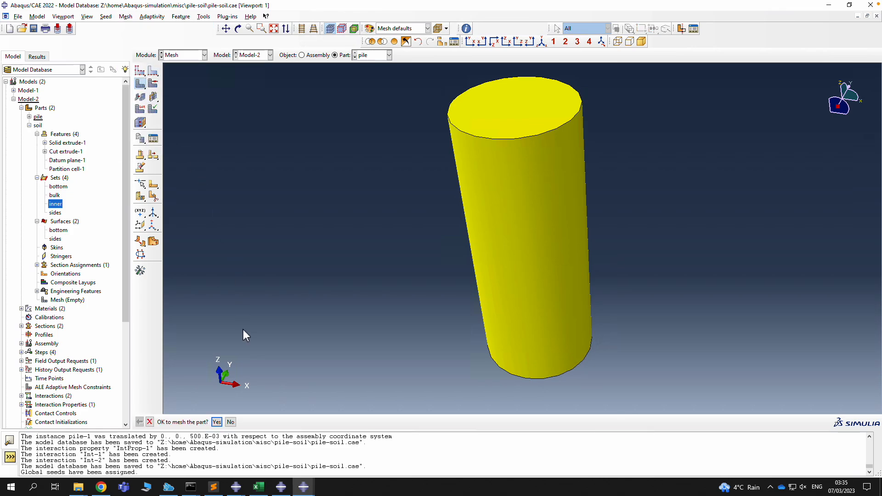
pyautogui.click(218, 424)
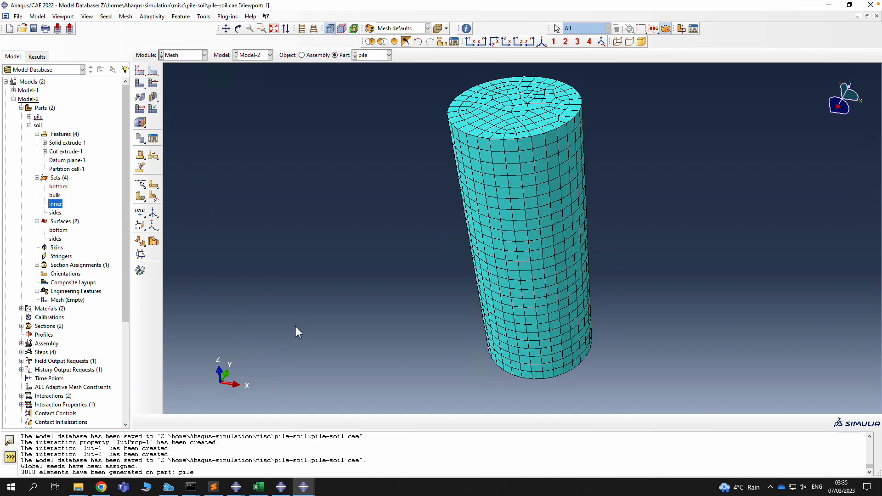
pyautogui.click(126, 16)
# Switch the pile's mesh controls to the medial-axis sweep algorithm and delete the old mesh
pyautogui.click(141, 26)
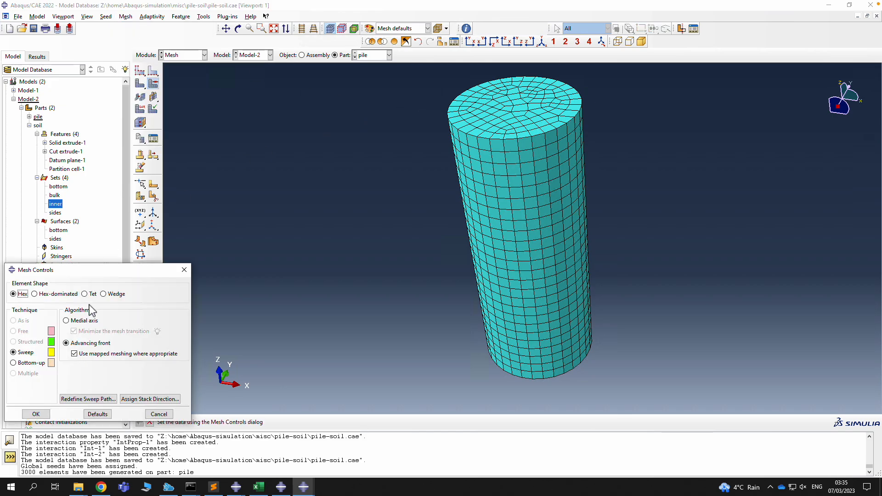
pyautogui.click(69, 321)
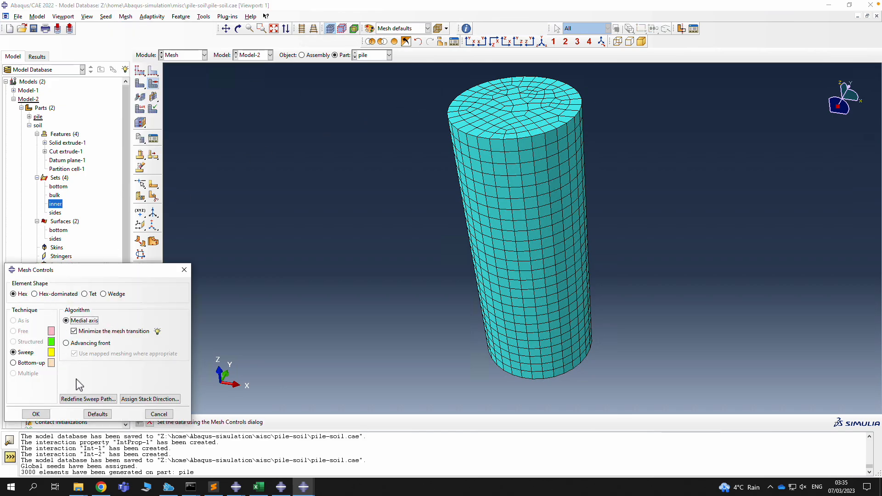
pyautogui.click(39, 415)
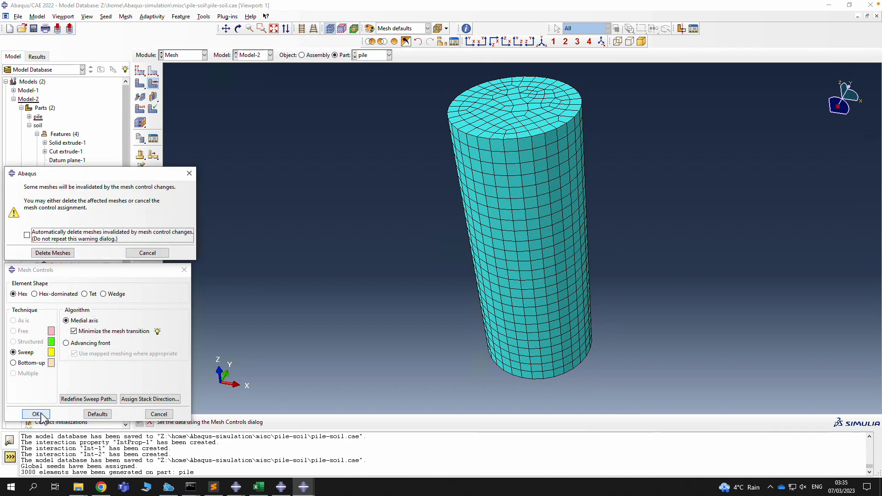
pyautogui.click(64, 232)
pyautogui.click(53, 254)
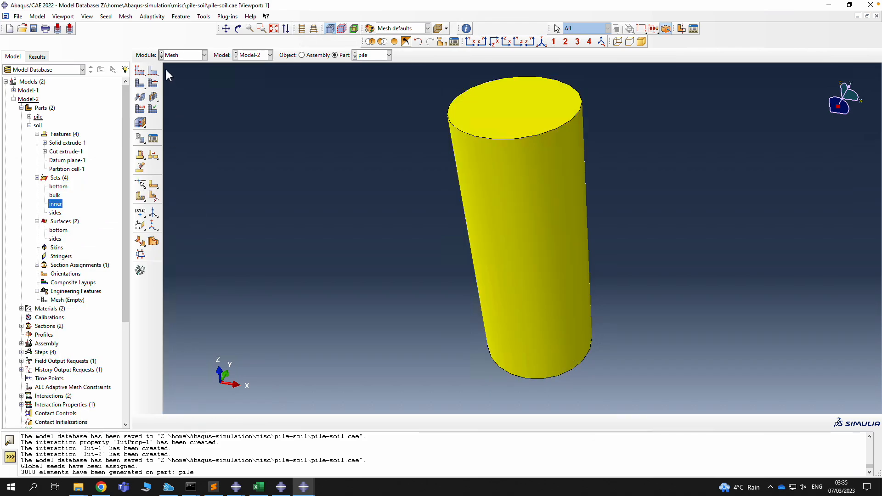
# Remesh the pile into 2500 hex elements and orbit to view its top face
pyautogui.click(125, 16)
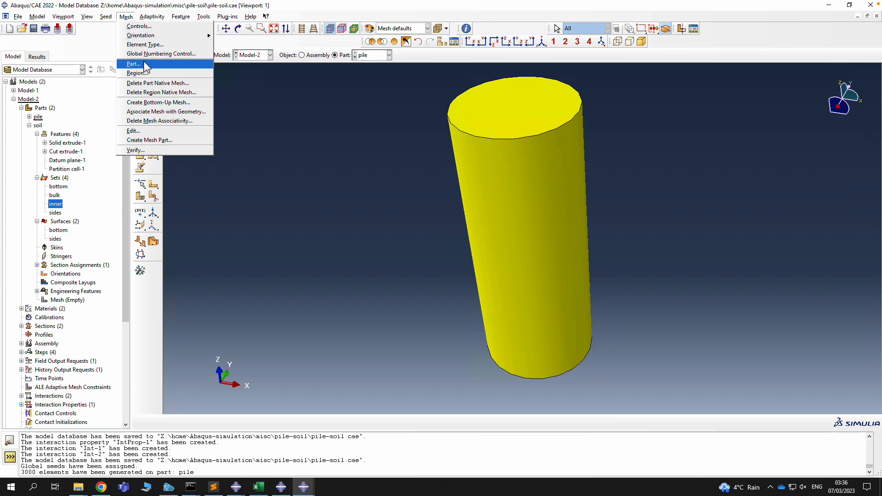
pyautogui.click(138, 63)
pyautogui.click(217, 421)
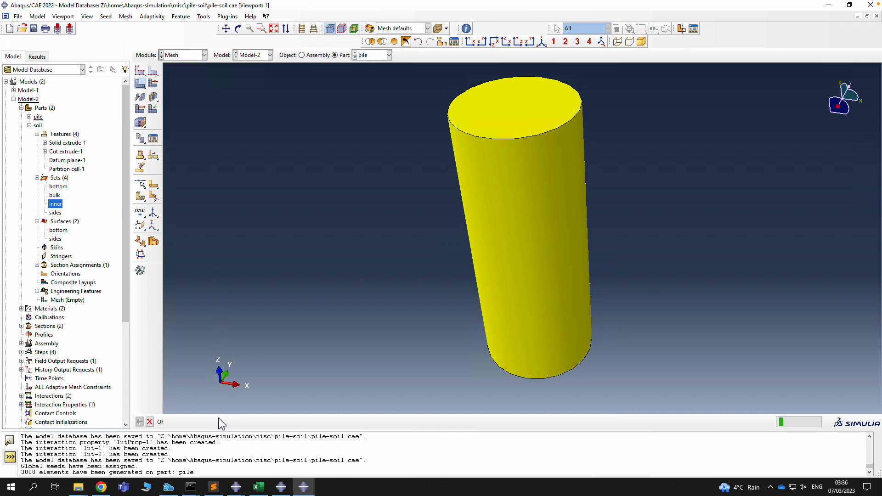
pyautogui.click(238, 29)
pyautogui.moveTo(494, 148); pyautogui.dragTo(498, 211)
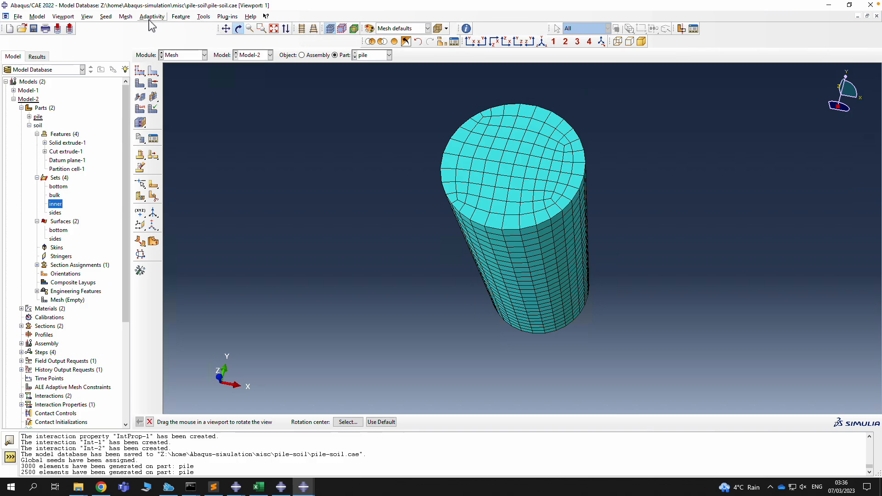
# Give the pile a 0.1 global seed size and mesh it
pyautogui.click(105, 17)
pyautogui.click(120, 28)
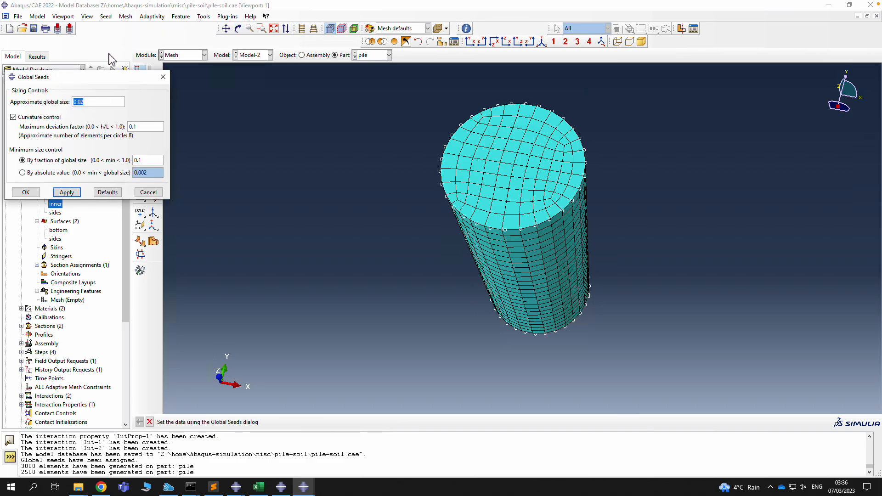
pyautogui.write('0.1')
pyautogui.click(73, 193)
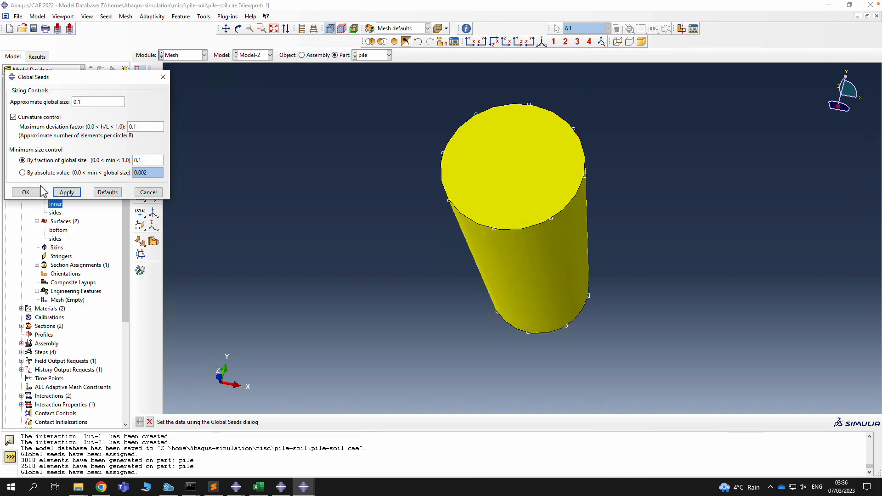
pyautogui.click(26, 193)
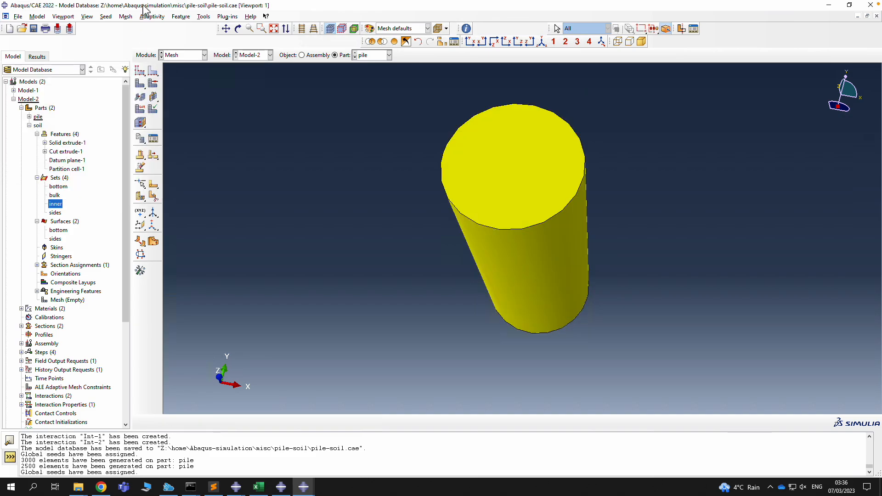
pyautogui.click(125, 17)
pyautogui.click(135, 64)
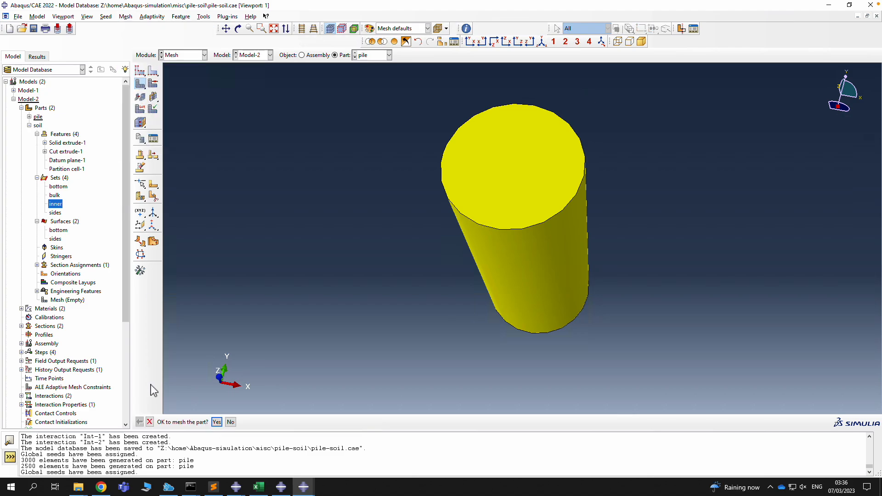
pyautogui.click(219, 423)
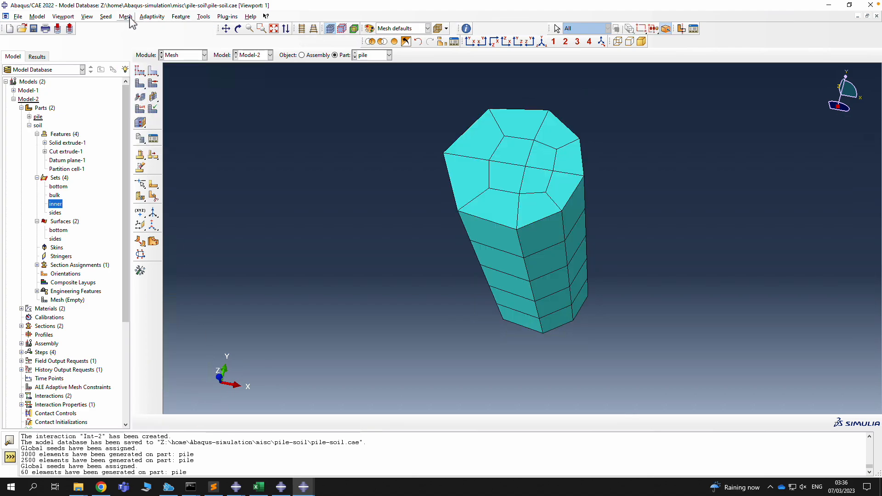
# Reseed the pile at a 0.05 global size and remesh it, giving 240 elements
pyautogui.click(105, 16)
pyautogui.click(120, 26)
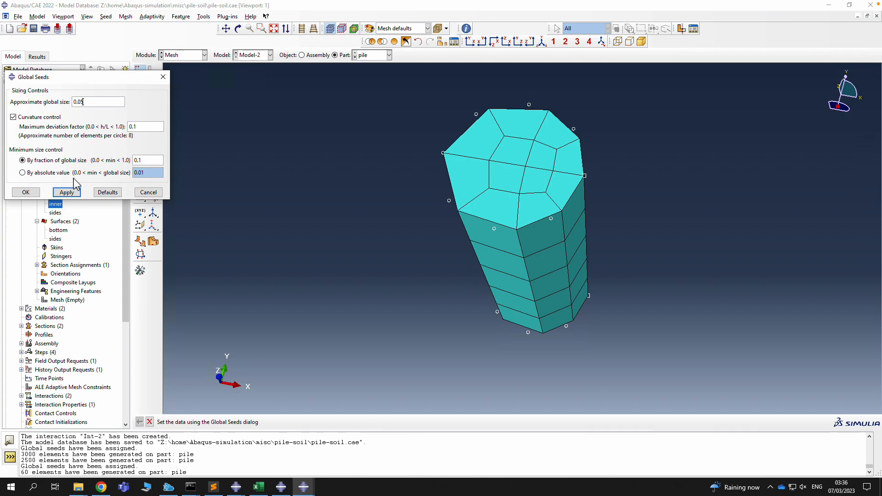
pyautogui.click(67, 192)
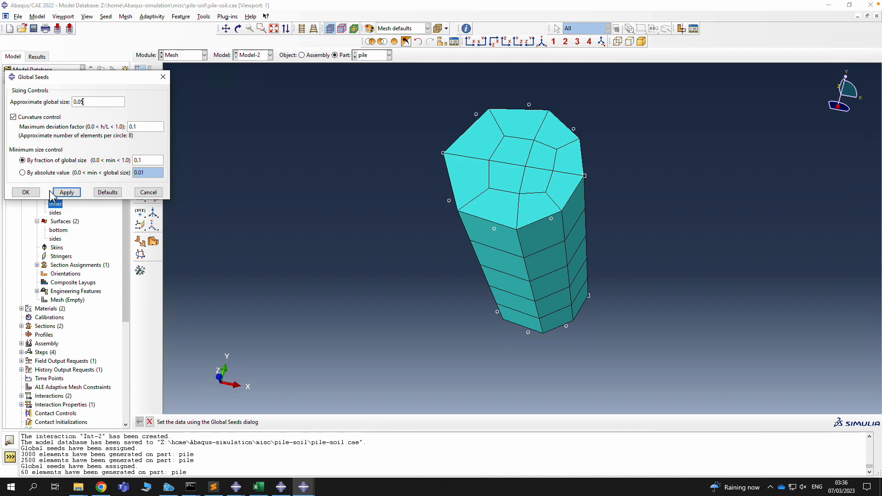
pyautogui.click(26, 192)
pyautogui.click(125, 16)
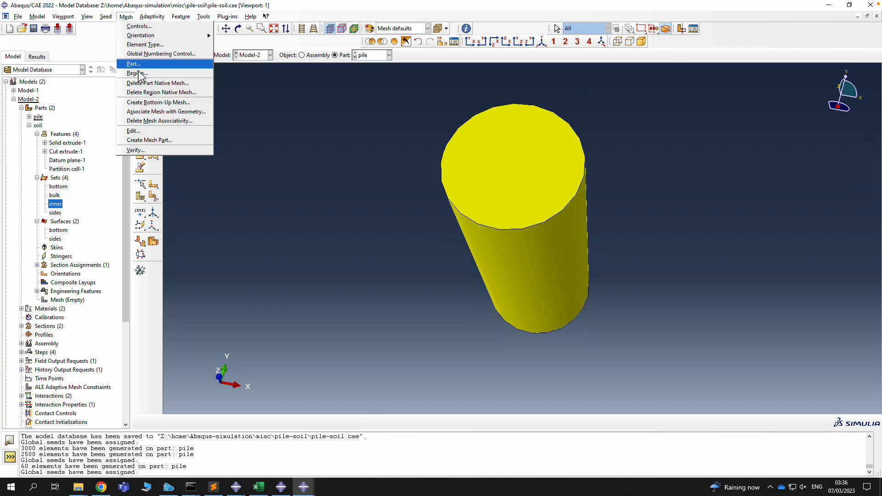
pyautogui.click(137, 64)
pyautogui.click(216, 422)
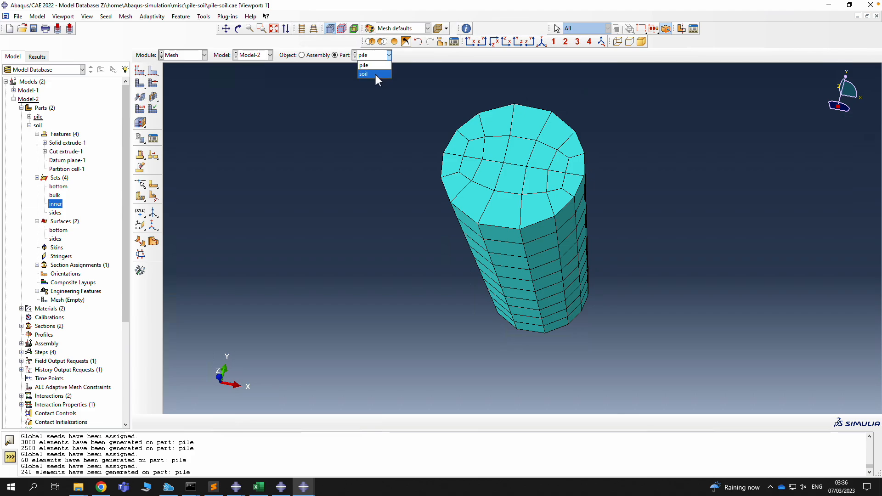
# Make the soil the current part and give it a 0.1 global seed size
pyautogui.click(376, 74)
pyautogui.click(106, 17)
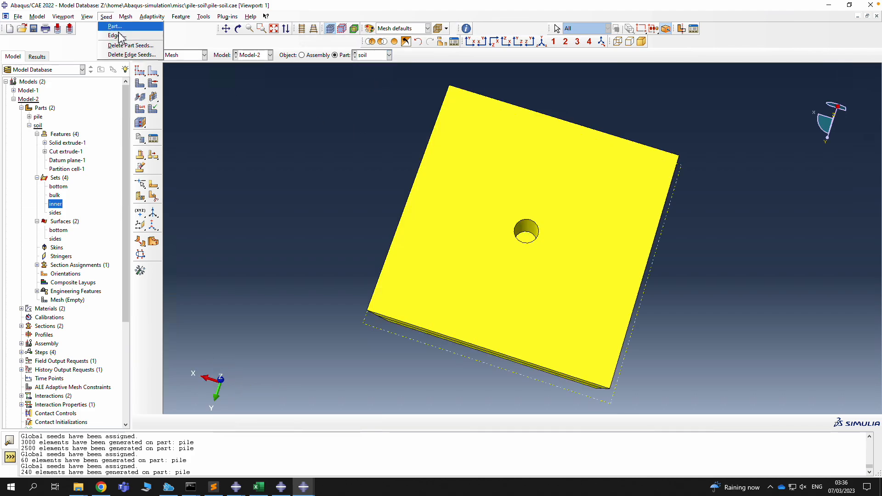
pyautogui.click(121, 34)
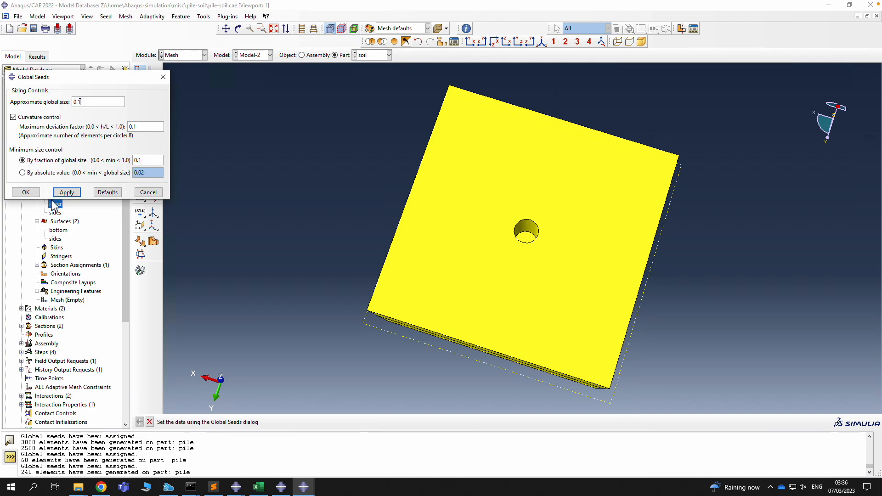
pyautogui.click(67, 192)
pyautogui.click(26, 192)
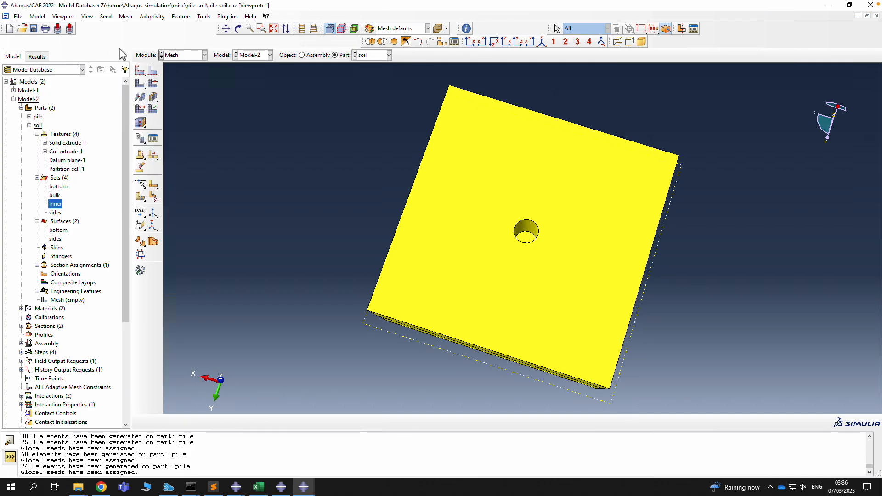
# Seed the inner hole edges at 0.05 and mesh the soil, producing 6950 elements
pyautogui.click(106, 16)
pyautogui.click(122, 44)
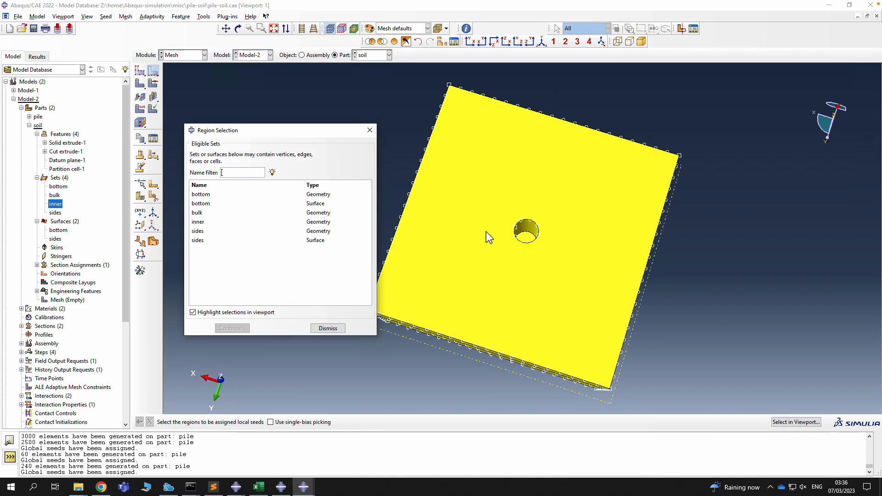
pyautogui.click(202, 222)
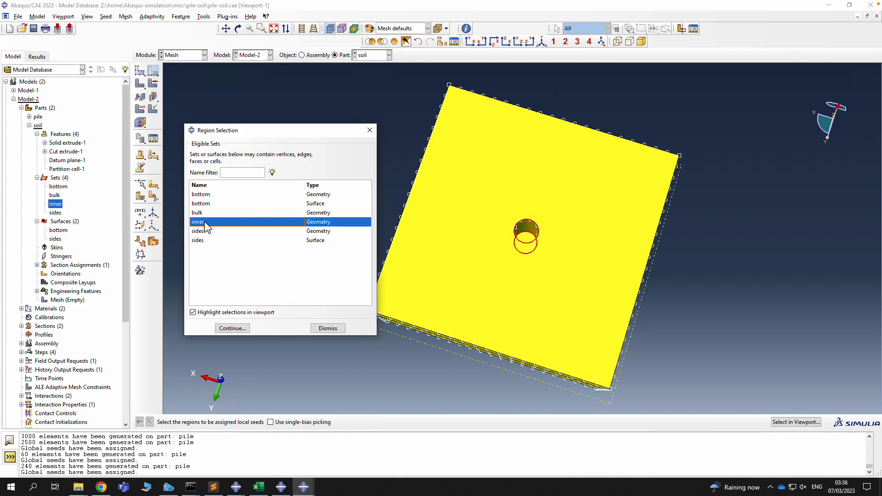
pyautogui.click(232, 328)
pyautogui.tripleClick(85, 170)
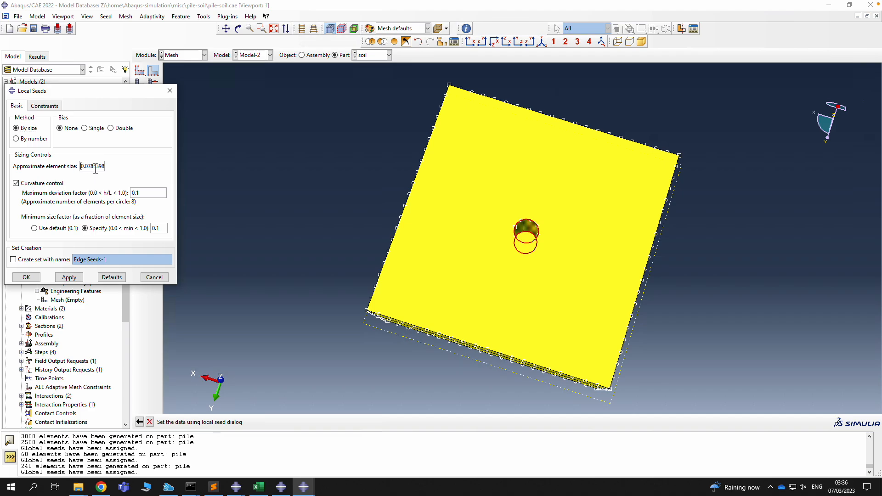
pyautogui.write('0.05')
pyautogui.click(69, 278)
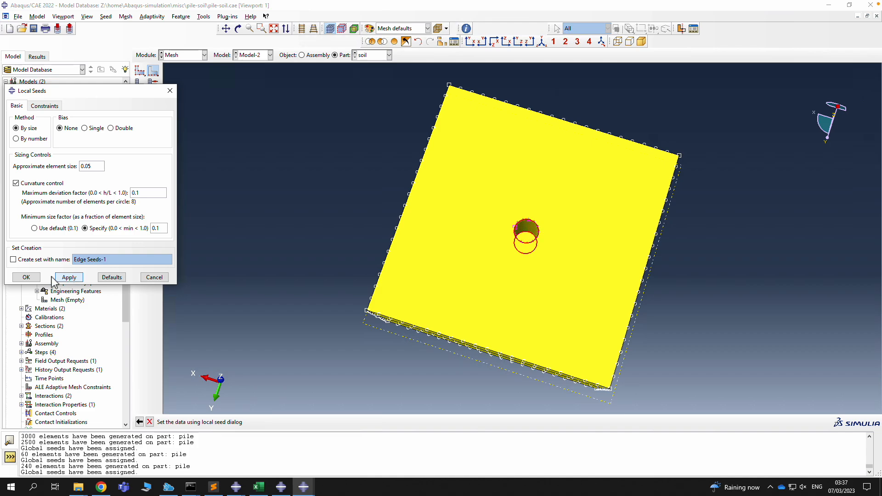
pyautogui.click(25, 278)
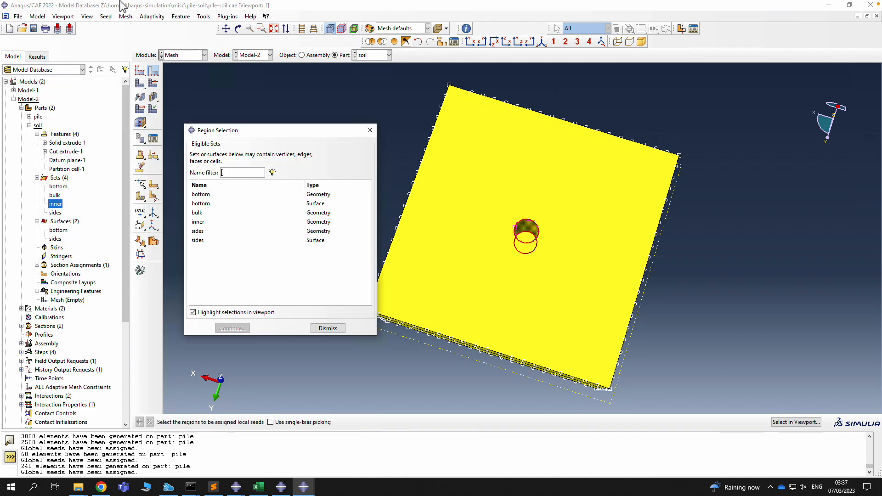
pyautogui.click(125, 17)
pyautogui.click(133, 64)
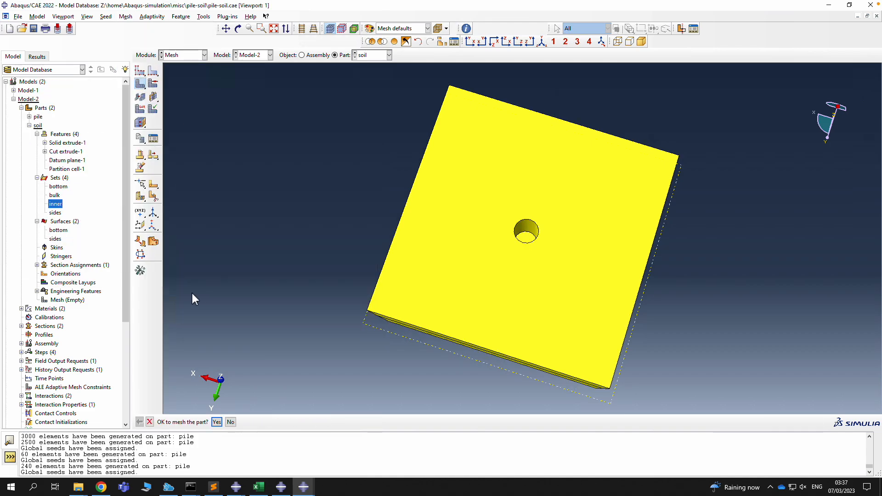
pyautogui.click(220, 422)
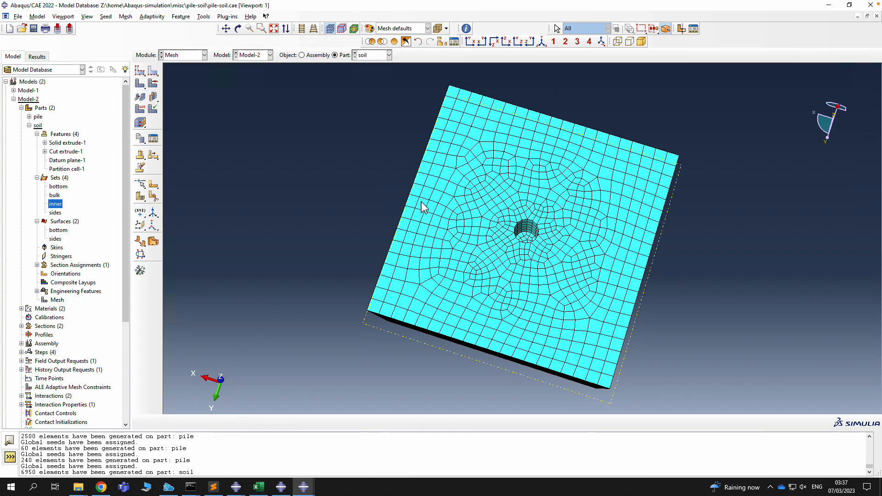
# Apply medial-axis sweep mesh controls to all cells of the soil block
pyautogui.click(124, 18)
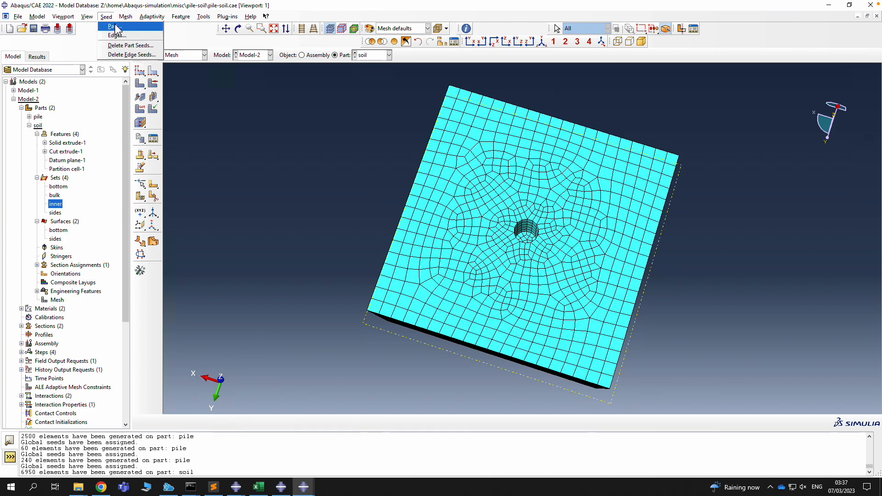
pyautogui.click(138, 26)
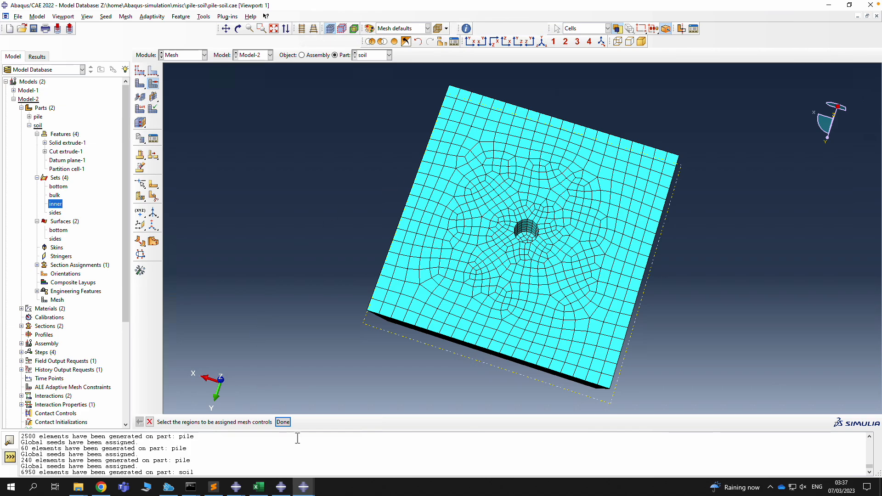
pyautogui.moveTo(303, 176); pyautogui.dragTo(726, 391)
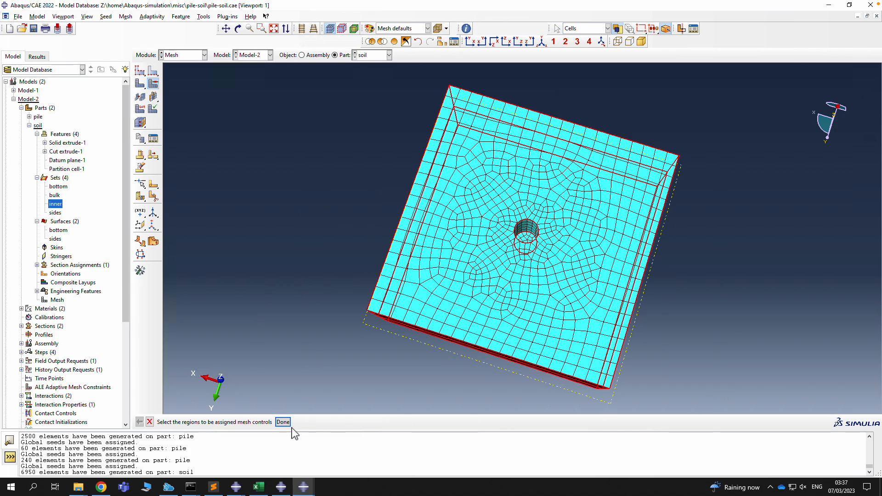
pyautogui.click(282, 422)
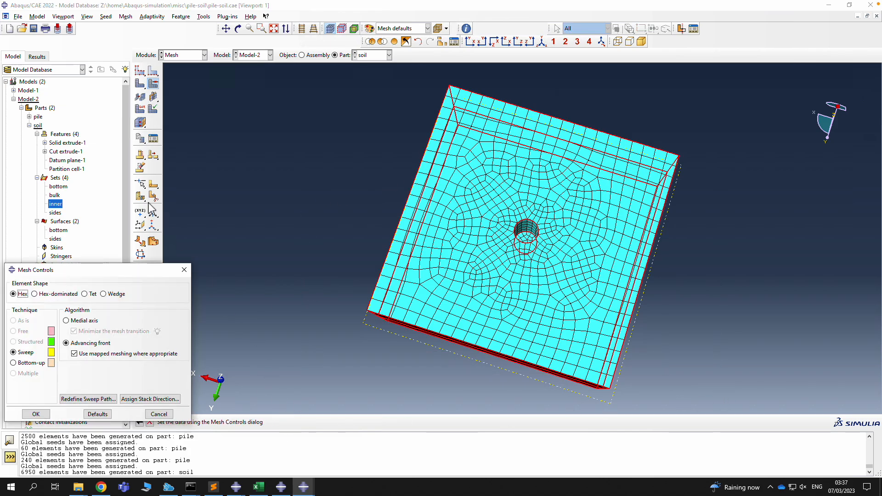
pyautogui.click(84, 320)
pyautogui.click(36, 414)
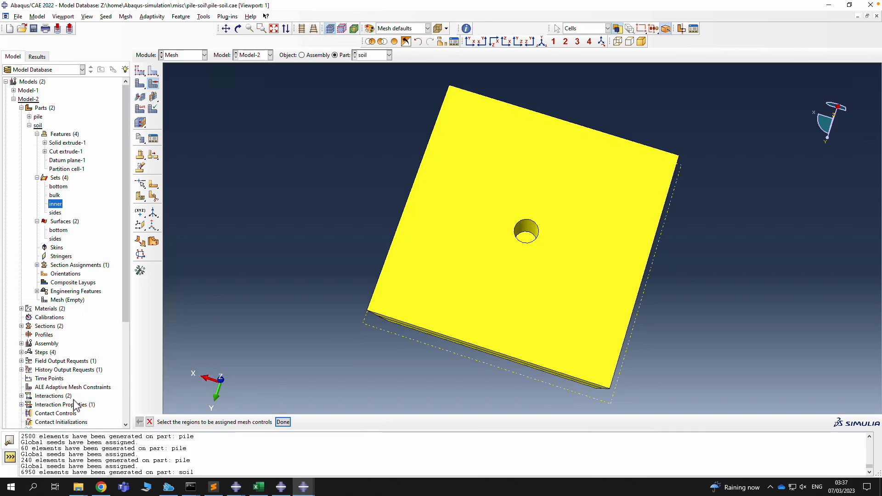
pyautogui.click(283, 421)
# Remesh the soil part, yielding 4670 elements refined around the pile hole
pyautogui.click(126, 17)
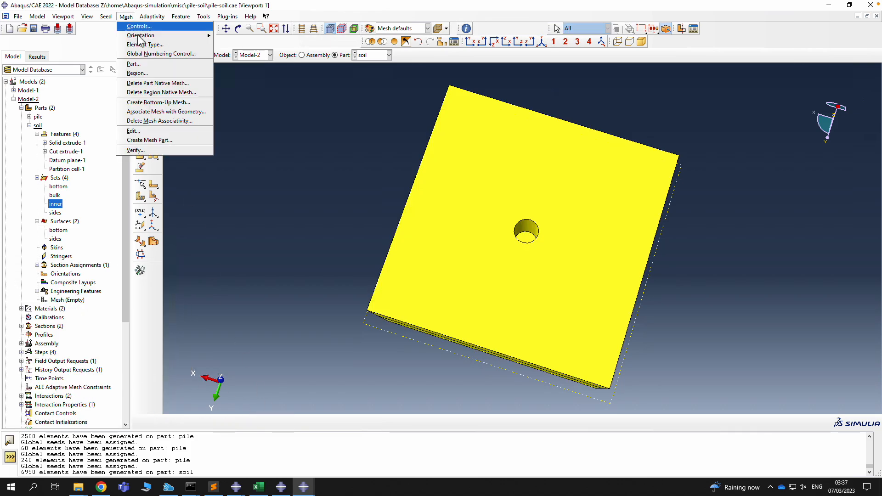
pyautogui.click(135, 64)
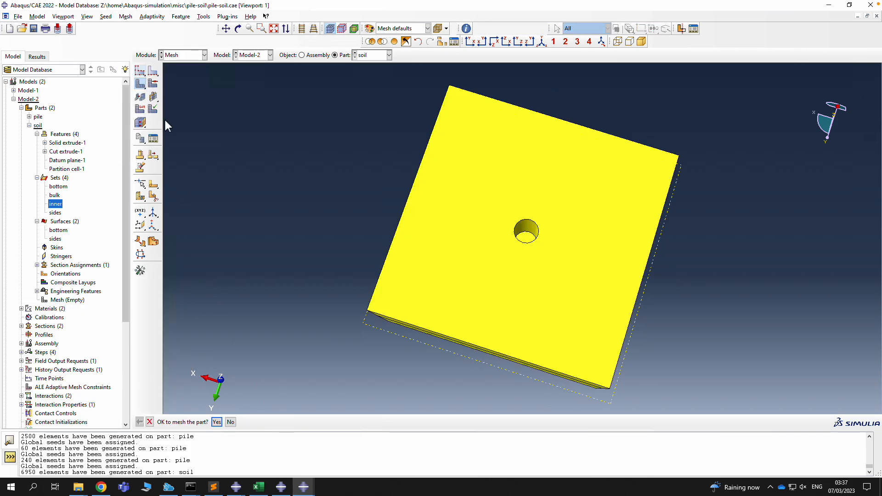
pyautogui.click(217, 422)
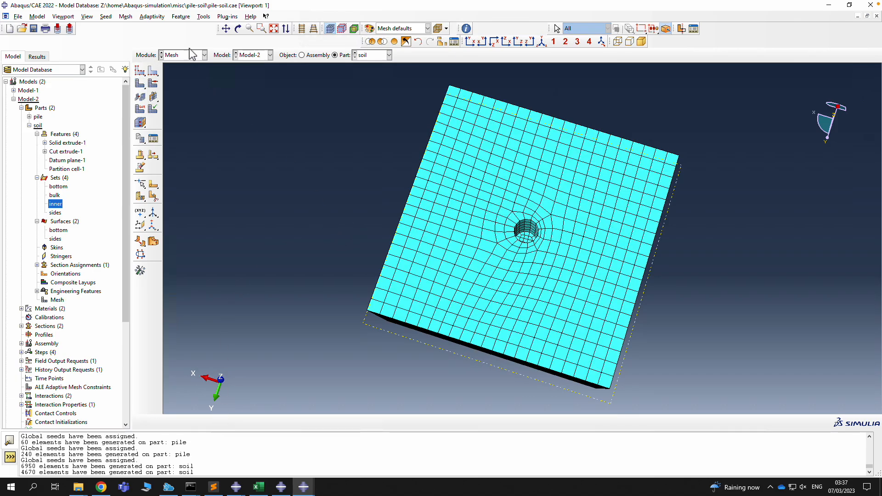
pyautogui.click(238, 29)
# Save the model database and run a detailed mesh query on the whole soil part
pyautogui.moveTo(494, 278); pyautogui.dragTo(504, 224)
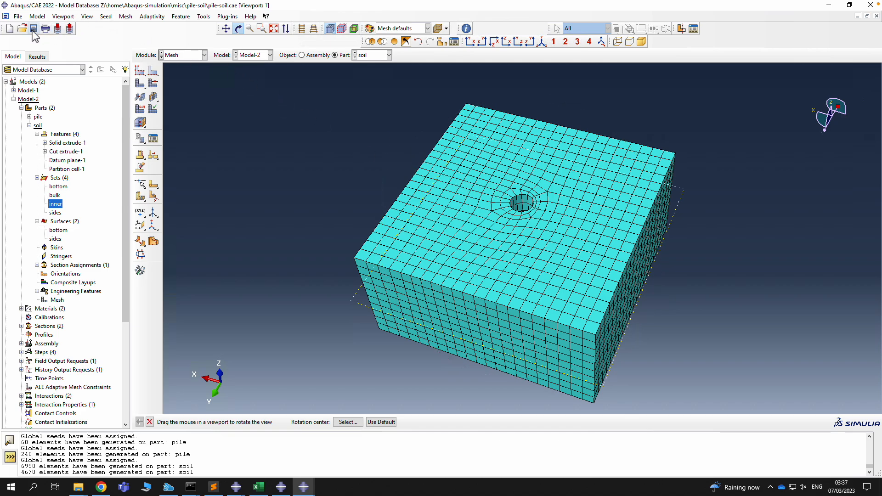
pyautogui.click(33, 29)
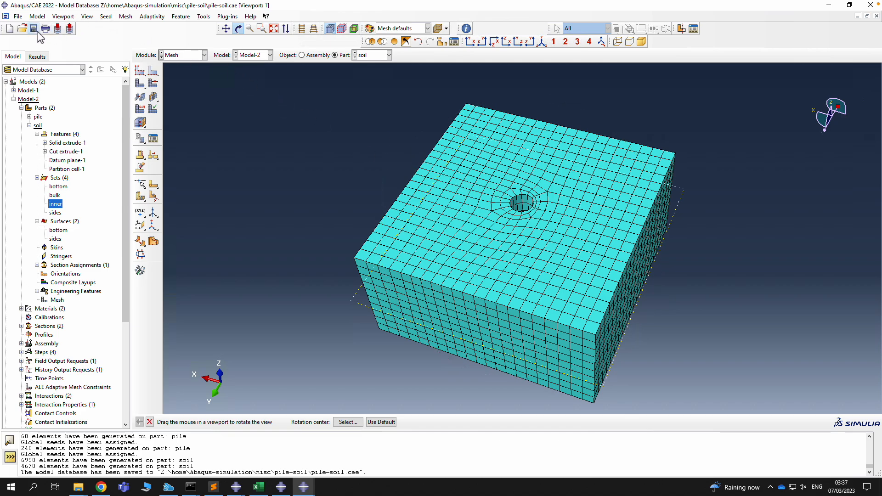
pyautogui.click(204, 16)
pyautogui.click(209, 109)
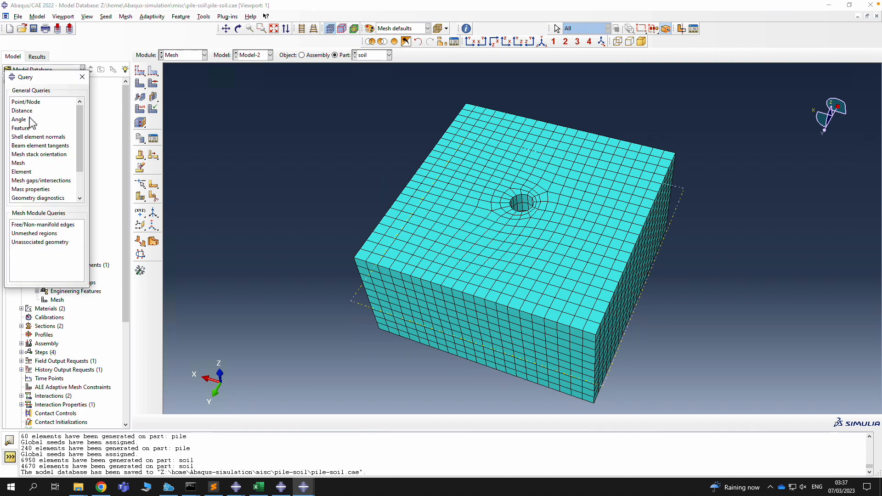
pyautogui.click(21, 163)
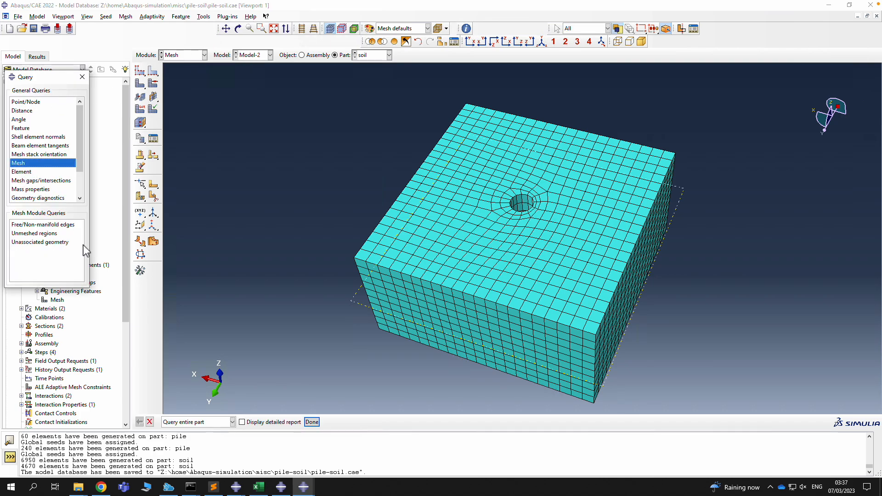
pyautogui.click(242, 422)
pyautogui.click(311, 422)
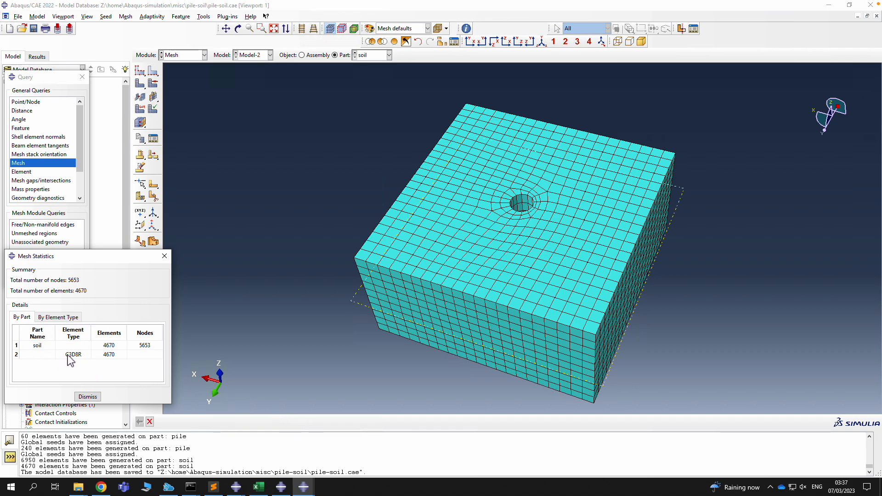
# Close the mesh statistics (5653 nodes, 4670 C3D8R elements) and keep soil as current part
pyautogui.click(164, 256)
pyautogui.click(82, 76)
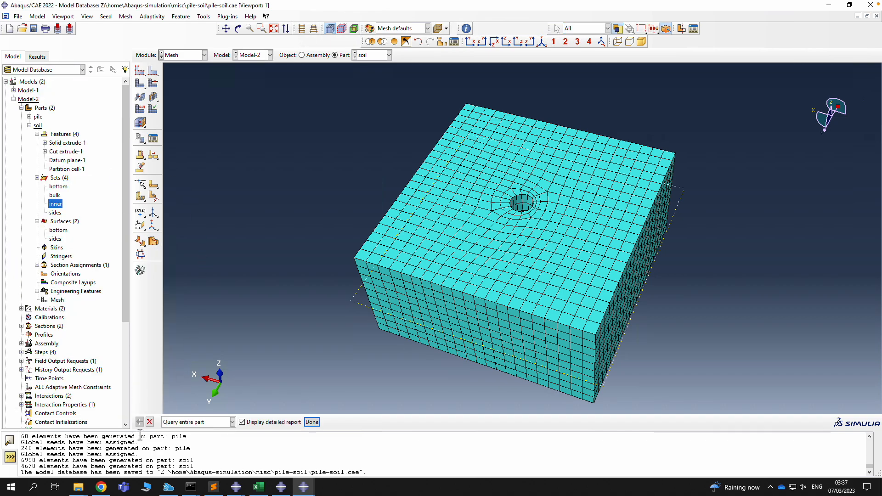
pyautogui.click(149, 422)
pyautogui.click(363, 56)
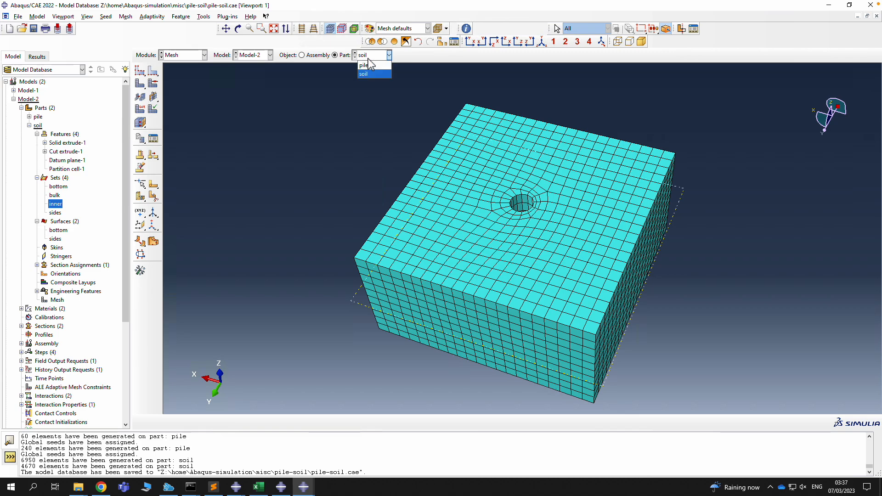
pyautogui.click(203, 56)
pyautogui.click(191, 55)
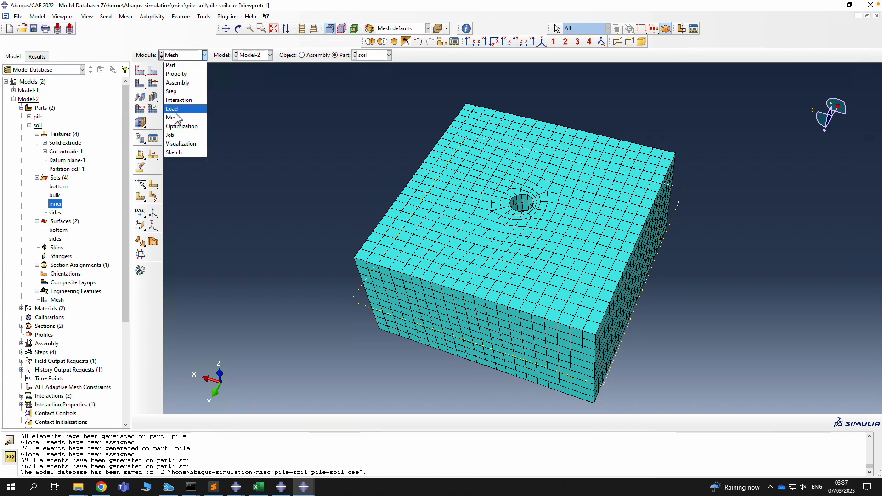
# In the Job module create job m2 for Model-2, submit it, and open its monitor
pyautogui.click(170, 135)
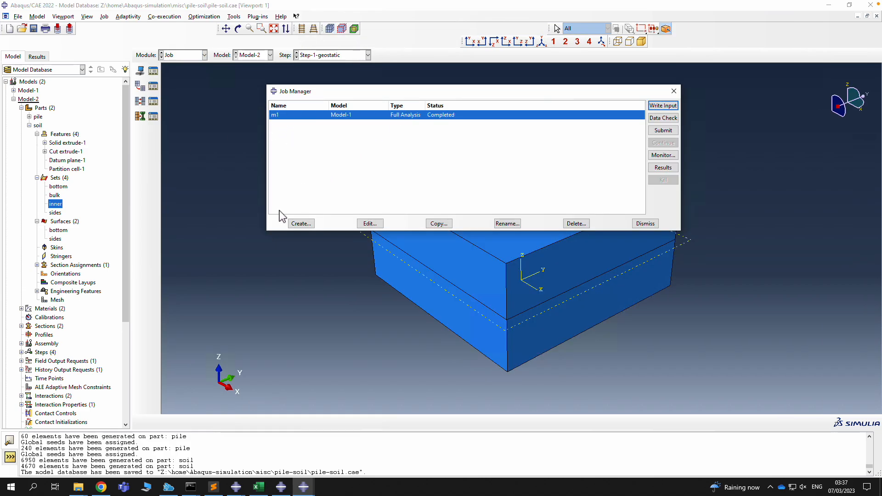
pyautogui.click(299, 224)
pyautogui.write('m')
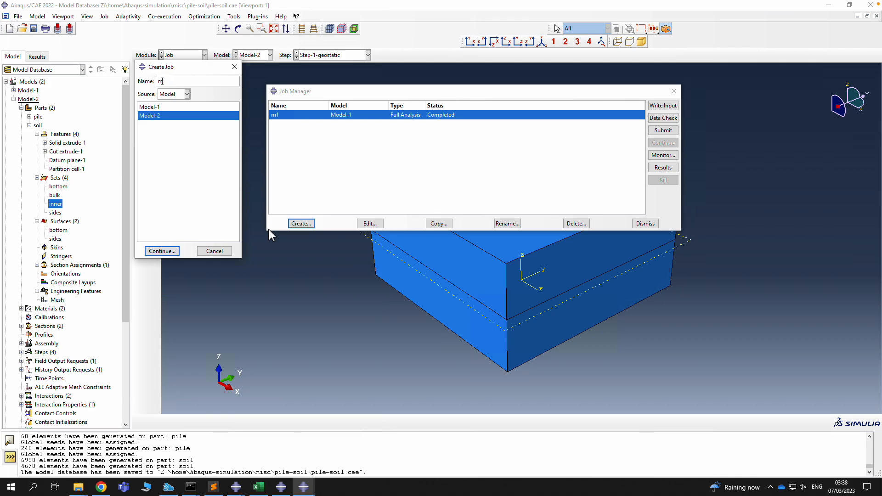
pyautogui.write('2')
pyautogui.click(162, 250)
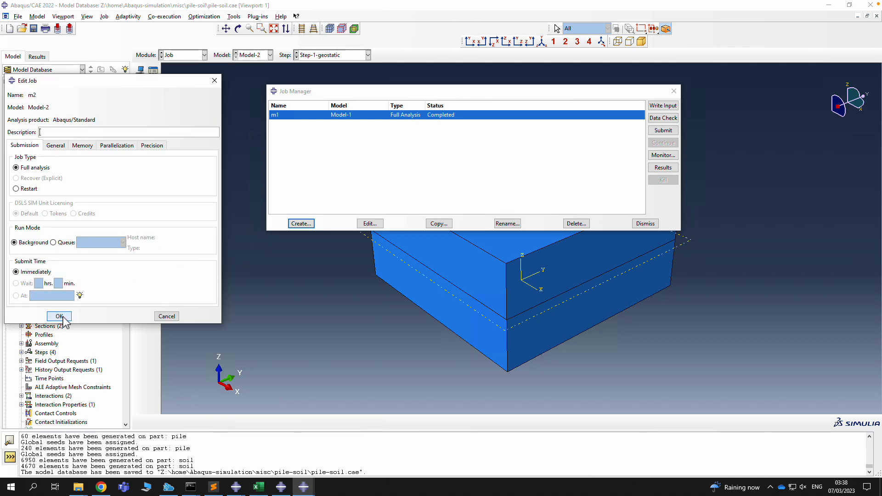
pyautogui.click(61, 316)
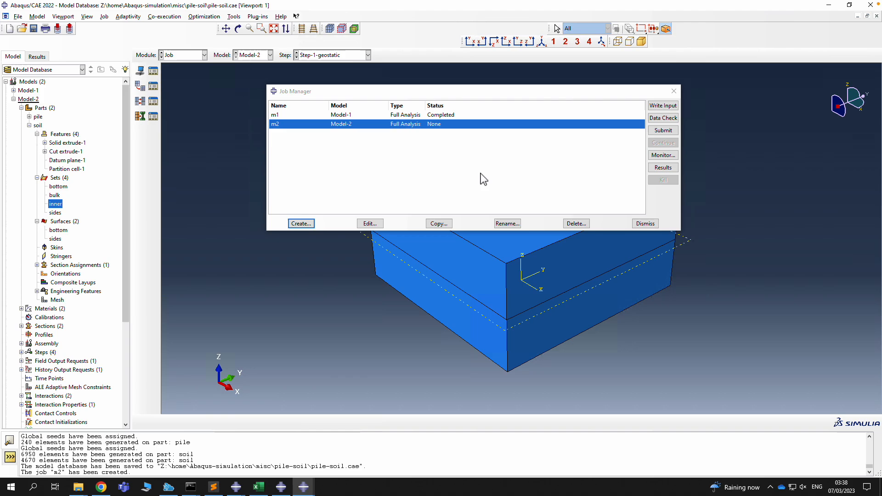
pyautogui.click(663, 131)
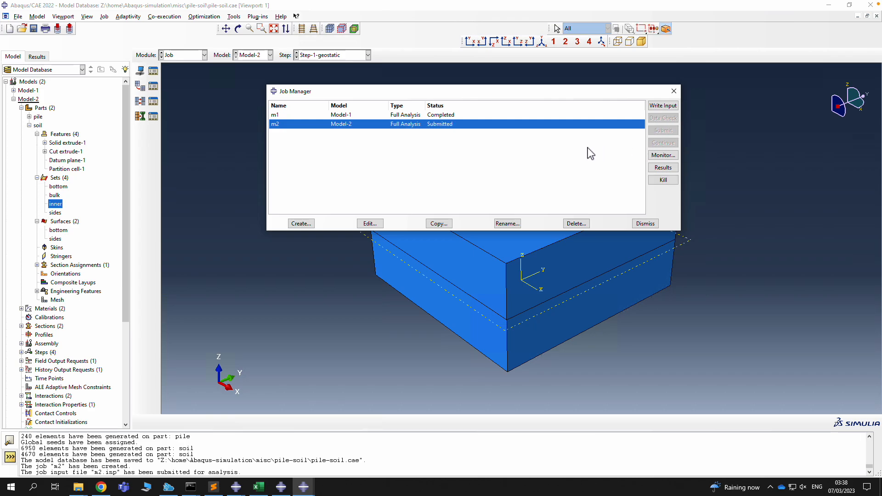
pyautogui.moveTo(674, 6)
pyautogui.click(660, 156)
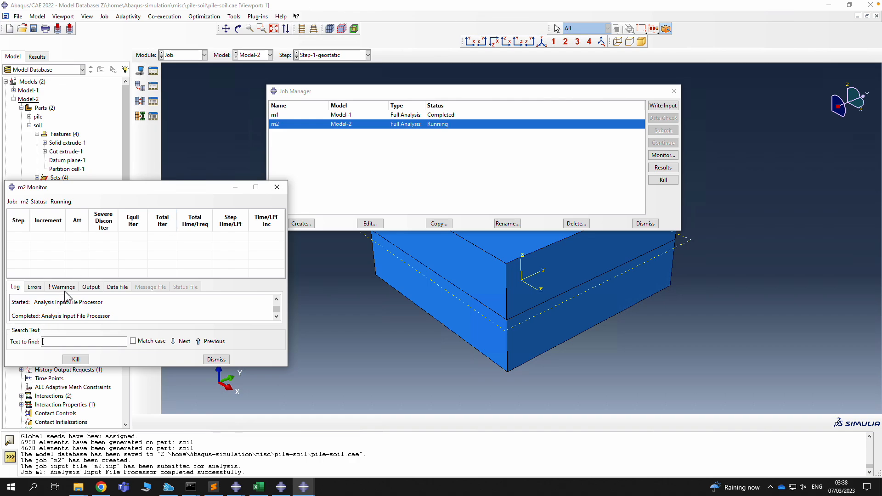
# Enlarge the m2 monitor and look through its Warnings, Output and Data File tabs
pyautogui.click(63, 287)
pyautogui.moveTo(160, 190); pyautogui.dragTo(239, 128)
pyautogui.moveTo(366, 307); pyautogui.dragTo(526, 389)
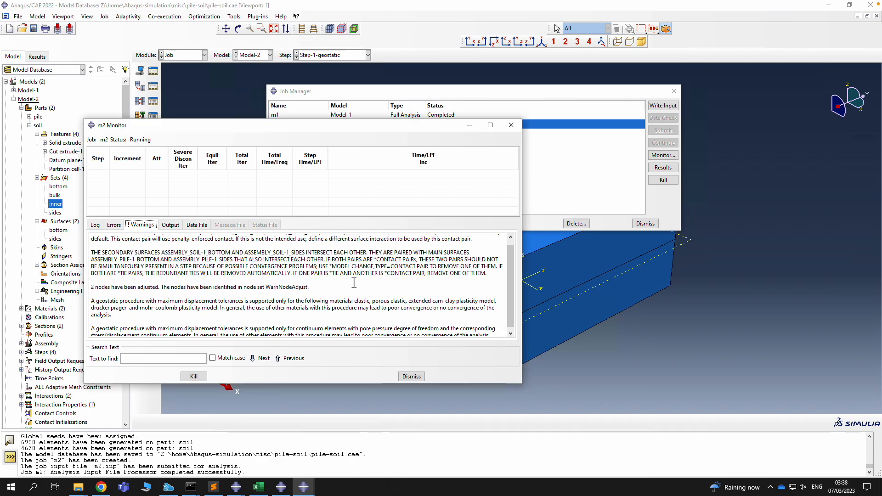
pyautogui.click(168, 225)
pyautogui.click(196, 225)
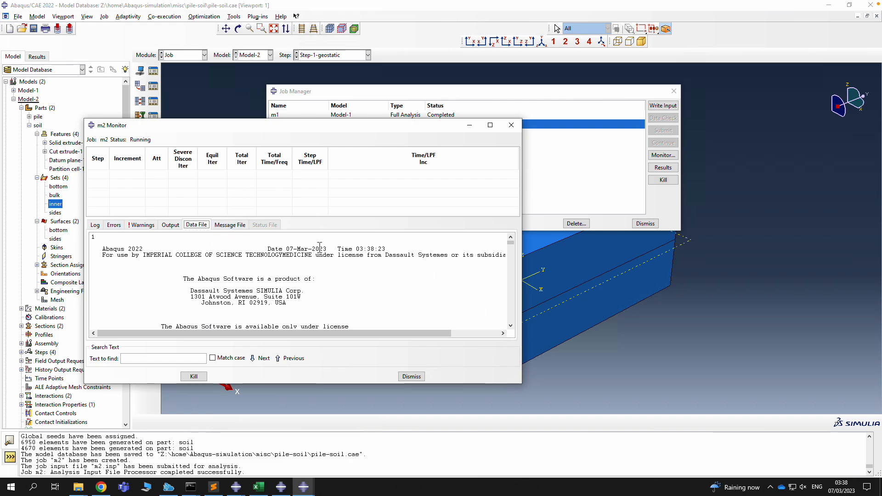
pyautogui.moveTo(524, 387); pyautogui.dragTo(881, 413)
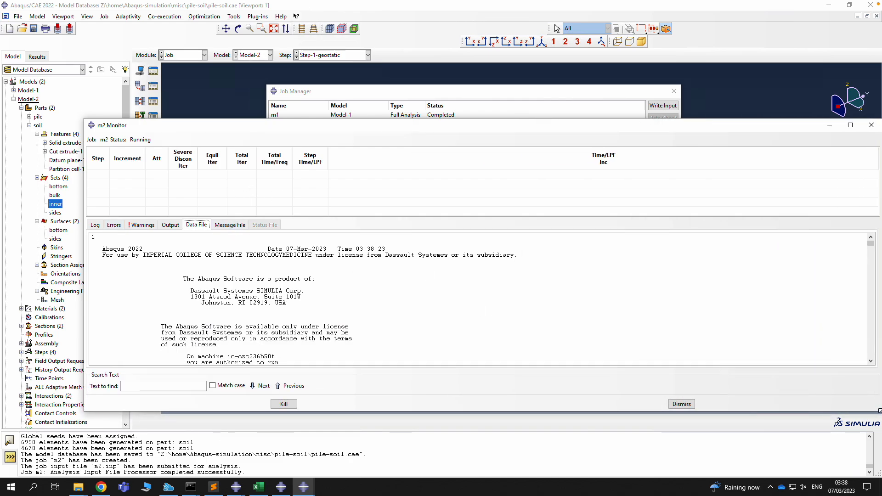
# Check the m2 Log and Errors tabs and the solver singularity warnings
pyautogui.click(95, 226)
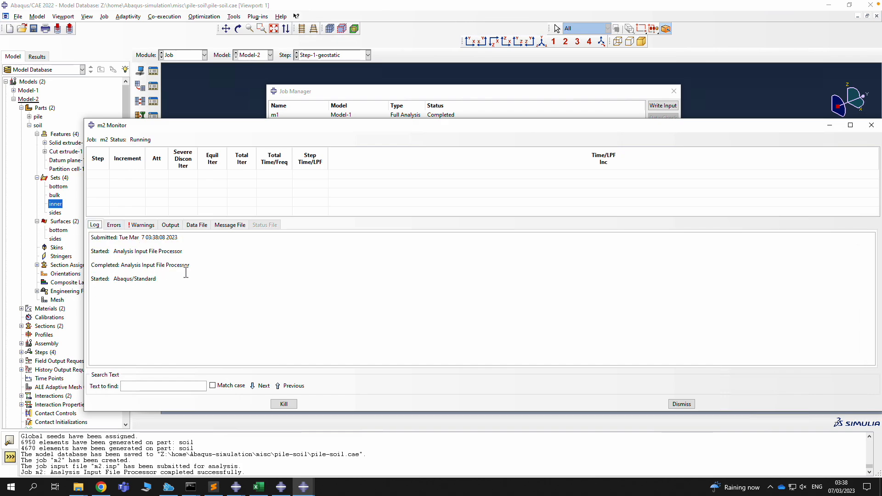
pyautogui.click(115, 226)
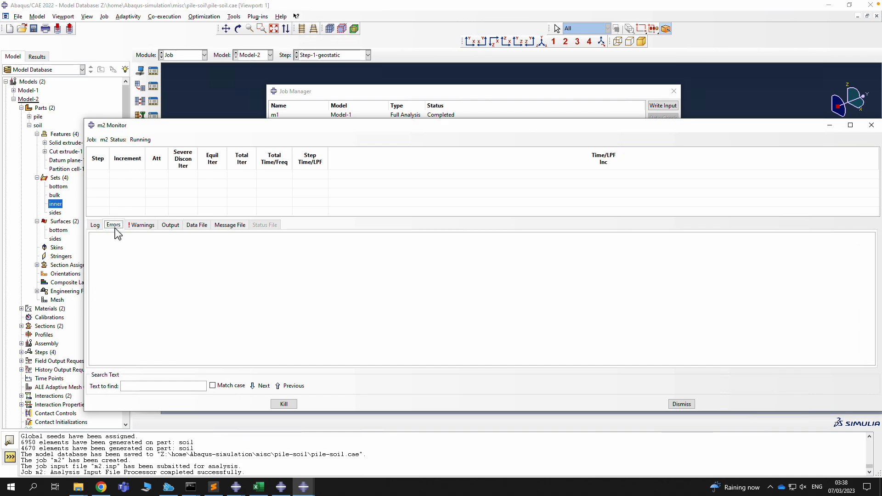
pyautogui.click(141, 225)
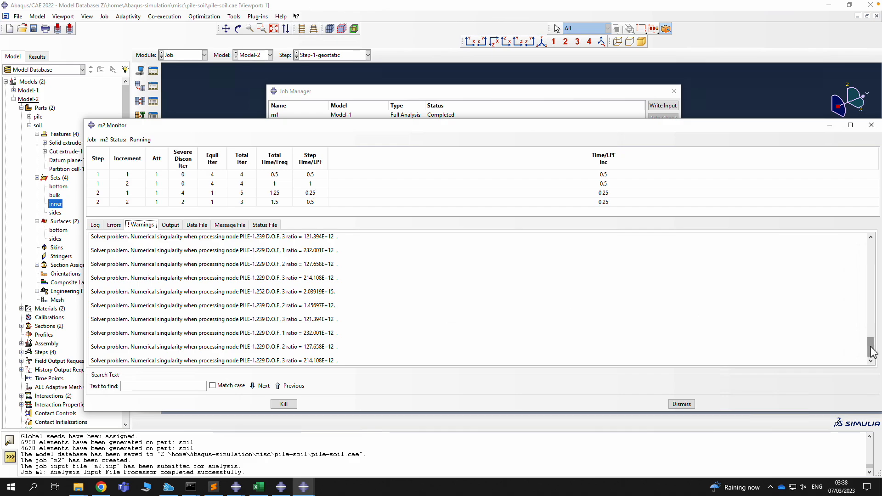
pyautogui.moveTo(873, 354)
pyautogui.mouseDown()
pyautogui.moveTo(858, 250)
pyautogui.moveTo(868, 346)
pyautogui.mouseUp()
# Revisit the Output, Data and Message File tabs, inspecting LARGEST CORRECTION lines, then the Status File
pyautogui.click(170, 225)
pyautogui.click(195, 225)
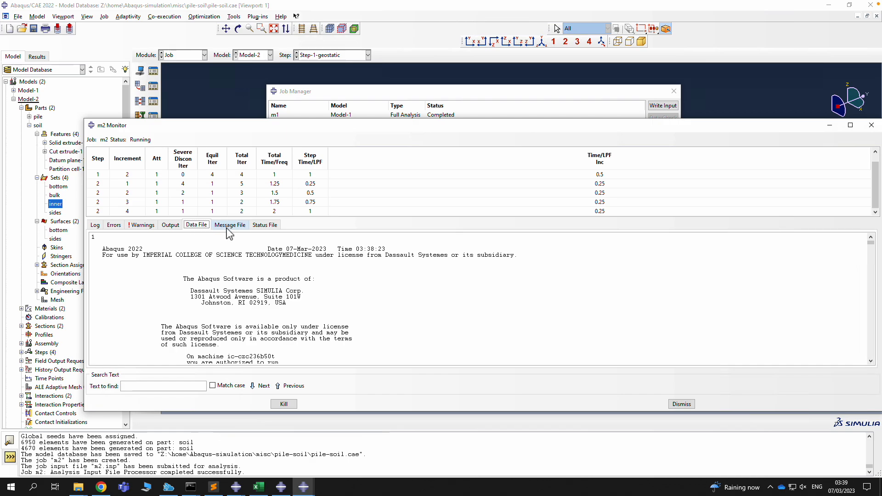
pyautogui.click(230, 226)
pyautogui.click(196, 225)
pyautogui.moveTo(872, 248); pyautogui.dragTo(877, 364)
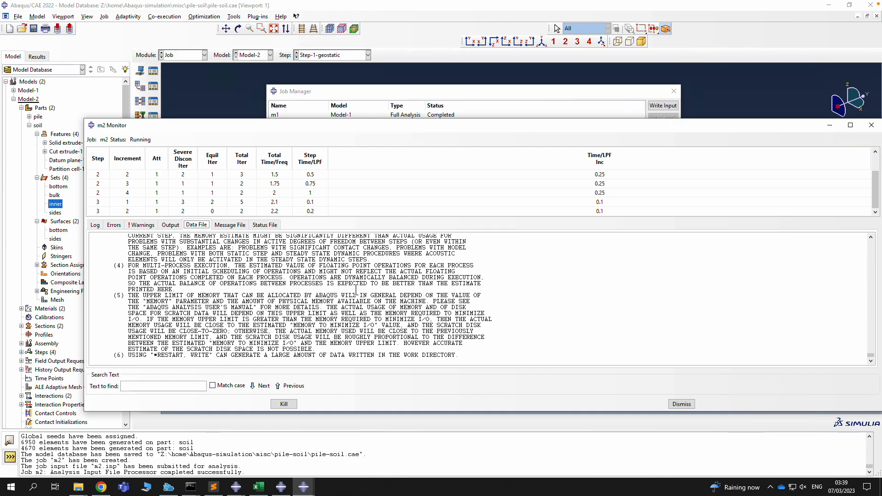
pyautogui.click(230, 224)
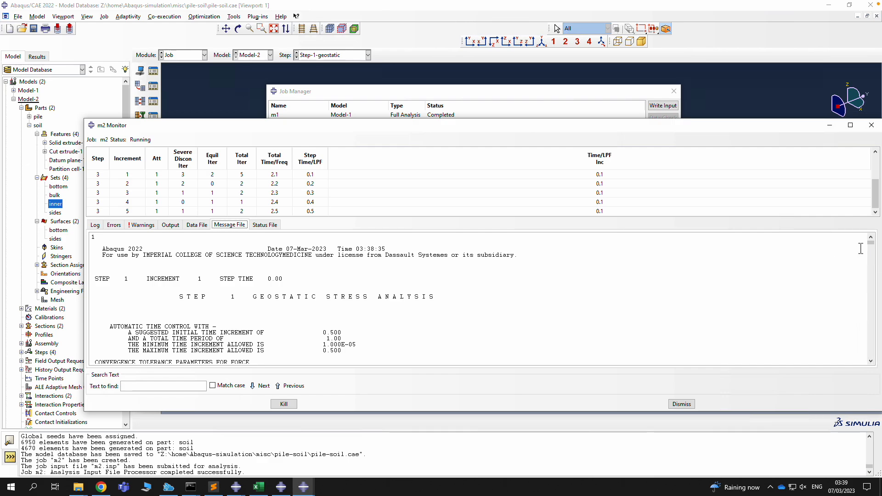
pyautogui.moveTo(872, 249); pyautogui.dragTo(871, 278)
pyautogui.scroll(3, 408, 268)
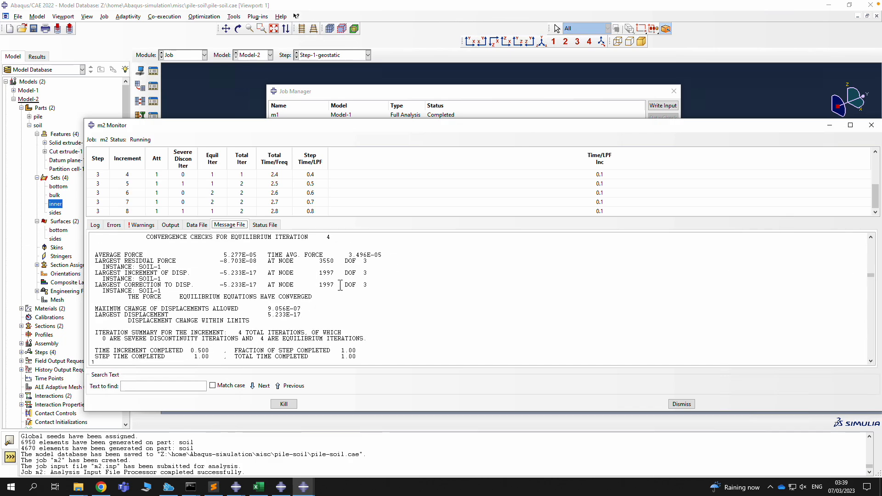
pyautogui.moveTo(340, 285); pyautogui.dragTo(220, 278)
pyautogui.click(261, 228)
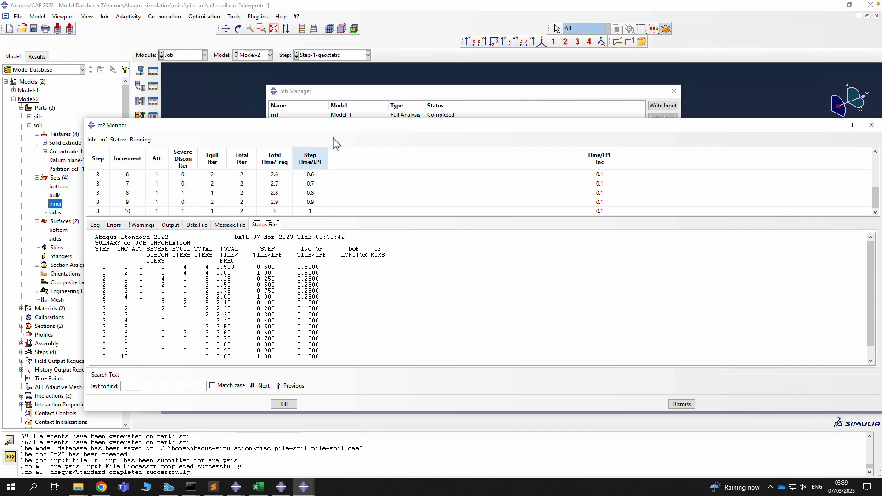
# Resize the m2 monitor to show every increment row, then move it aside and dismiss it
pyautogui.moveTo(347, 122); pyautogui.dragTo(346, 93)
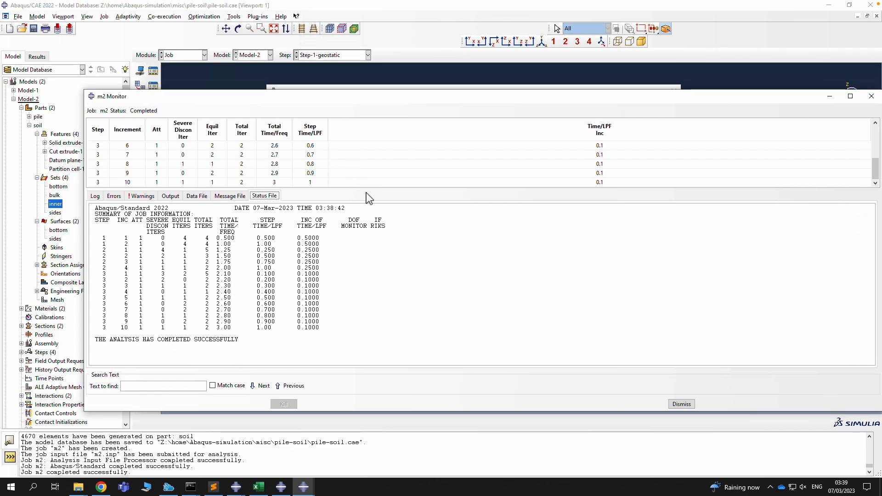
pyautogui.moveTo(372, 190); pyautogui.dragTo(373, 285)
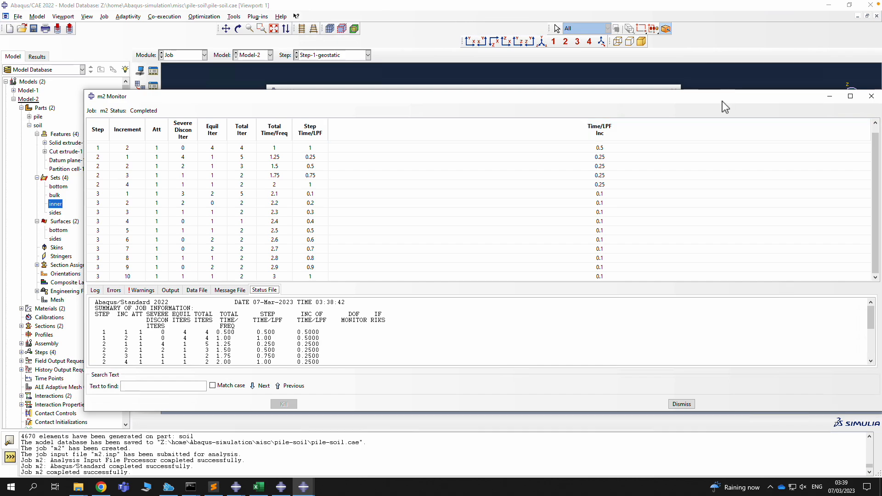
pyautogui.moveTo(722, 99); pyautogui.dragTo(646, 79)
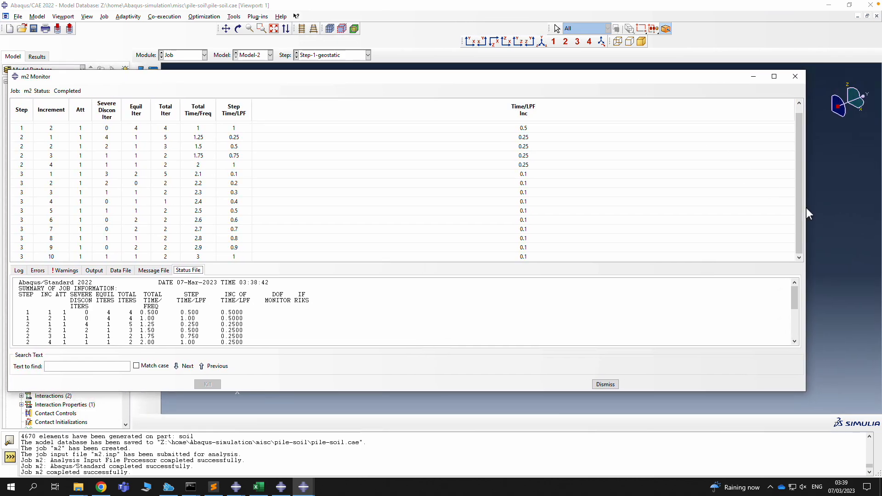
pyautogui.moveTo(805, 206); pyautogui.dragTo(542, 187)
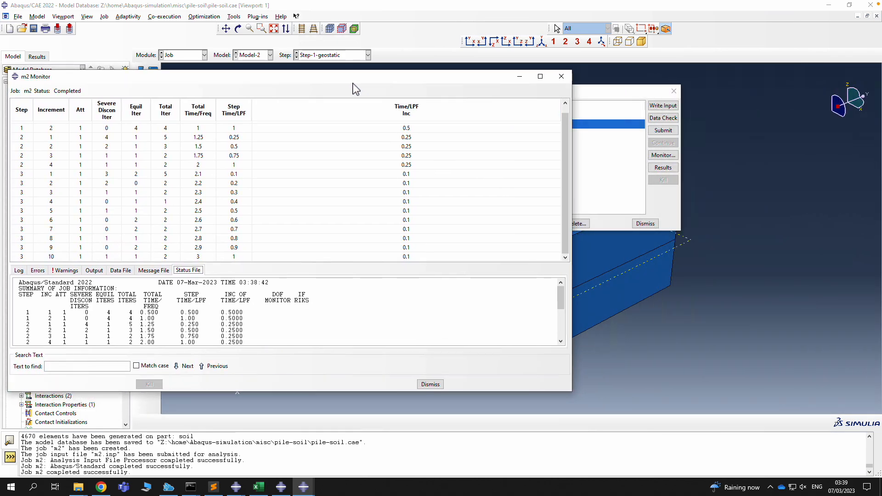
pyautogui.moveTo(349, 81); pyautogui.dragTo(505, 75)
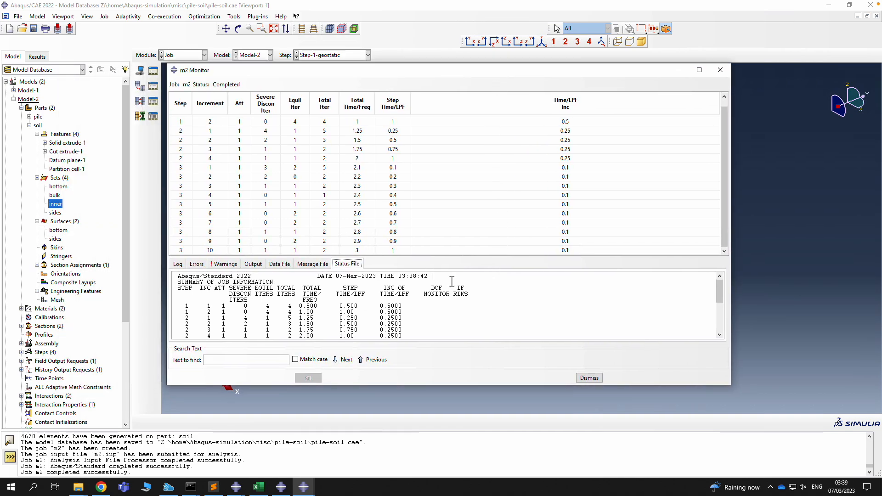
pyautogui.click(591, 378)
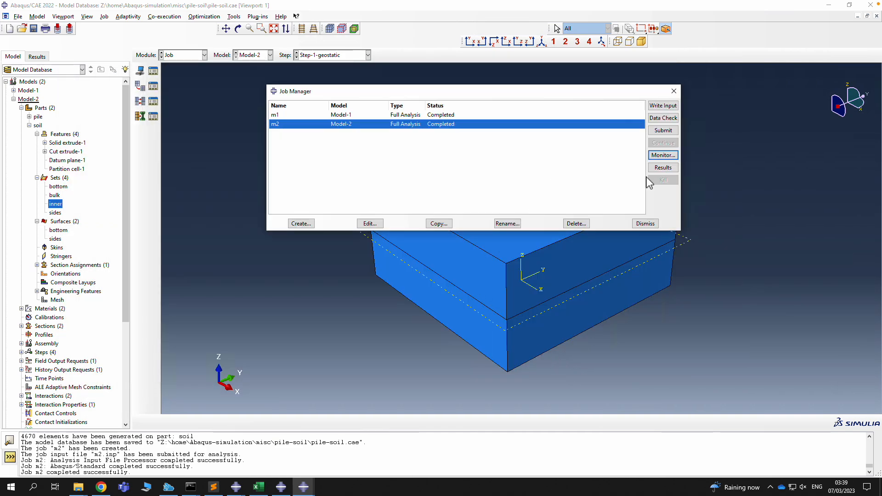
# Open the m2 results, close m1.odb, and plot contours on the deformed soil block at an oblique angle
pyautogui.click(664, 168)
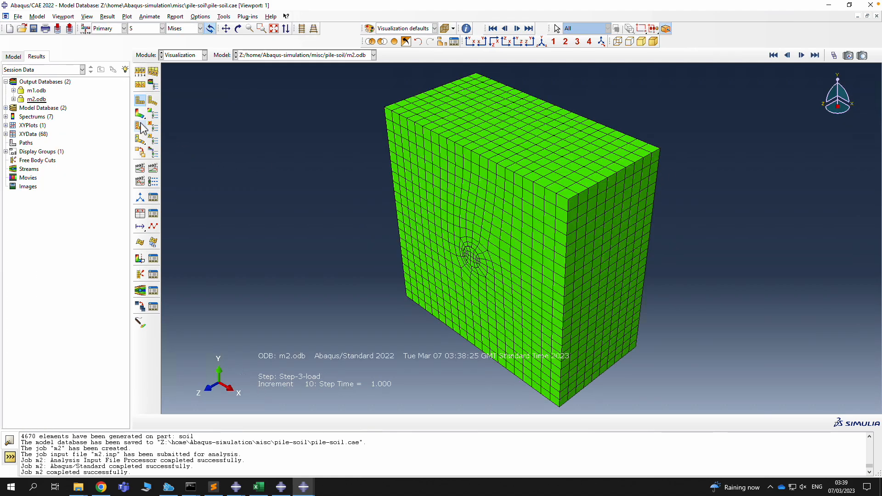
pyautogui.rightClick(37, 94)
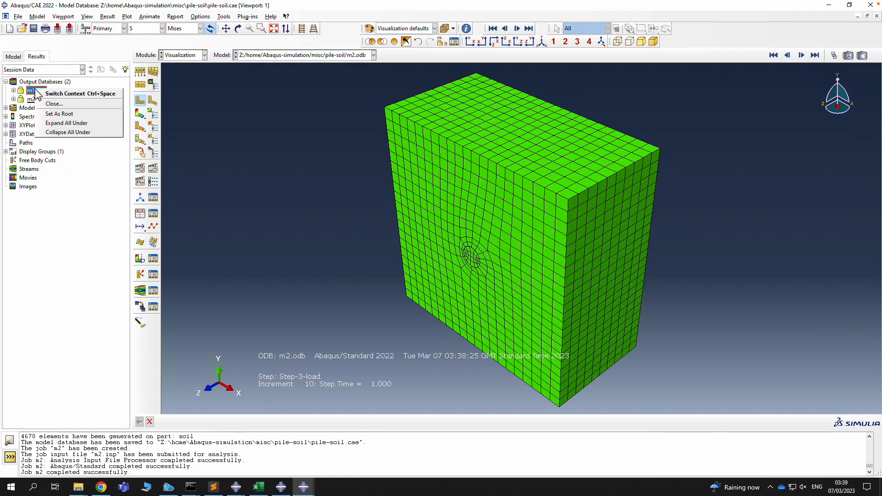
pyautogui.click(55, 102)
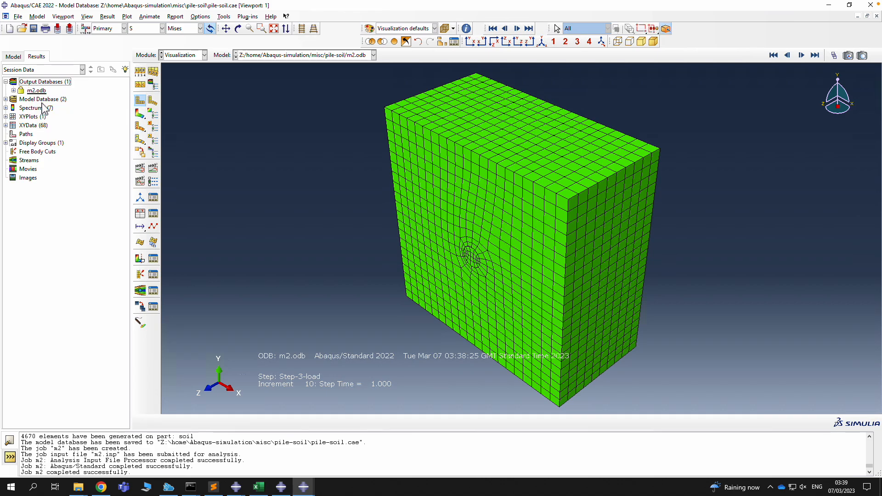
pyautogui.click(140, 115)
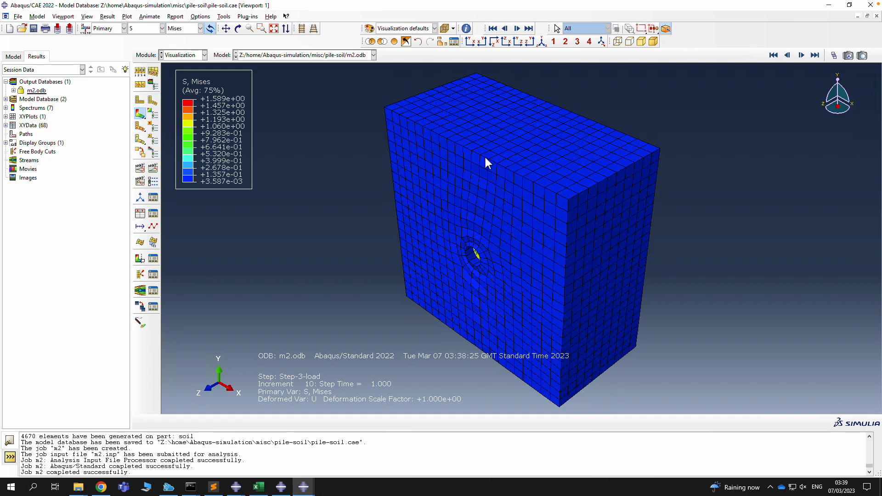
pyautogui.click(238, 28)
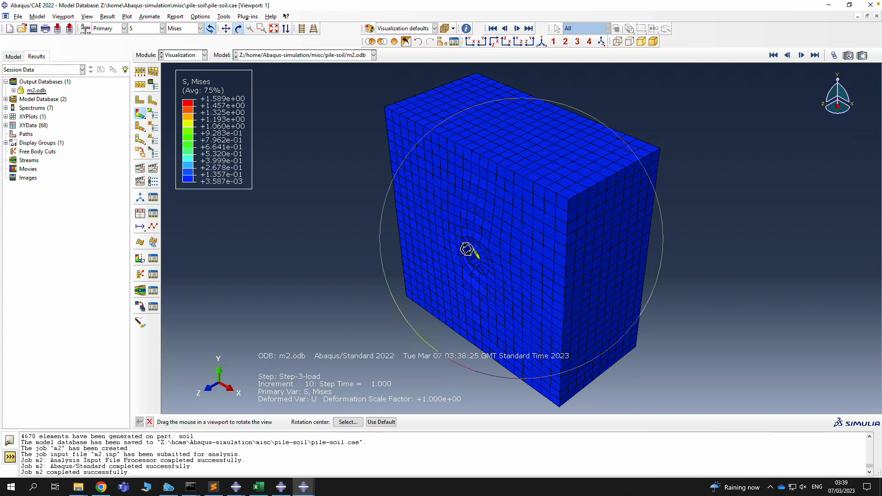
pyautogui.moveTo(468, 248); pyautogui.dragTo(342, 301)
pyautogui.moveTo(415, 305); pyautogui.dragTo(414, 188)
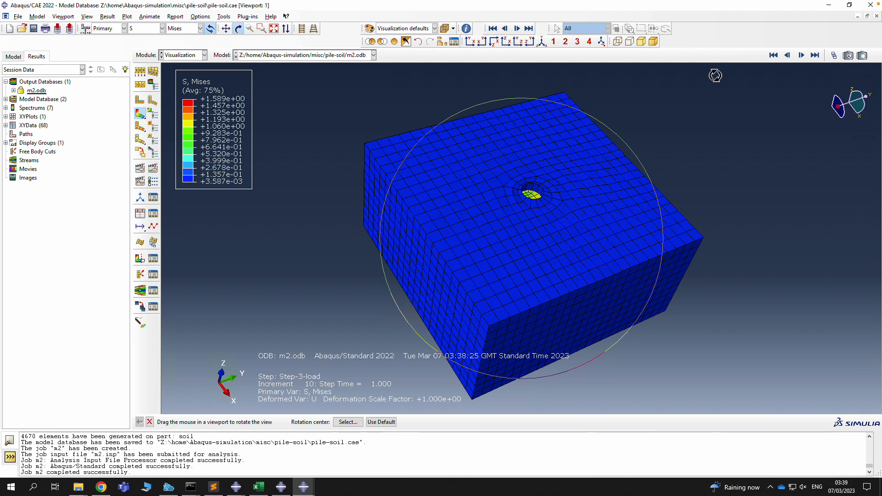
# Step the result frames back to Step-1-geostatic and show its final increment
pyautogui.click(787, 55)
pyautogui.click(774, 55)
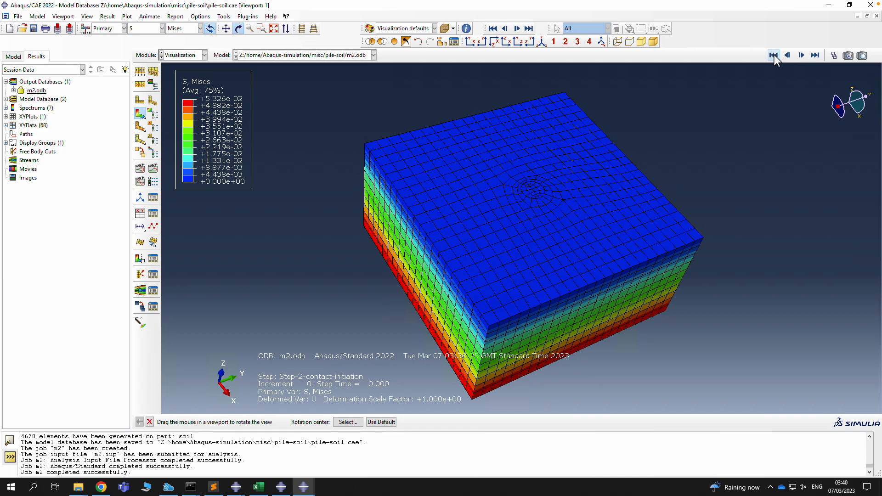
pyautogui.click(788, 55)
pyautogui.click(776, 55)
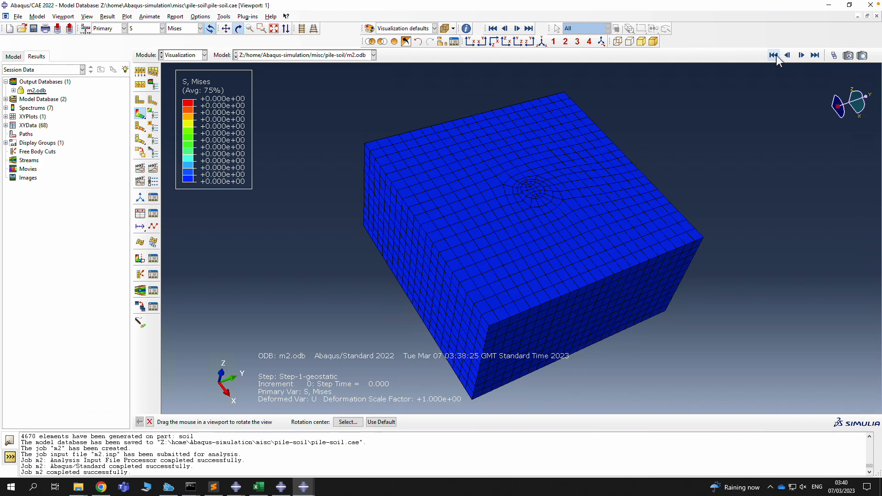
pyautogui.click(802, 55)
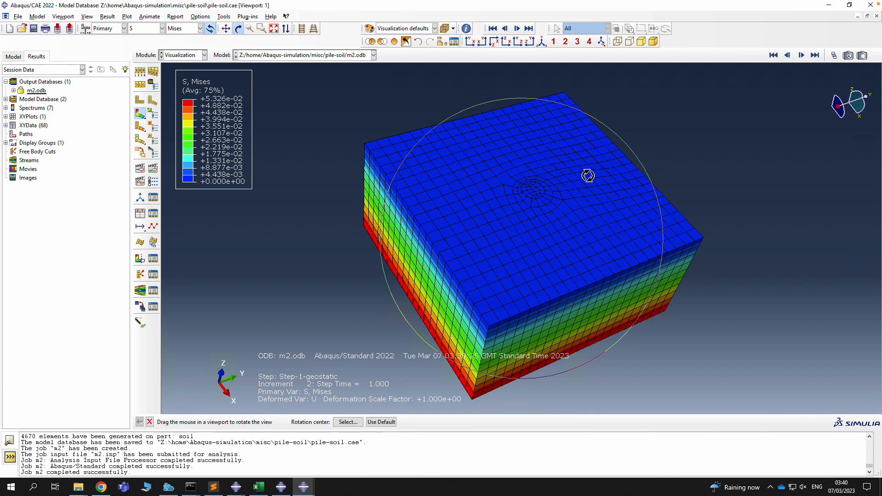
# Replace the displayed instances with SOIL-1 only, hiding the pile
pyautogui.click(442, 42)
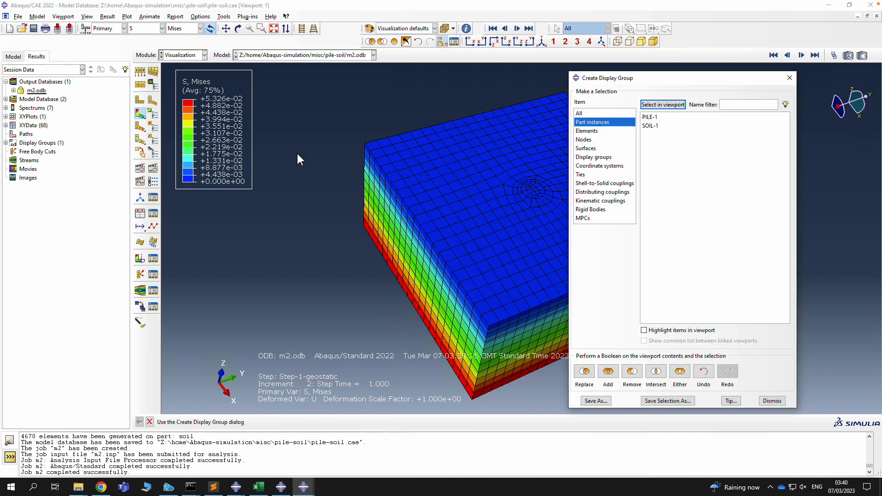
pyautogui.click(649, 126)
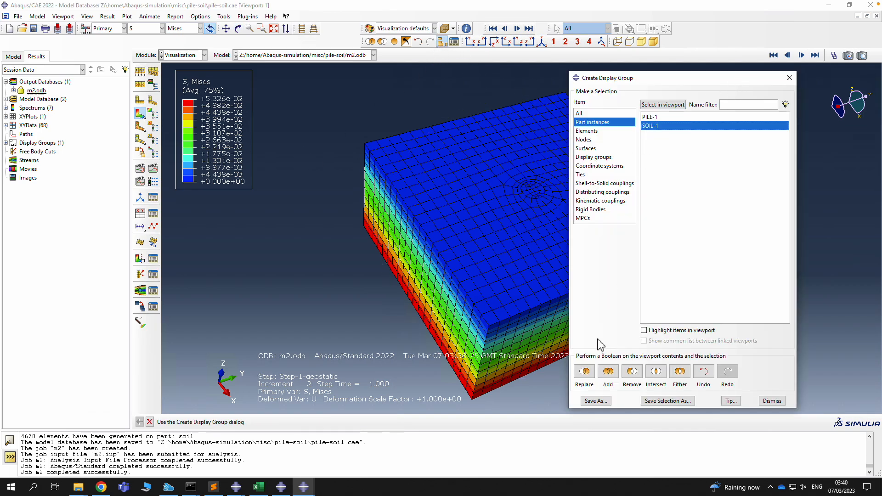
pyautogui.click(587, 372)
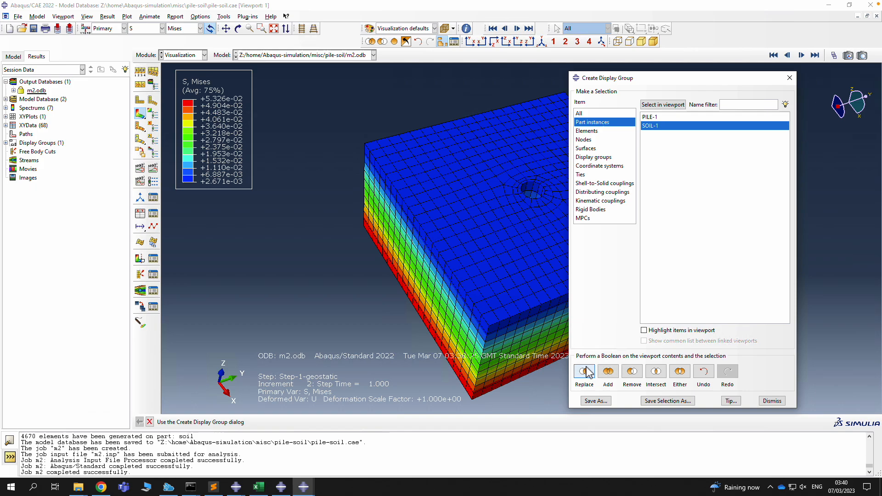
pyautogui.click(789, 78)
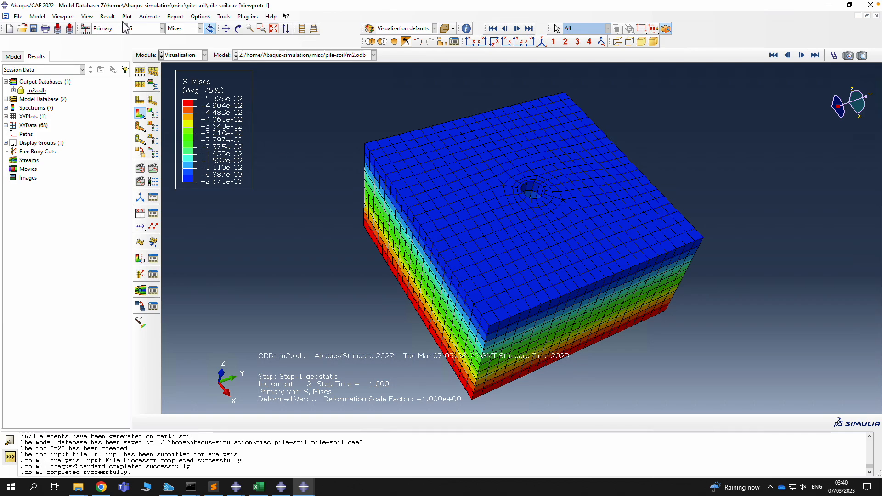
# Plot the vertical stress component S33 on the soil, briefly comparing it with S11
pyautogui.click(176, 30)
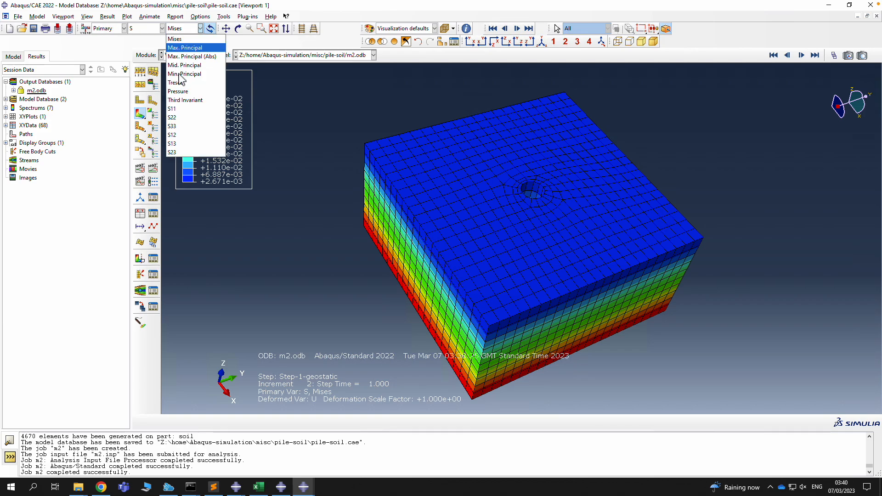
pyautogui.click(183, 127)
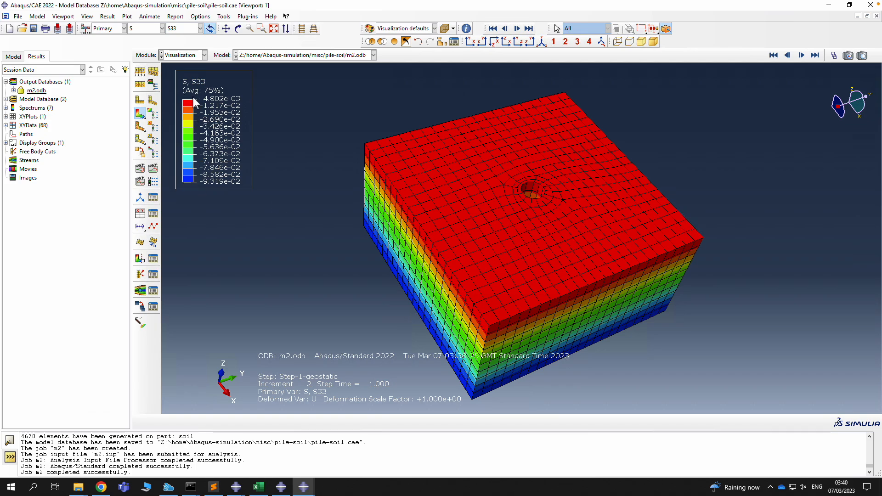
pyautogui.click(177, 28)
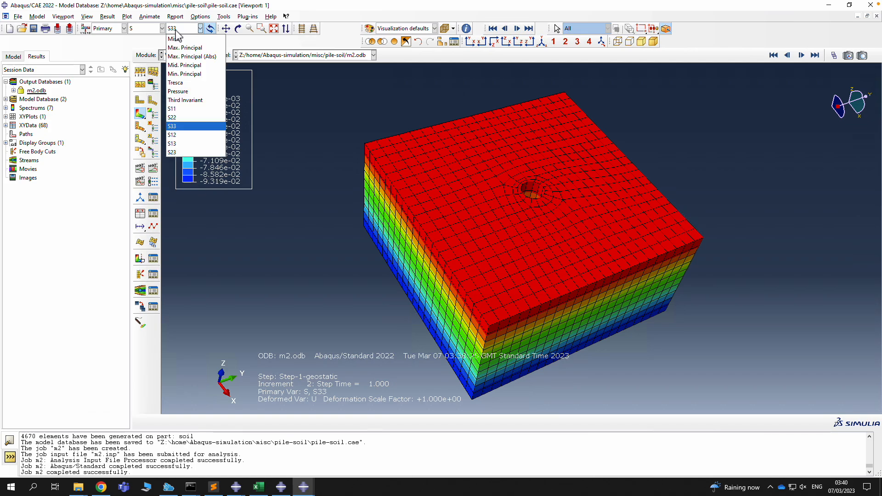
pyautogui.click(188, 110)
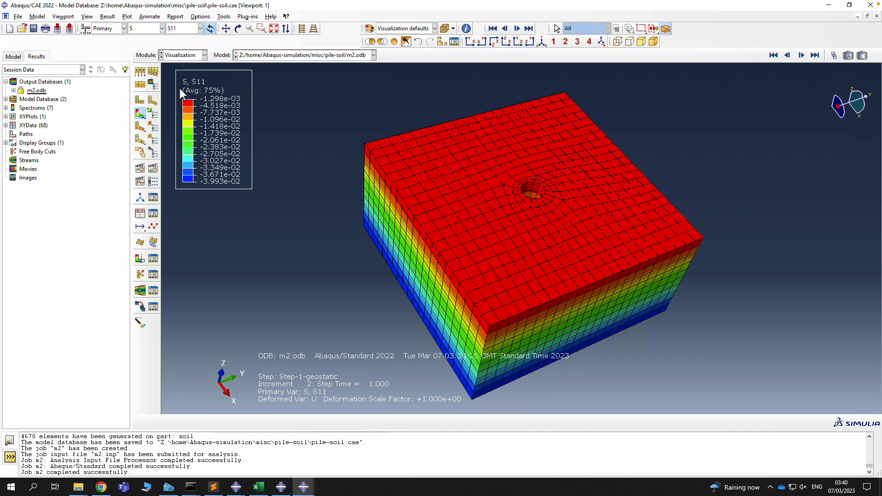
pyautogui.click(184, 29)
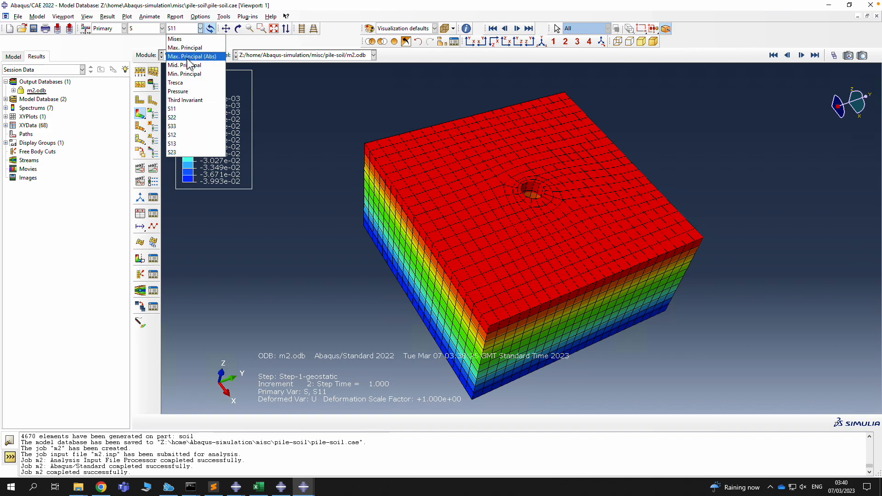
pyautogui.click(177, 127)
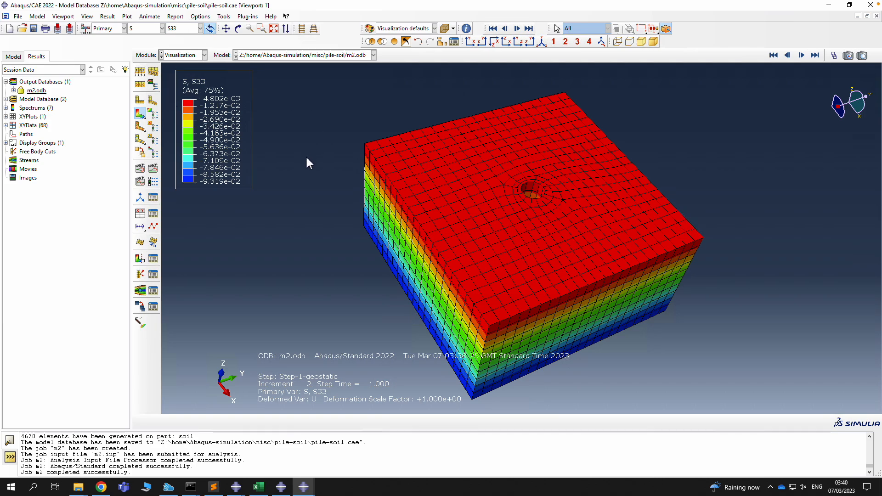
# Cut the model in half to expose the pile hole and orbit it slightly
pyautogui.click(140, 258)
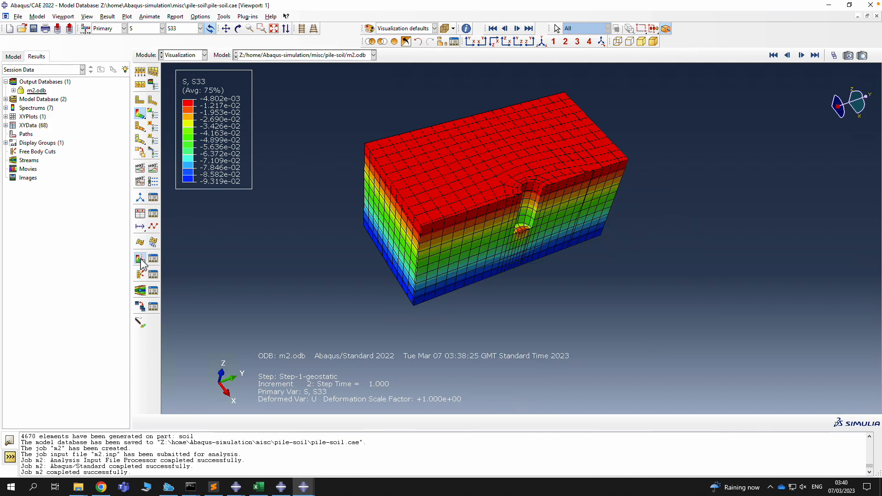
pyautogui.click(238, 28)
pyautogui.moveTo(421, 175); pyautogui.dragTo(445, 145)
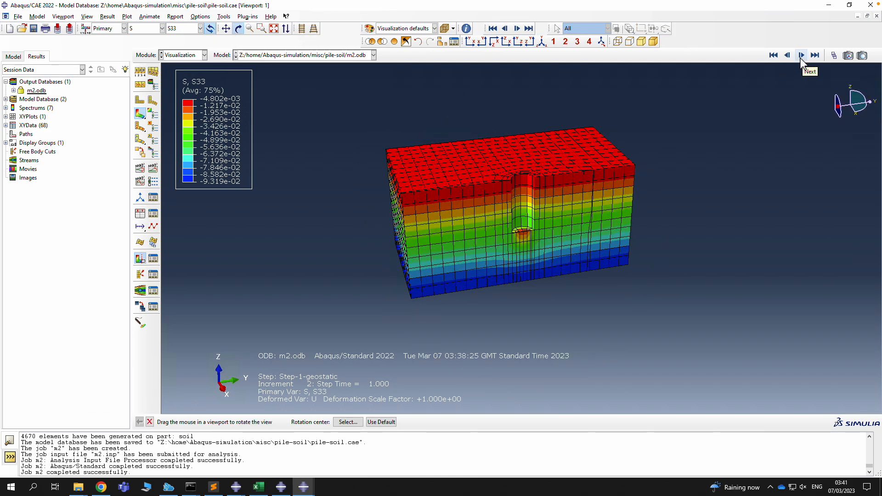
# Show Step-2-contact-initiation increment 1 with the pile displayed, zoomed in on the pile area
pyautogui.click(800, 58)
pyautogui.click(800, 58)
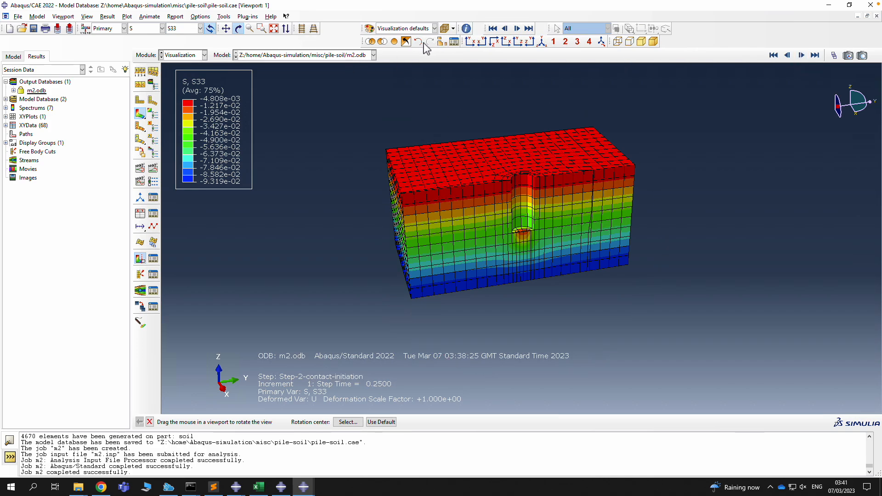
pyautogui.click(394, 41)
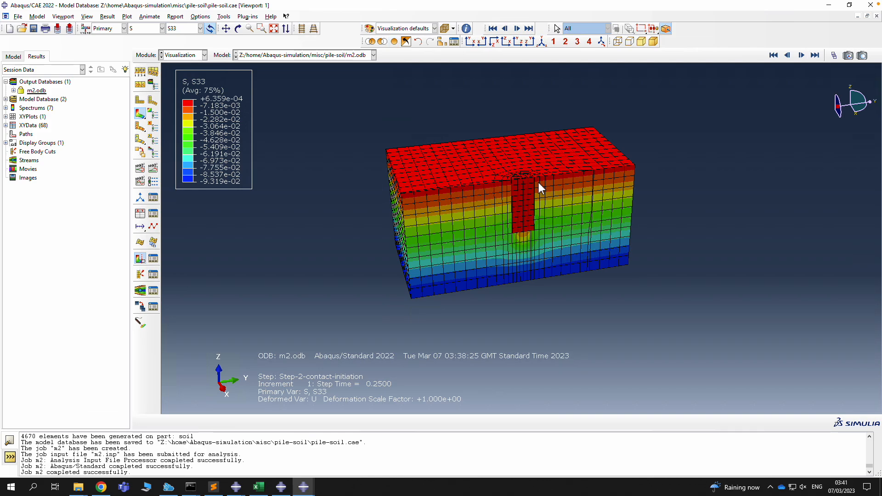
pyautogui.click(262, 30)
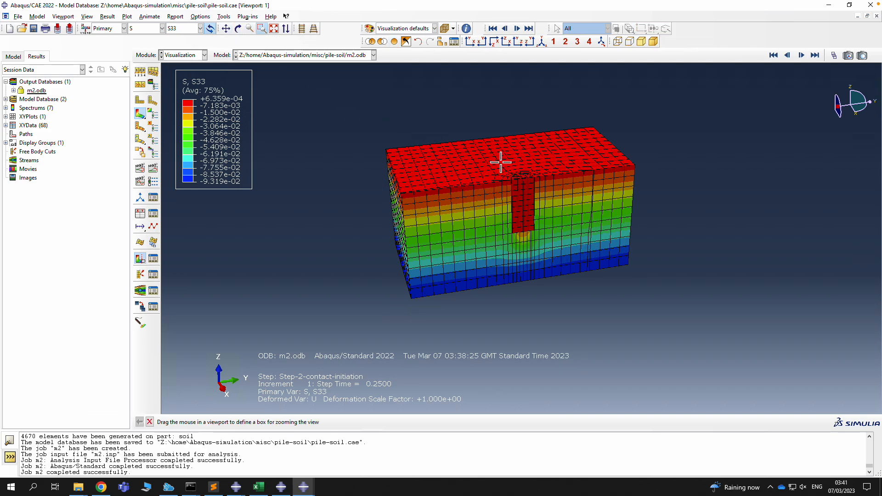
pyautogui.moveTo(502, 161); pyautogui.dragTo(587, 260)
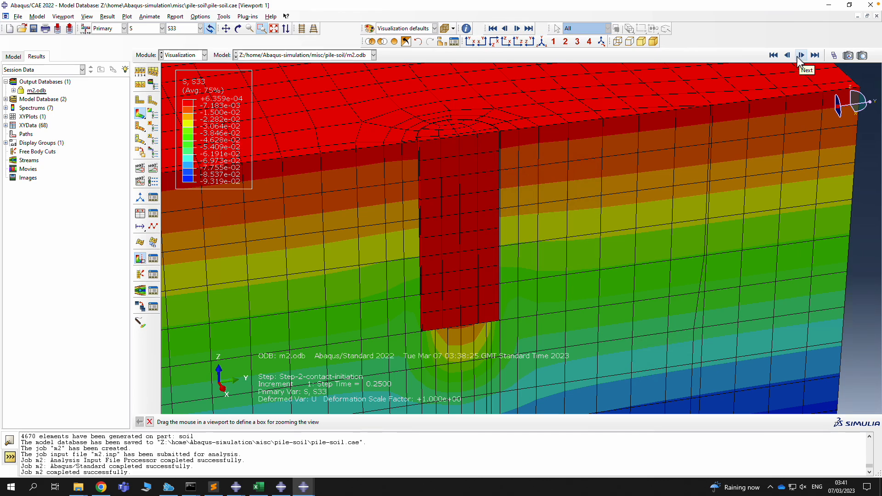
# Step forward and back through the Step-2 frames, settling on Step-2 increment 3
pyautogui.click(800, 56)
pyautogui.click(800, 56)
pyautogui.click(801, 55)
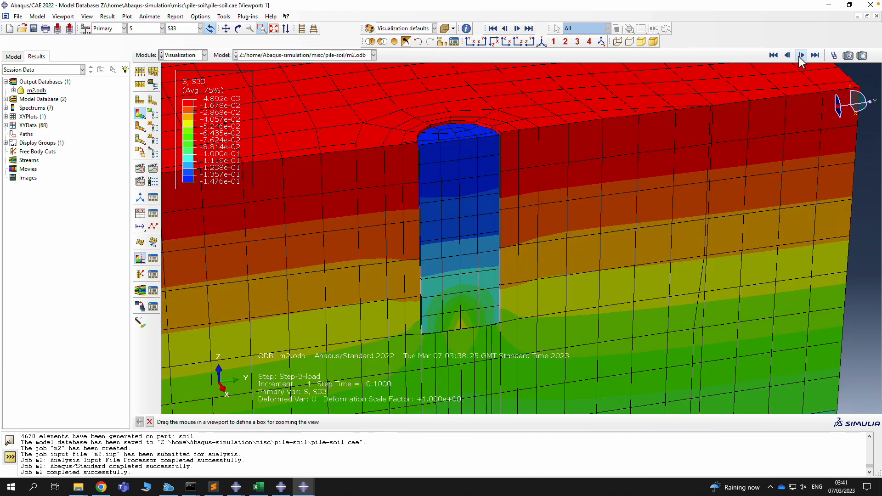
pyautogui.click(801, 56)
pyautogui.click(787, 55)
pyautogui.click(787, 55)
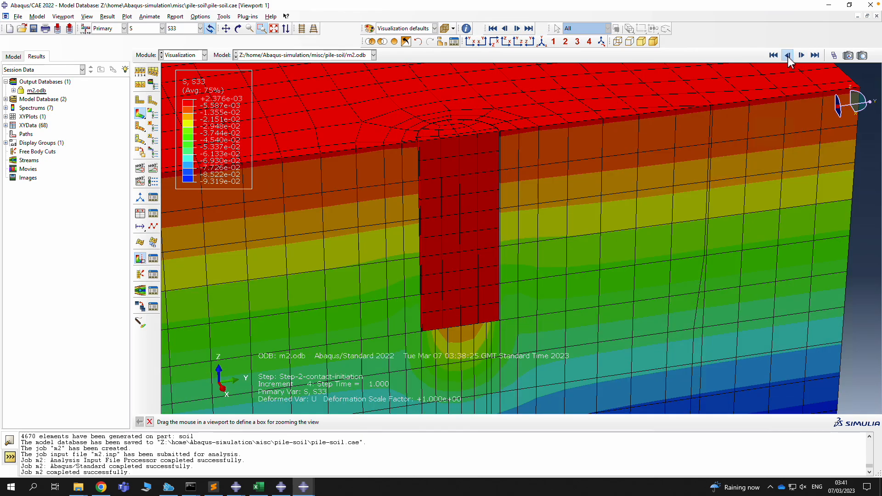
pyautogui.click(787, 55)
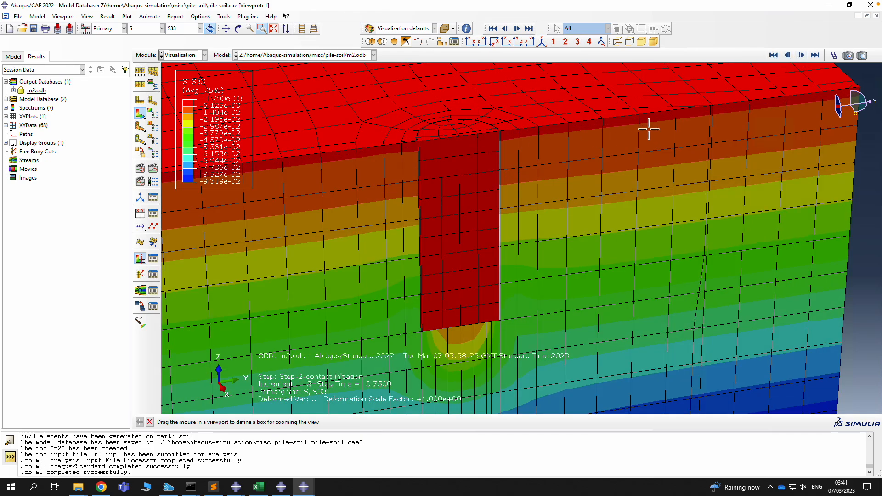
# Advance into Step-3-load through to increment 8, at step time 0.8
pyautogui.click(801, 56)
pyautogui.click(799, 57)
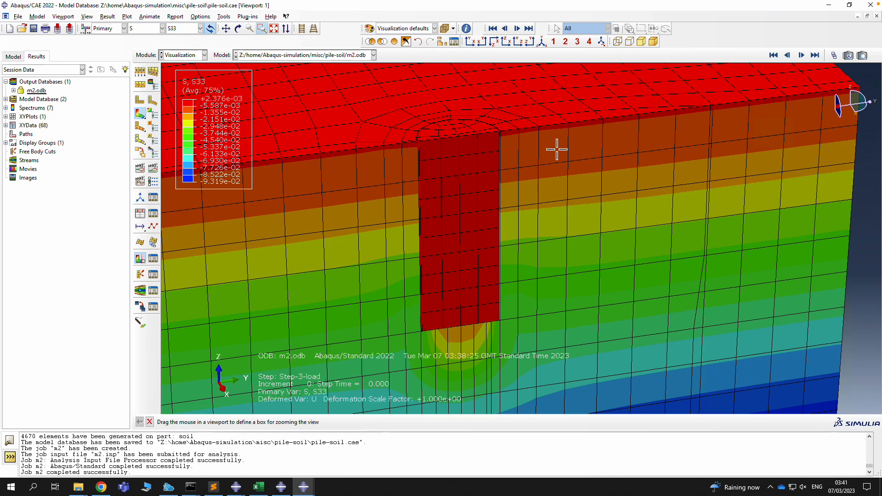
pyautogui.click(802, 56)
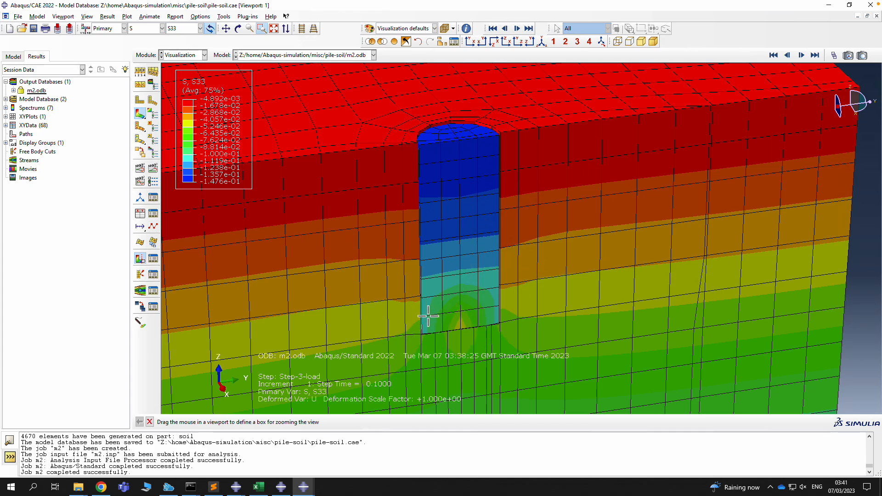
pyautogui.click(802, 56)
pyautogui.click(803, 56)
pyautogui.click(802, 56)
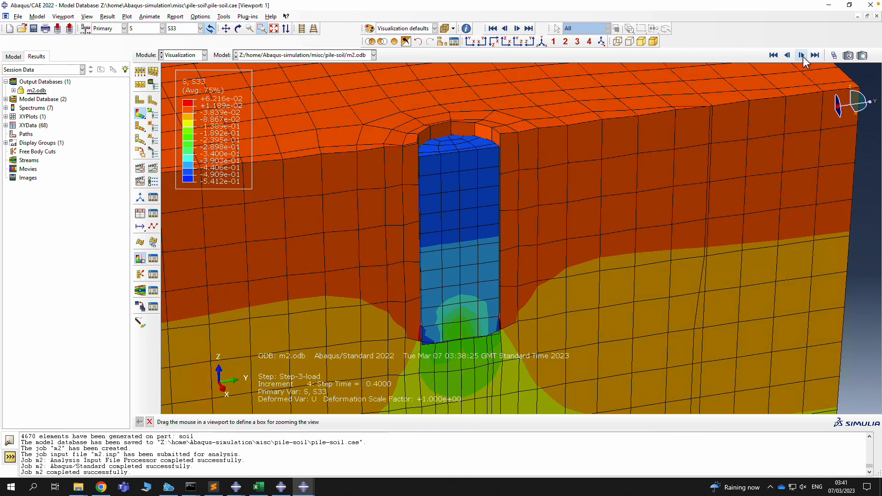
pyautogui.click(803, 56)
pyautogui.click(803, 56)
pyautogui.click(803, 56)
pyautogui.click(803, 56)
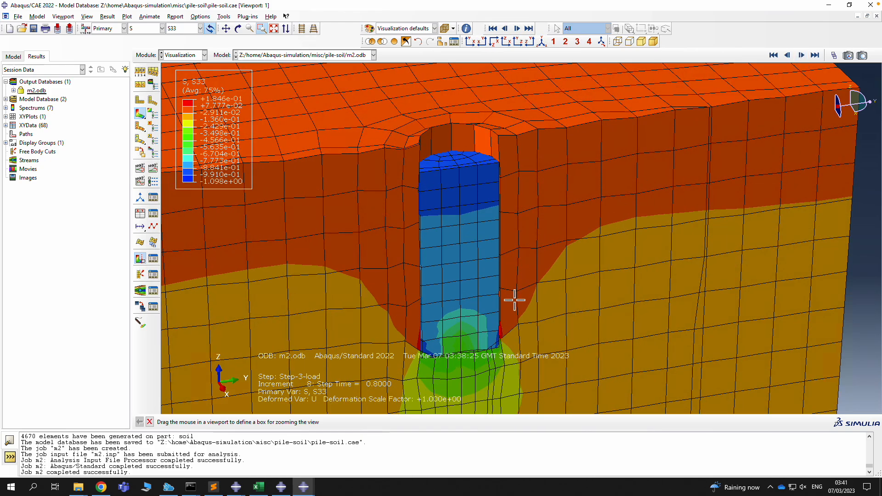
# Remove PILE-1 from the display and pan the soil so the pile-tip cavity sits in view
pyautogui.click(442, 41)
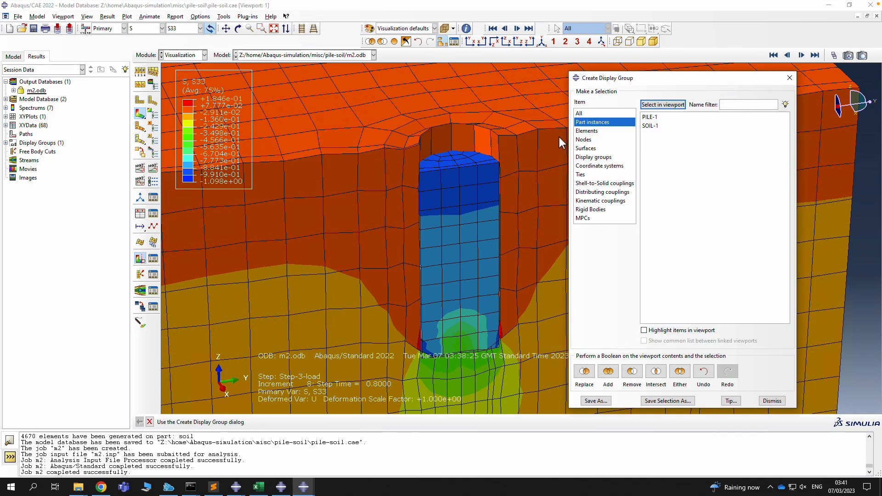
pyautogui.click(649, 117)
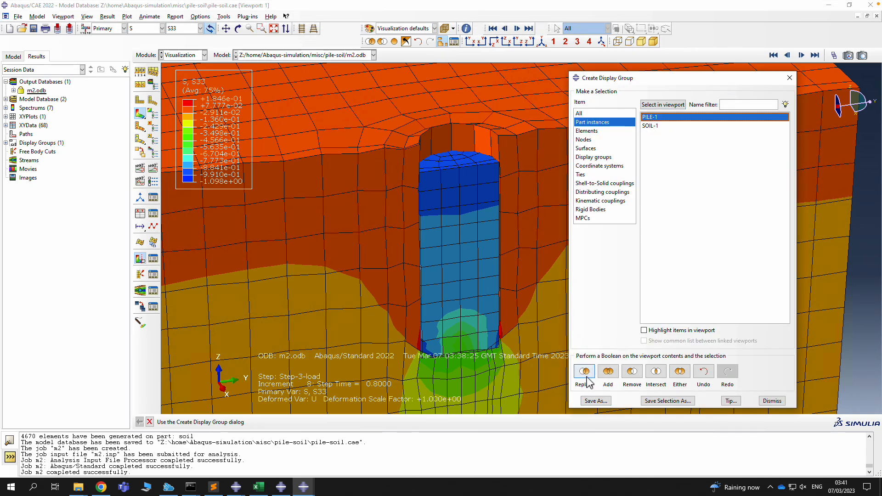
pyautogui.click(632, 372)
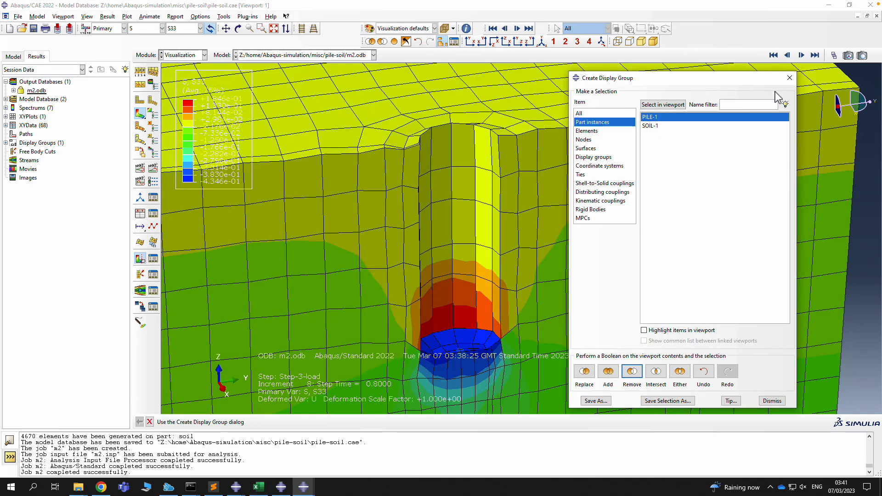
pyautogui.click(789, 78)
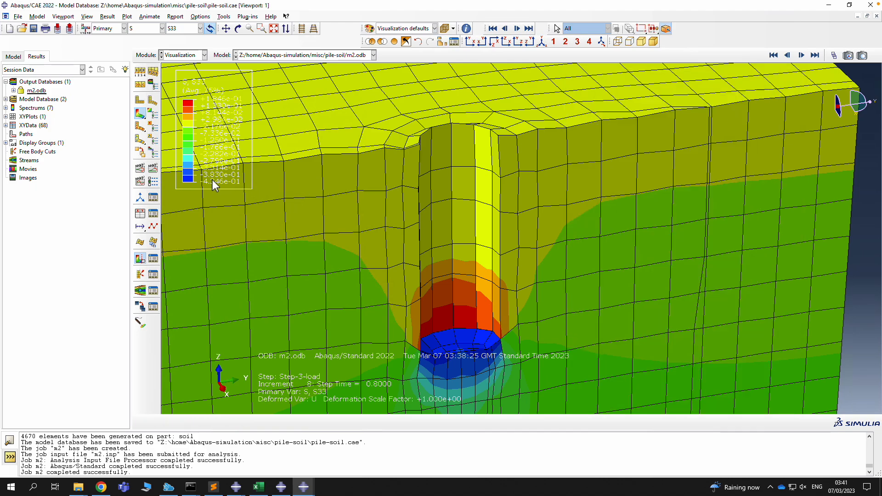
pyautogui.click(226, 31)
pyautogui.moveTo(312, 191); pyautogui.dragTo(594, 110)
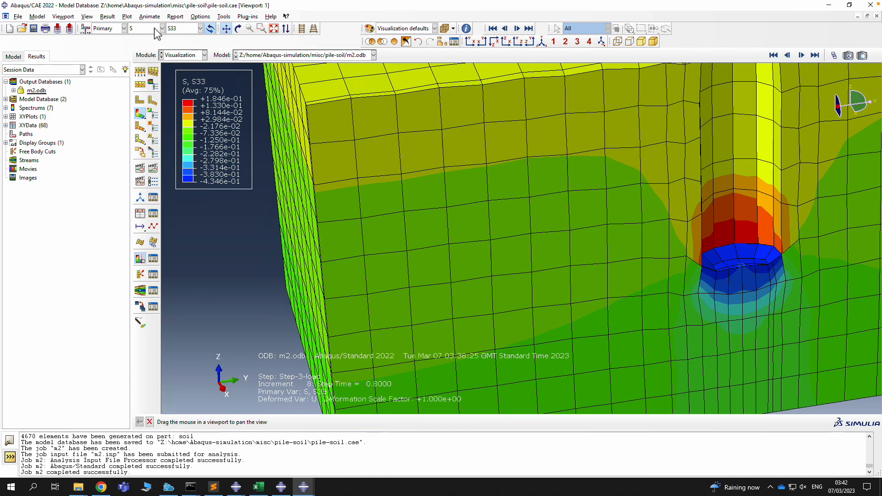
# Plot PEEQ on the soil at the last frame, Step-3-load increment 10
pyautogui.click(143, 29)
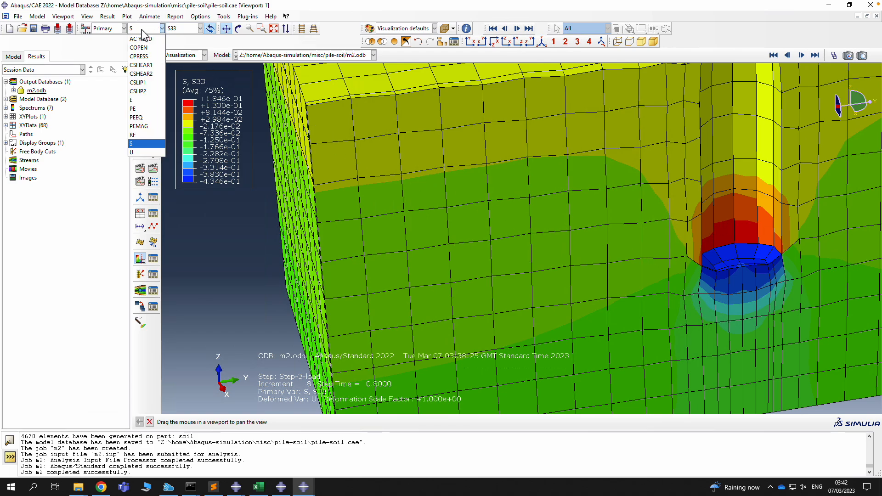
pyautogui.click(145, 119)
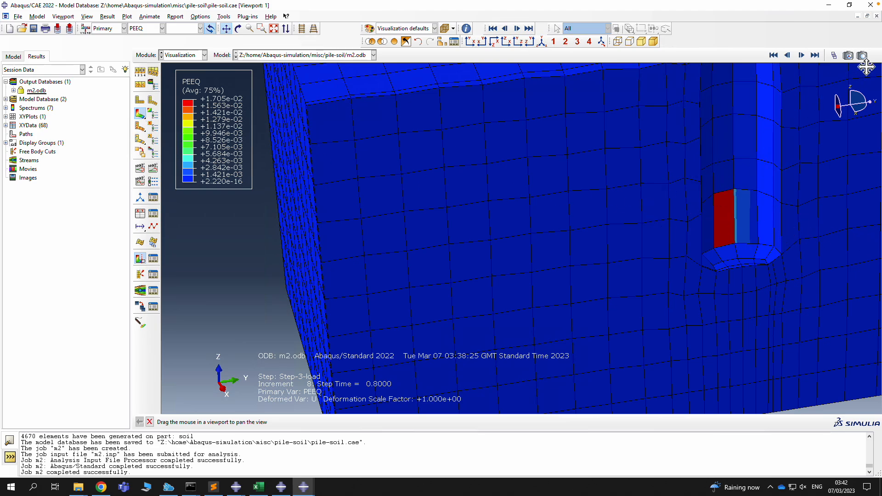
pyautogui.click(815, 55)
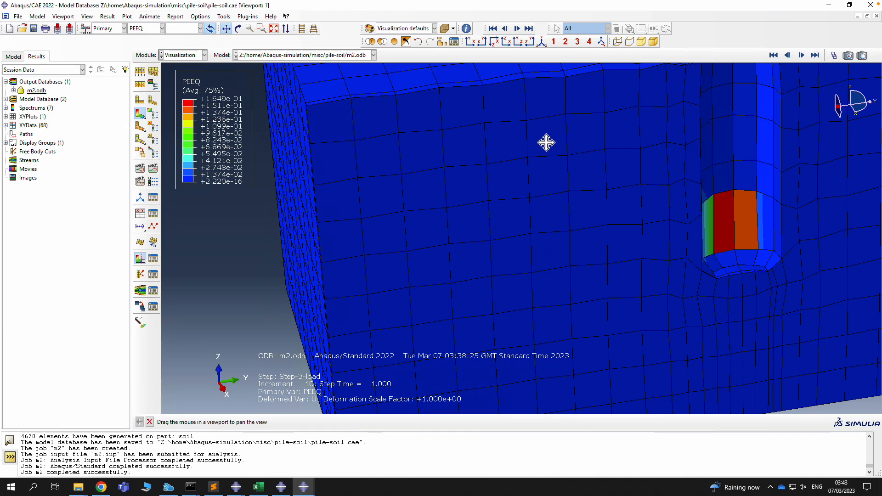
# Switch to the Step module and list Model-2's four analysis steps
pyautogui.click(202, 55)
pyautogui.click(174, 92)
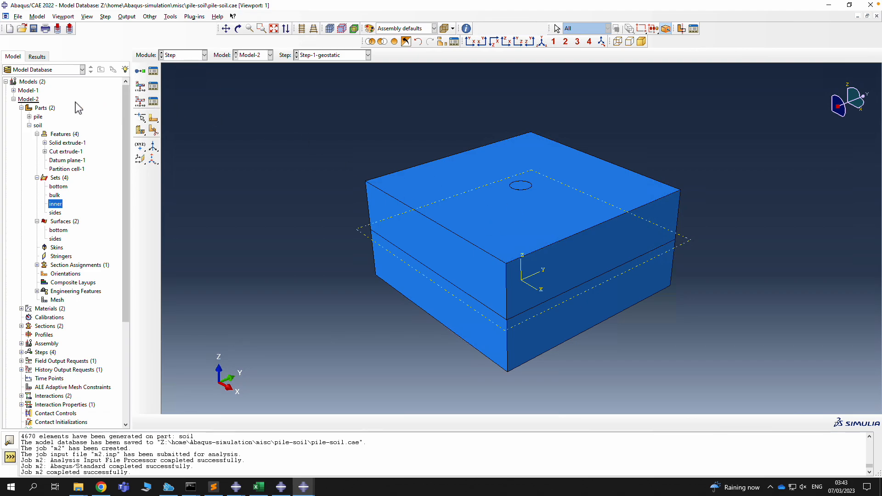
pyautogui.click(29, 125)
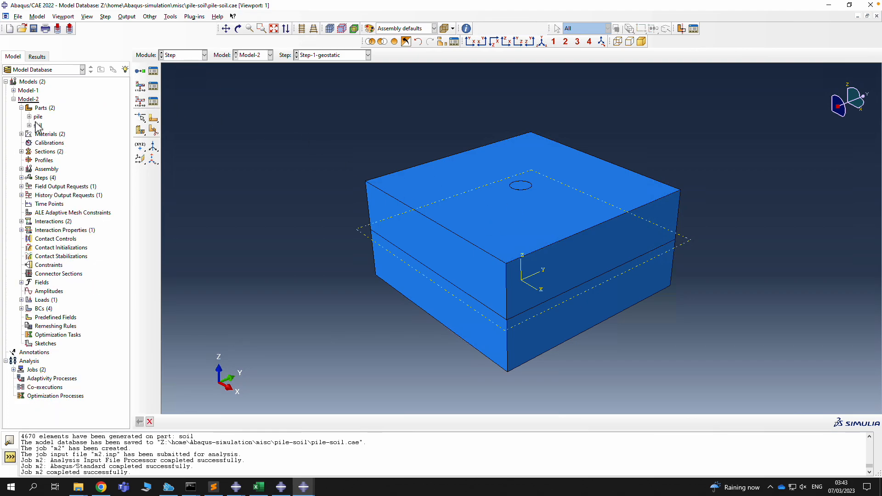
pyautogui.click(153, 71)
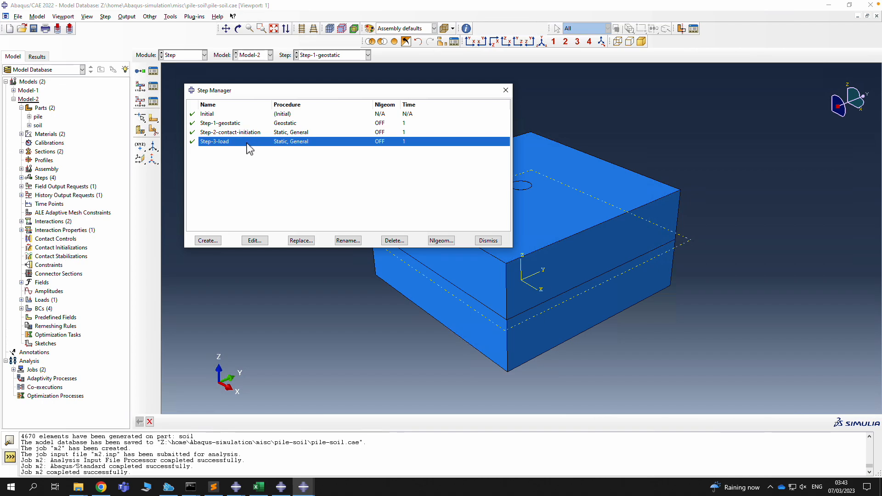
# Switch to the Load module and list the loads, including gravity Load-1
pyautogui.click(175, 56)
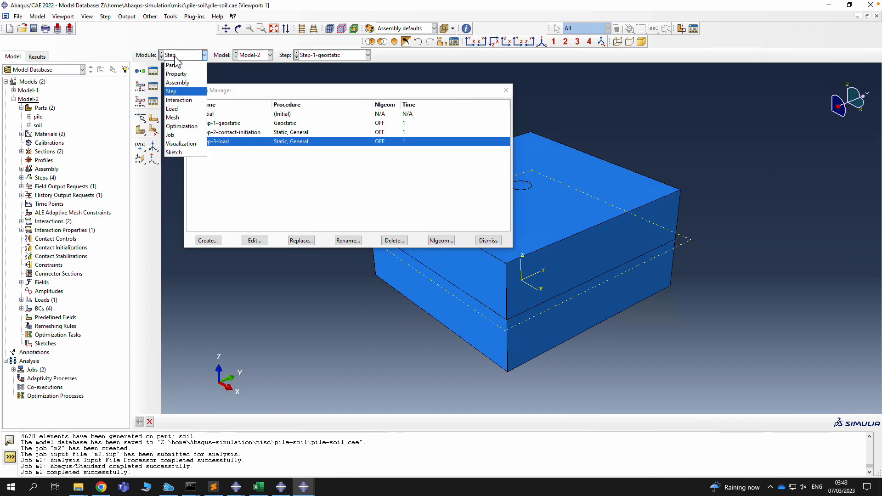
pyautogui.click(172, 109)
pyautogui.click(155, 72)
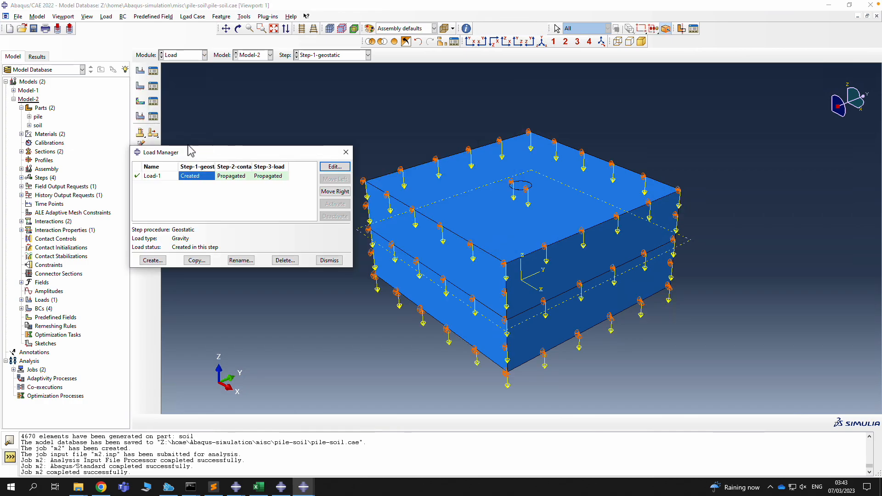
# Check the boundary conditions in each step, then display Model-2's meshed assembly in the Mesh module
pyautogui.click(345, 152)
pyautogui.click(153, 86)
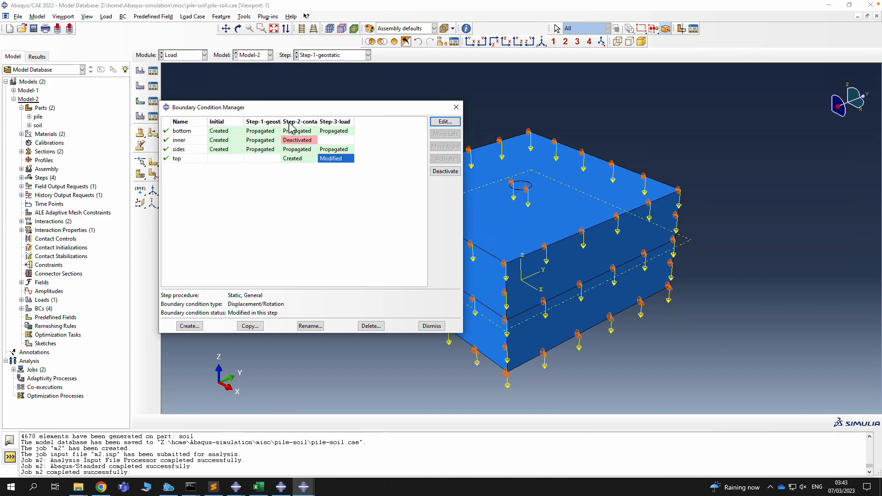
pyautogui.click(455, 109)
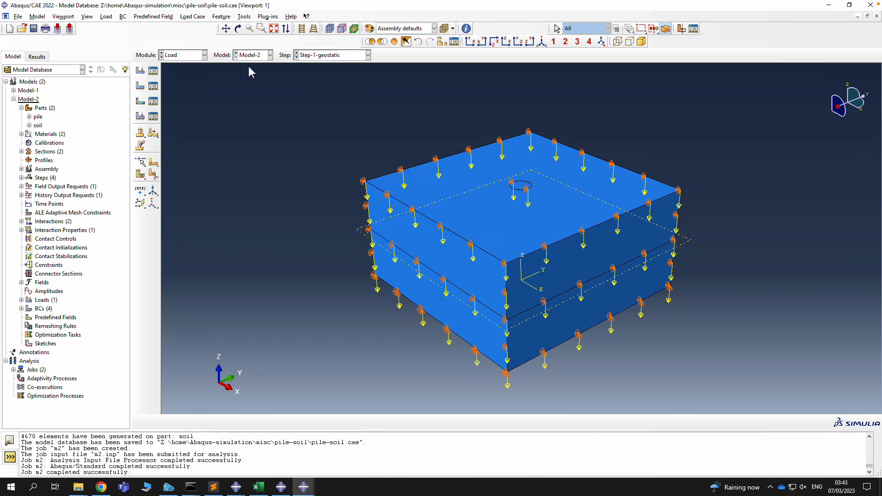
pyautogui.click(193, 55)
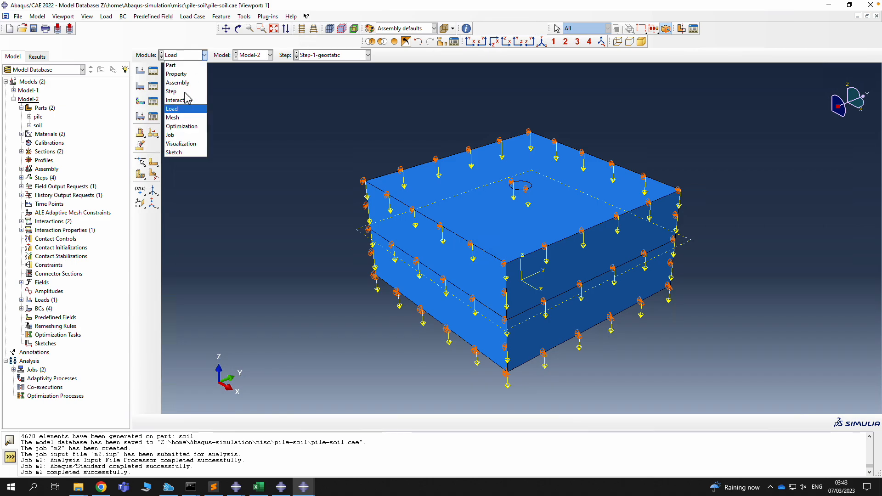
pyautogui.click(173, 117)
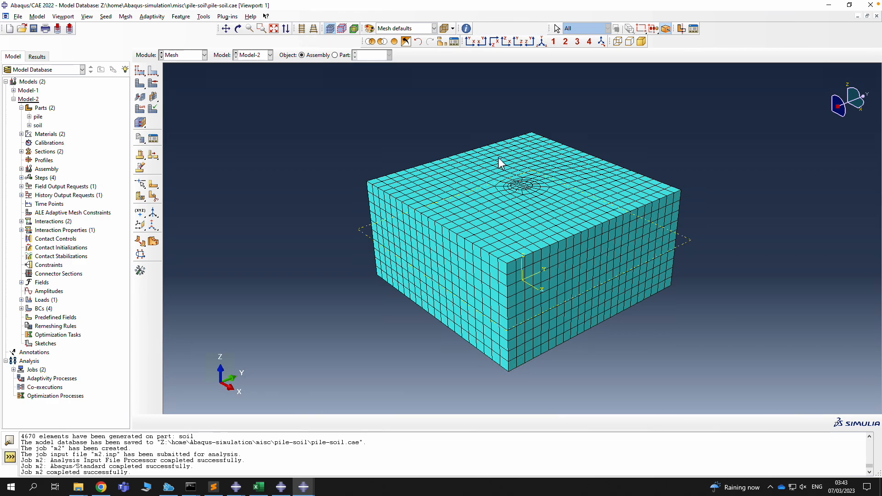
# Save the model database to pile-soil.cae, staying in the Mesh module
pyautogui.click(183, 56)
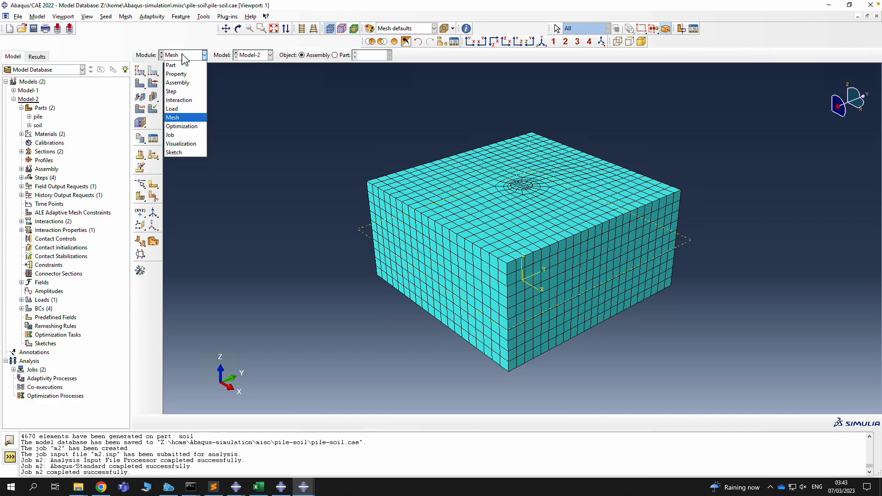
pyautogui.click(279, 127)
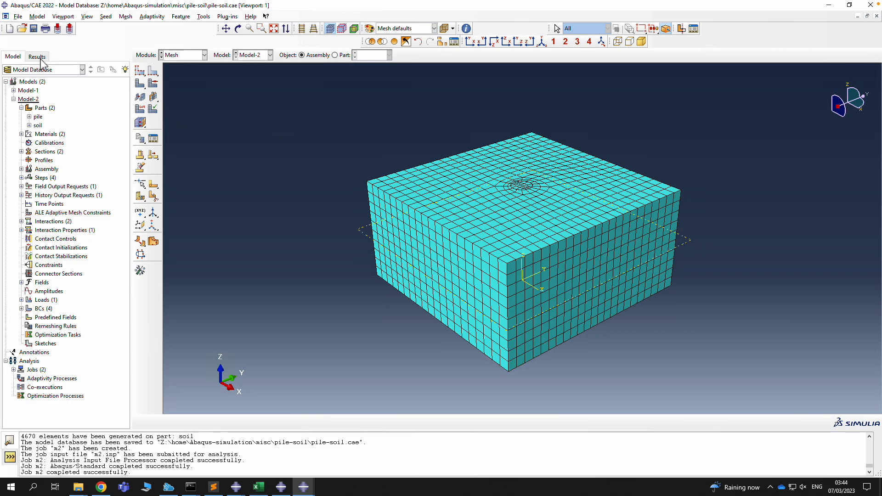
pyautogui.click(33, 28)
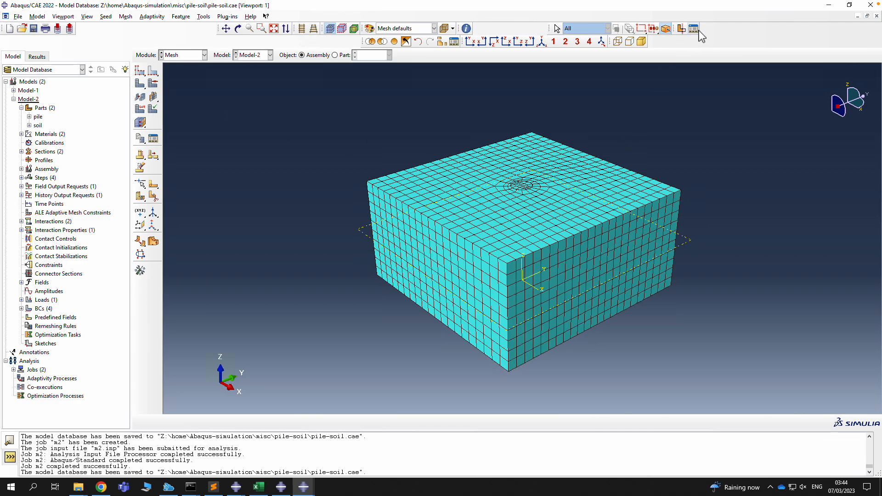
pyautogui.moveTo(738, 9)
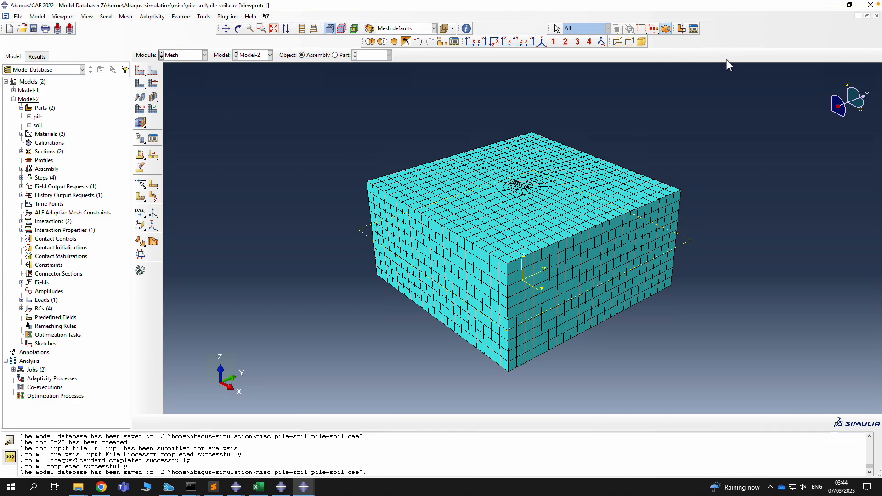